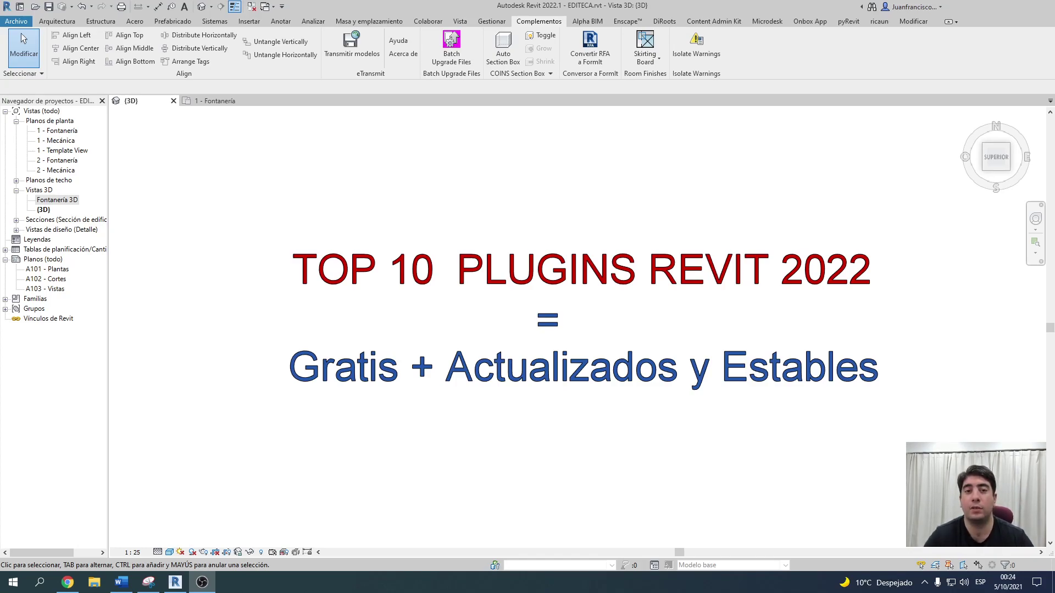
Step: Frame the staggered beams under the Aling label and window-select all eight
scroll(505, 339, down, 3)
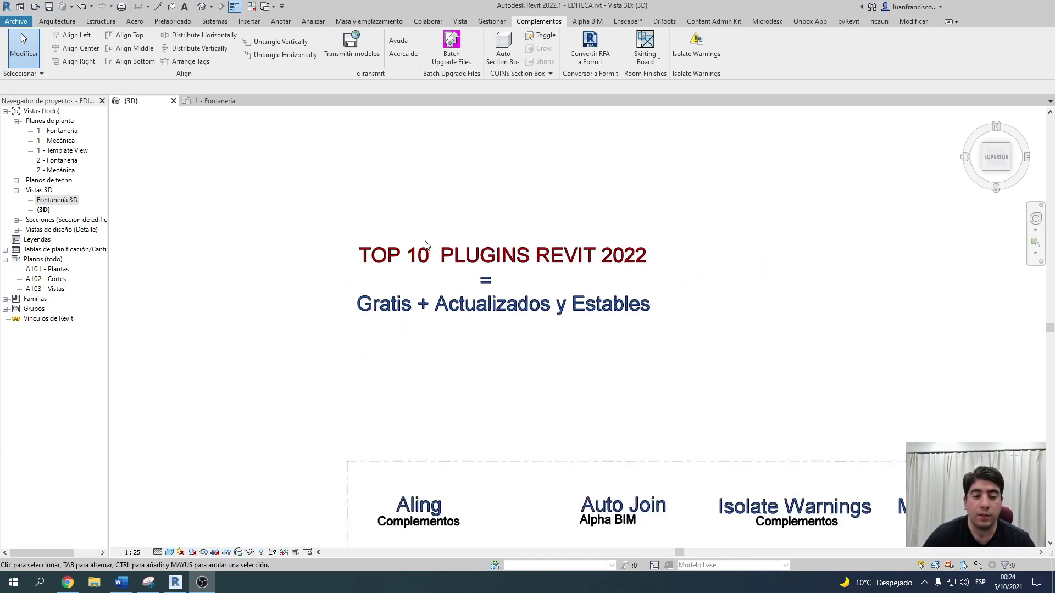
middle_drag(443, 410, 447, 200)
middle_drag(389, 409, 391, 313)
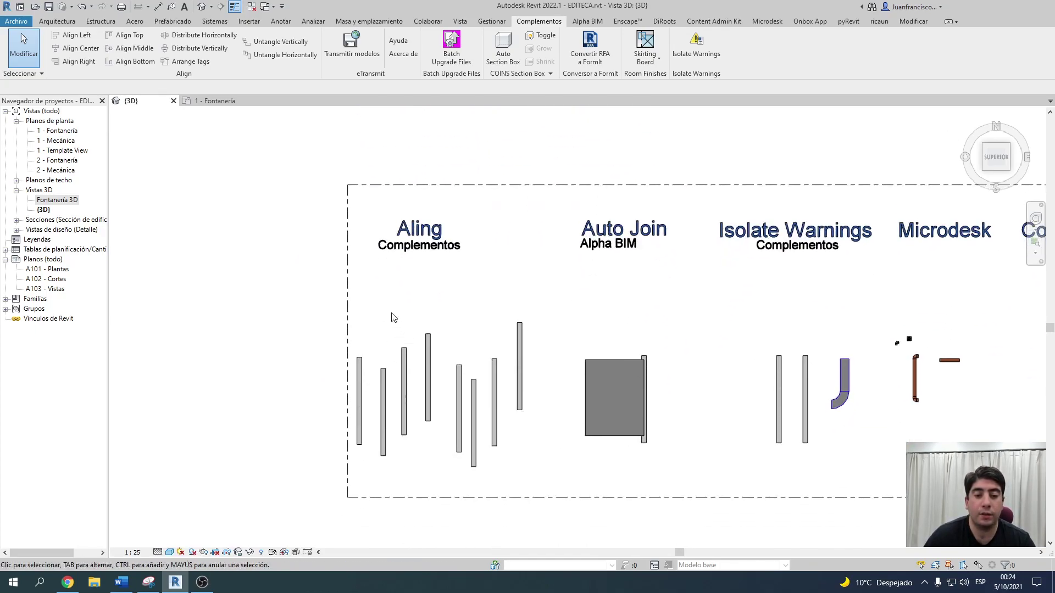
scroll(392, 316, up, 2)
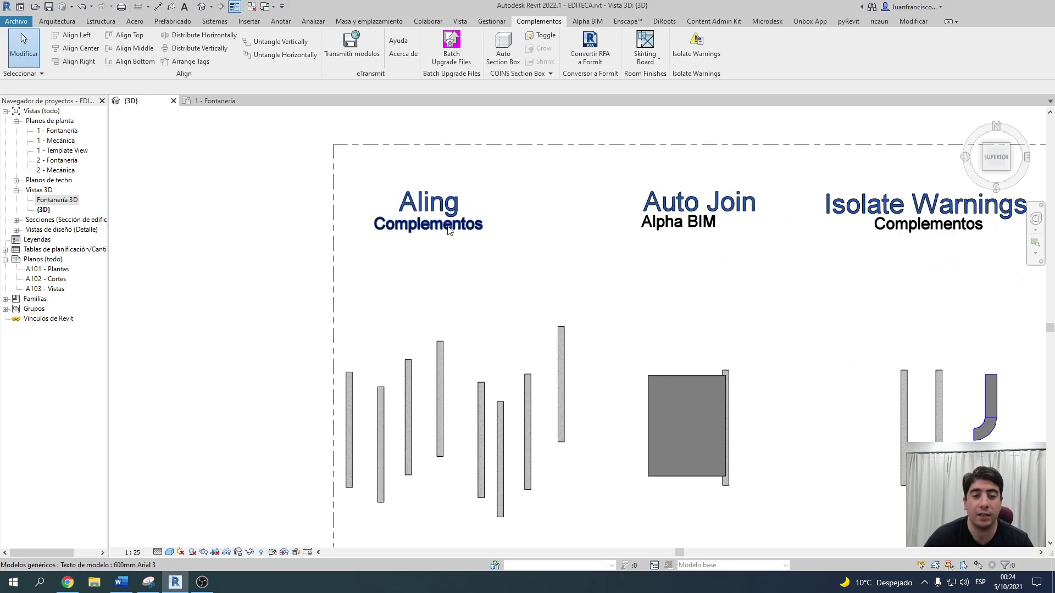
scroll(383, 214, up, 1)
middle_drag(490, 258, 501, 207)
scroll(498, 204, up, 1)
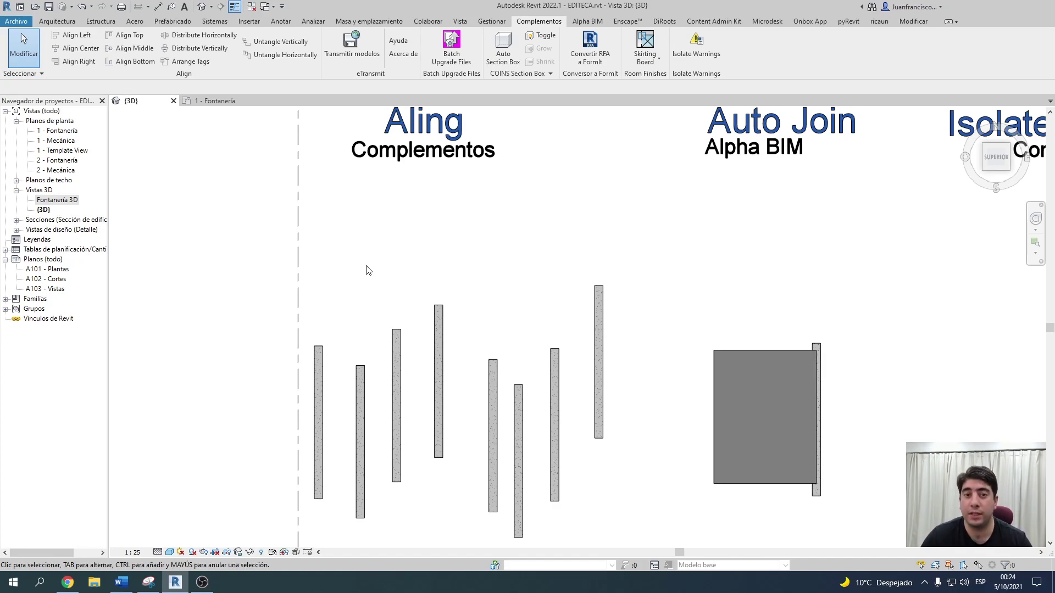
middle_drag(433, 263, 417, 232)
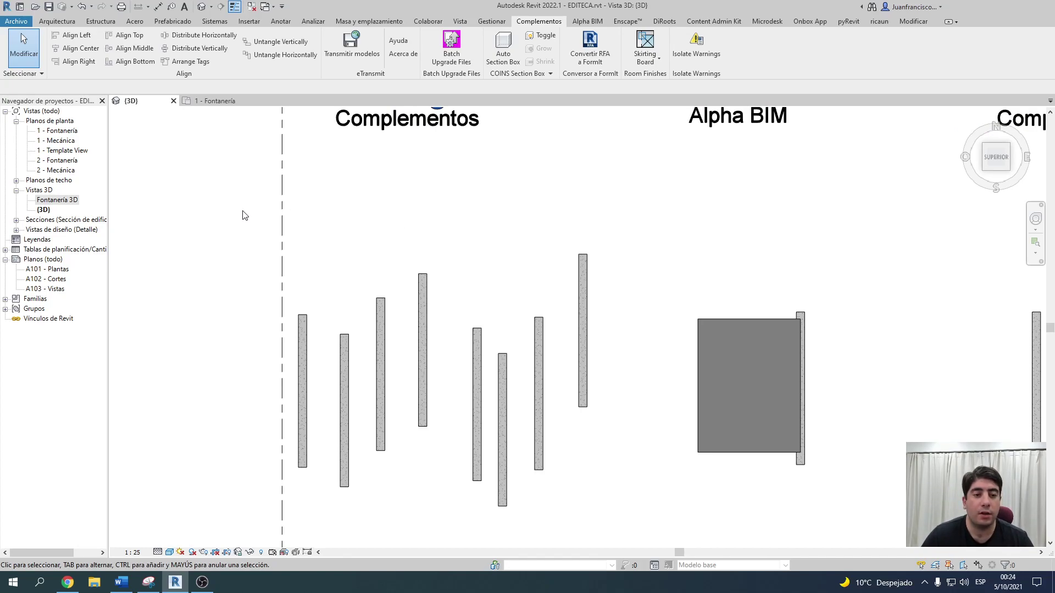
drag(221, 213, 623, 526)
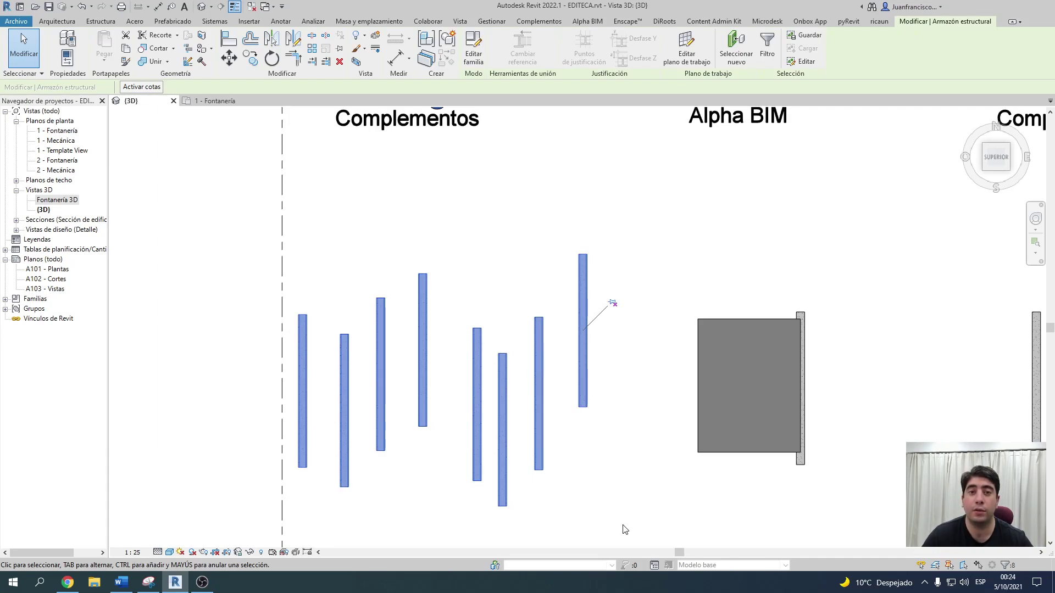
Step: Align the selected beams to a common middle and distribute them evenly horizontally
click(534, 21)
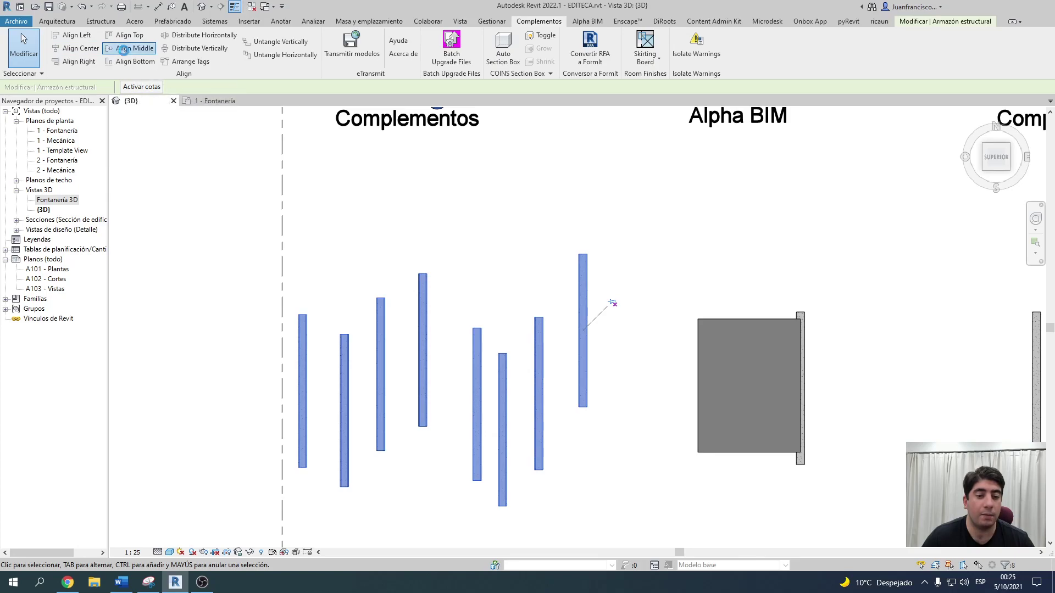
click(123, 49)
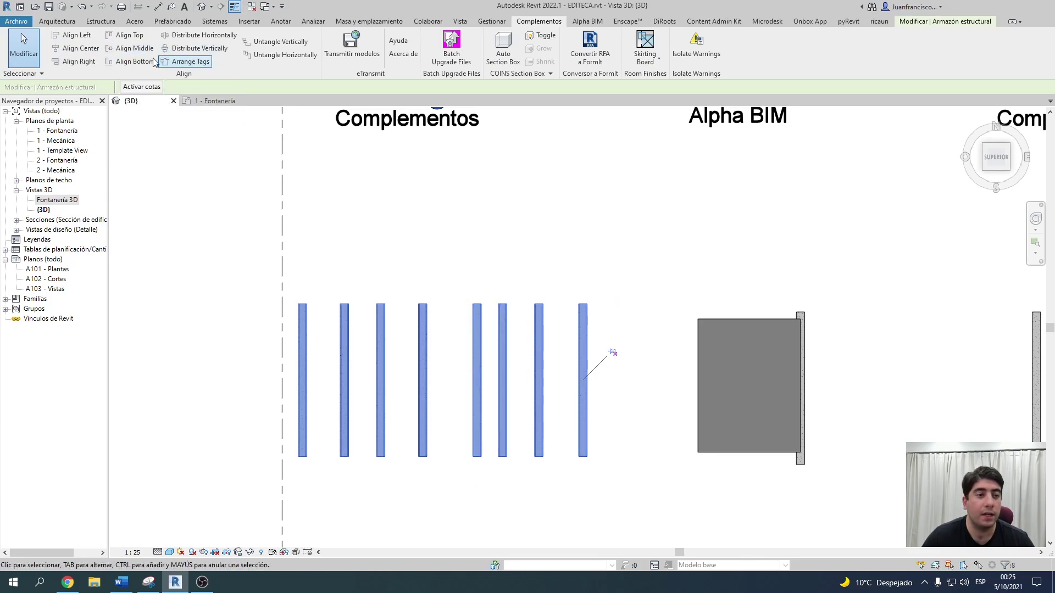
click(196, 35)
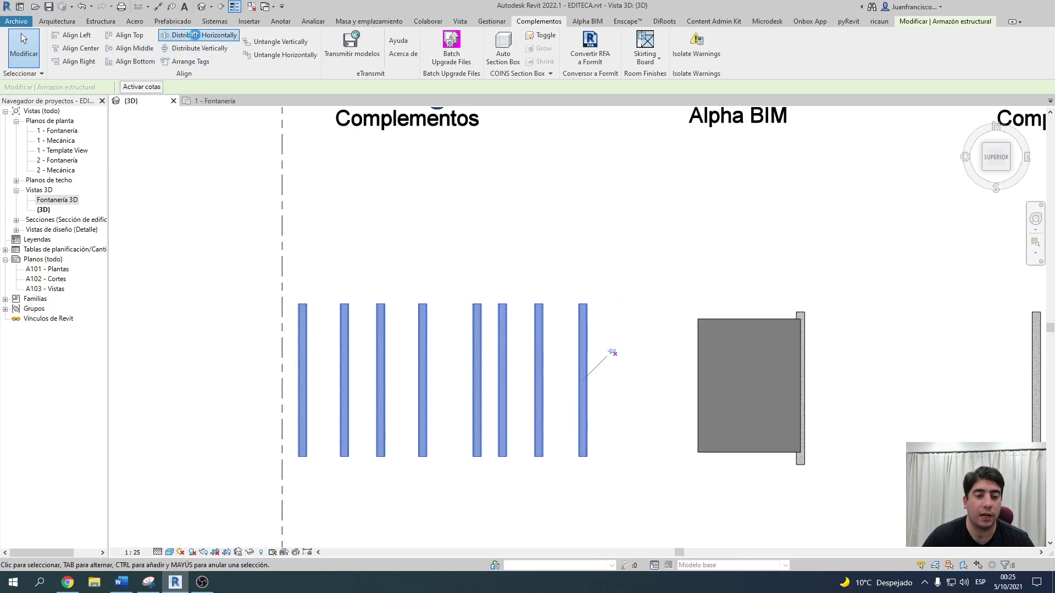
scroll(280, 349, up, 2)
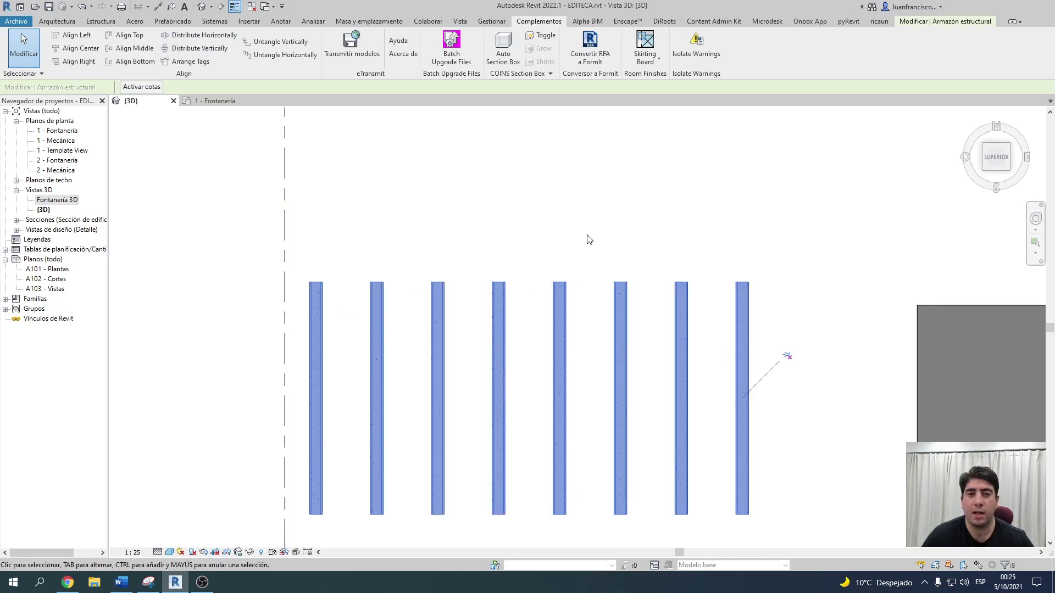
scroll(588, 240, down, 1)
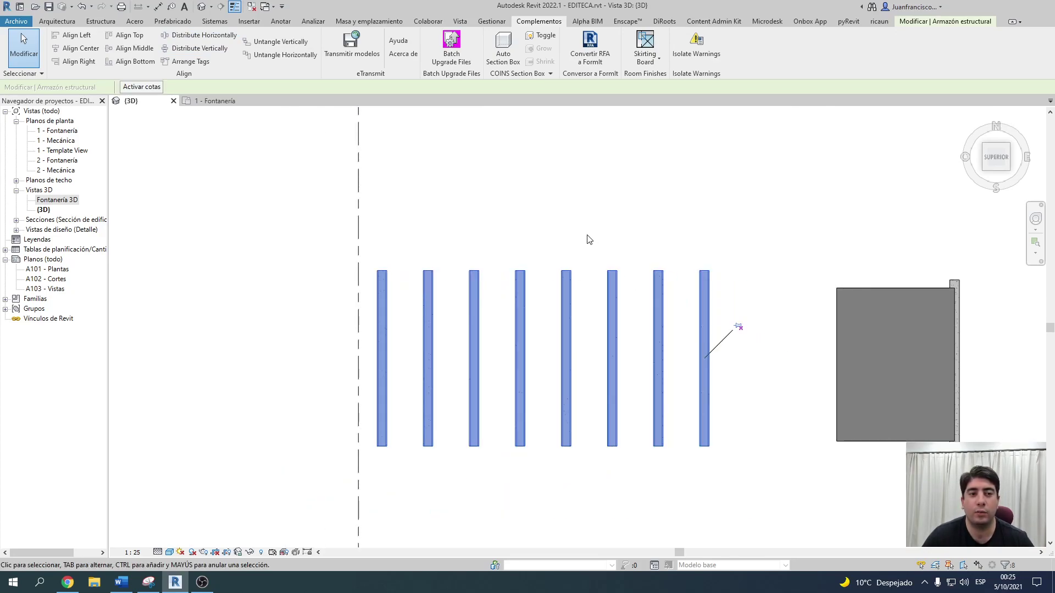
Step: Clear the beam selection, select the grey floor box and orbit to an isometric angle
click(589, 240)
scroll(425, 236, down, 2)
scroll(424, 238, up, 1)
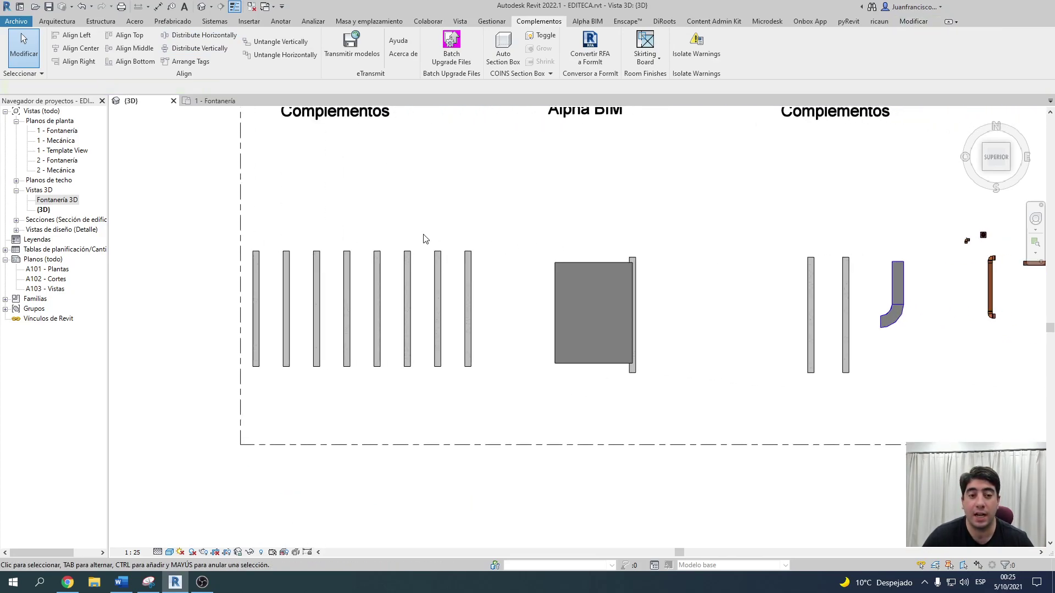
click(565, 329)
mouse_move(629, 389)
shift+middle_down()
mouse_move(644, 406)
mouse_move(670, 373)
shift+middle_up()
Step: Clear the selection and orbit lower to show the floor box's sides
click(643, 407)
scroll(643, 406, down, 3)
scroll(697, 333, up, 2)
scroll(697, 334, up, 1)
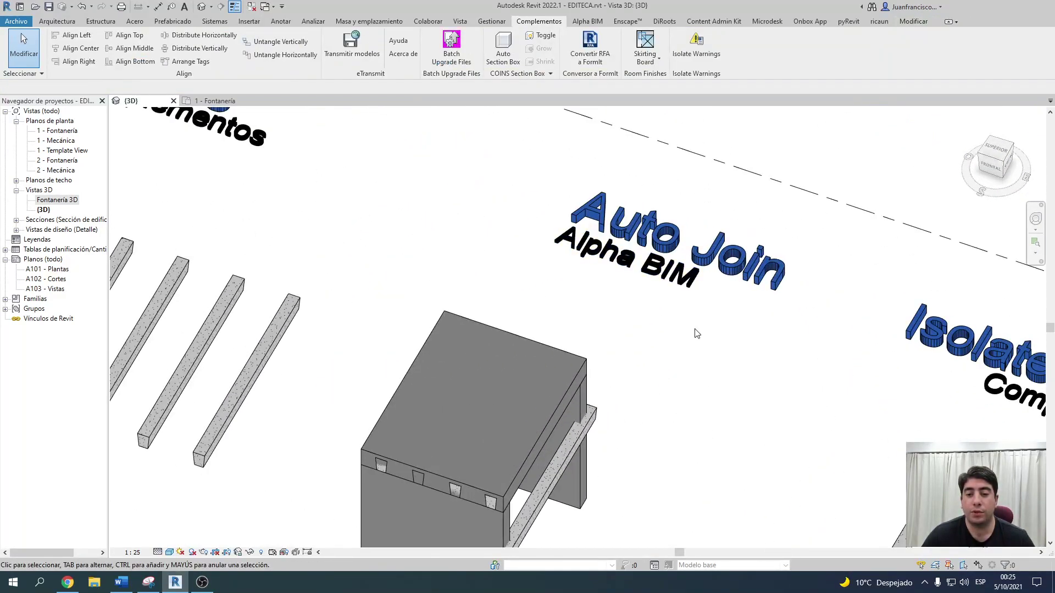
scroll(697, 333, down, 1)
shift+middle_drag(697, 344, 646, 261)
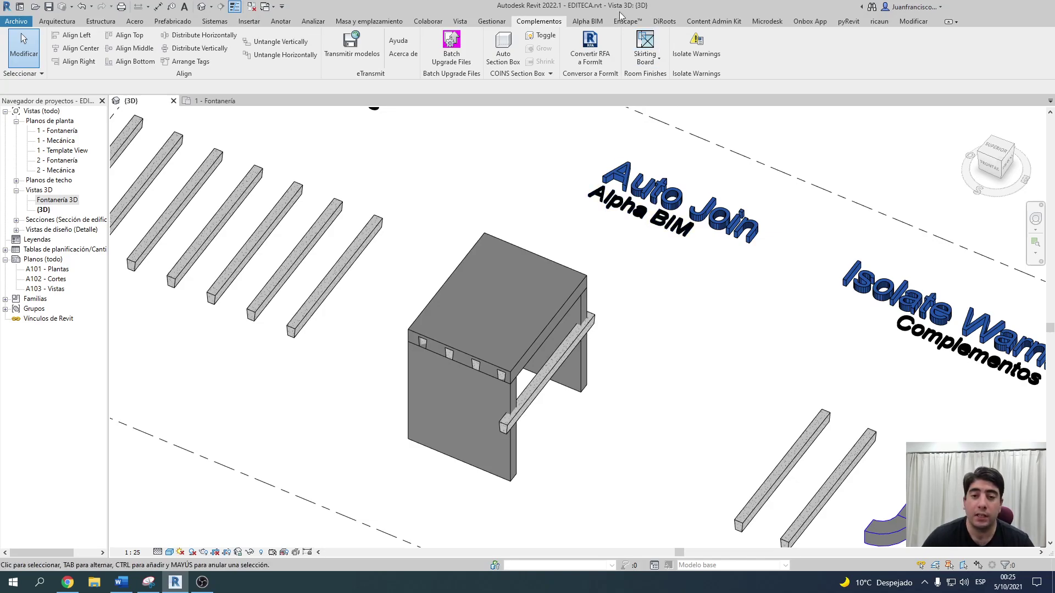
Step: Run Alpha BIM Auto Join with Structural Framing as priority category, then select the floor slab
click(596, 25)
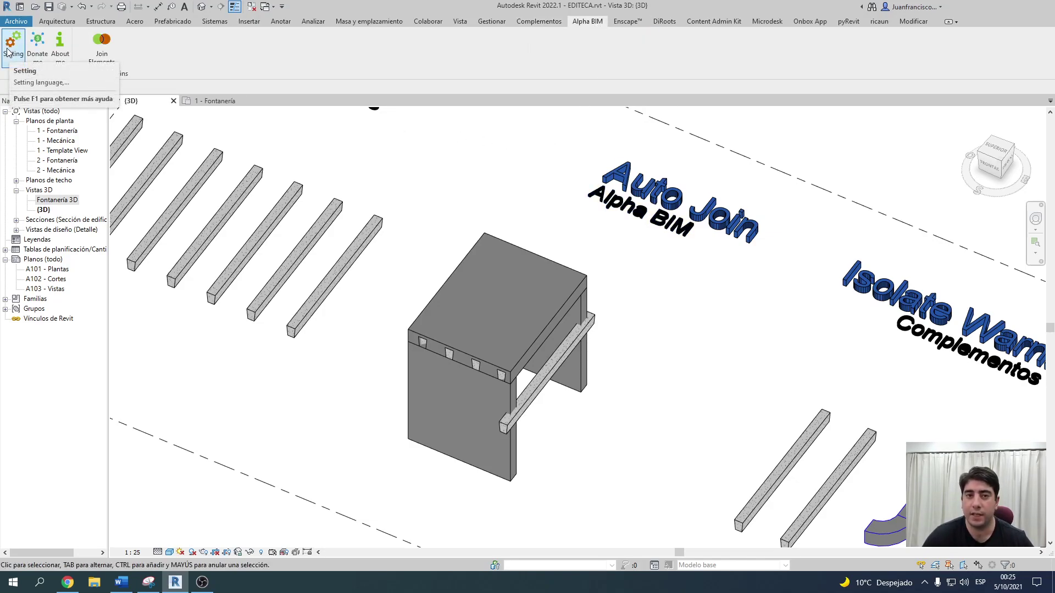
click(98, 55)
mouse_move(508, 132)
mouse_down()
mouse_move(705, 127)
mouse_move(677, 104)
mouse_up()
click(617, 141)
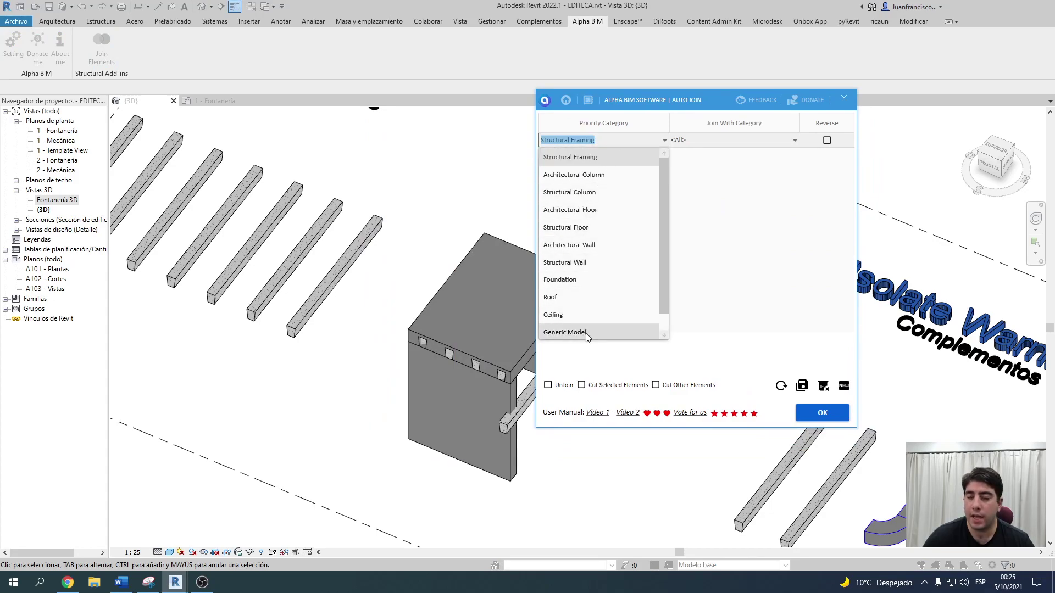
click(587, 136)
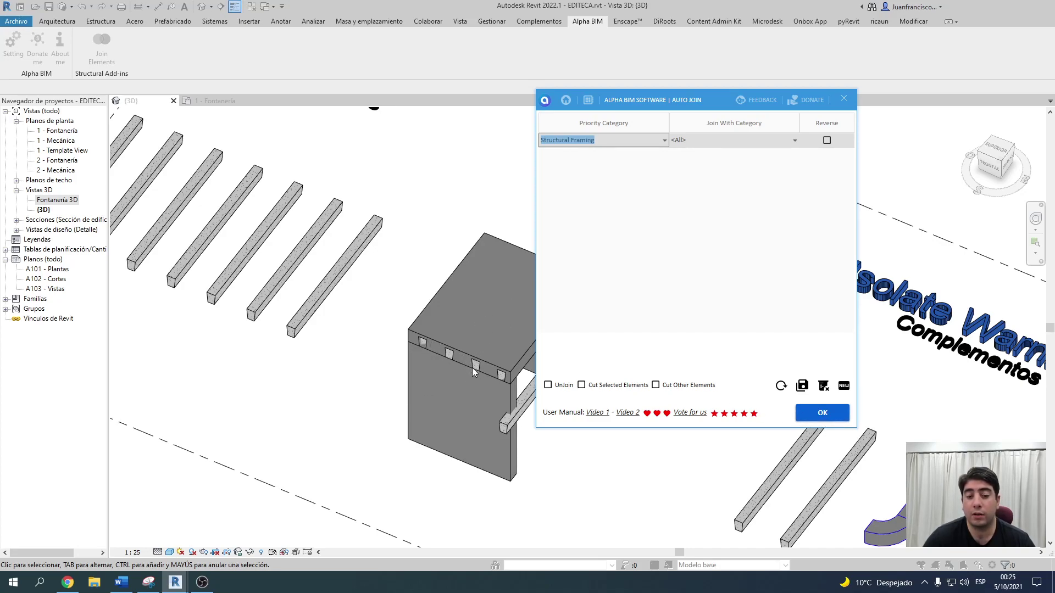
click(820, 413)
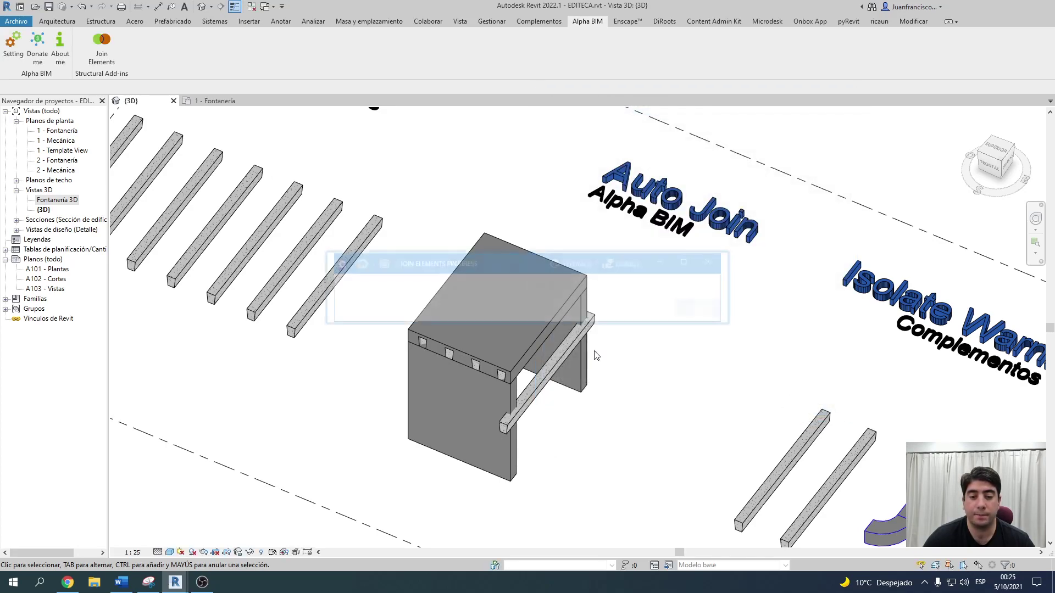
click(560, 319)
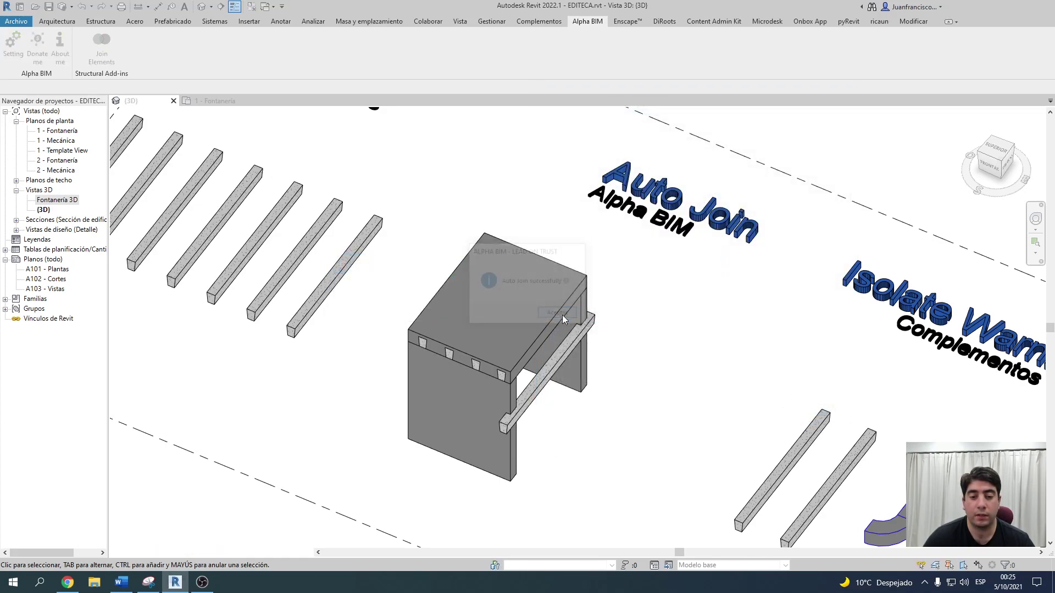
scroll(501, 345, up, 3)
click(501, 344)
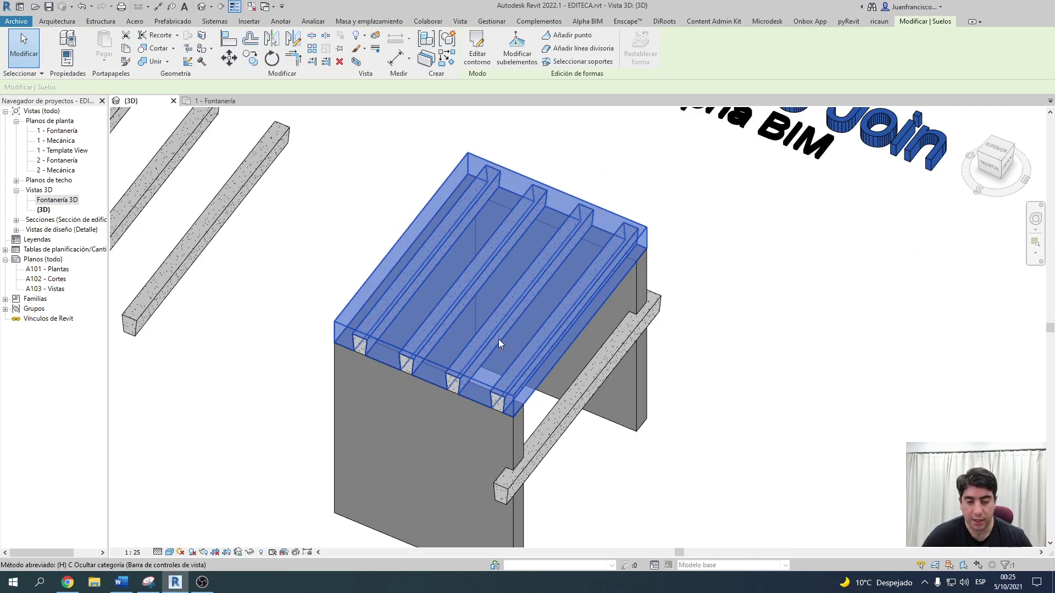
key(h)
key(i)
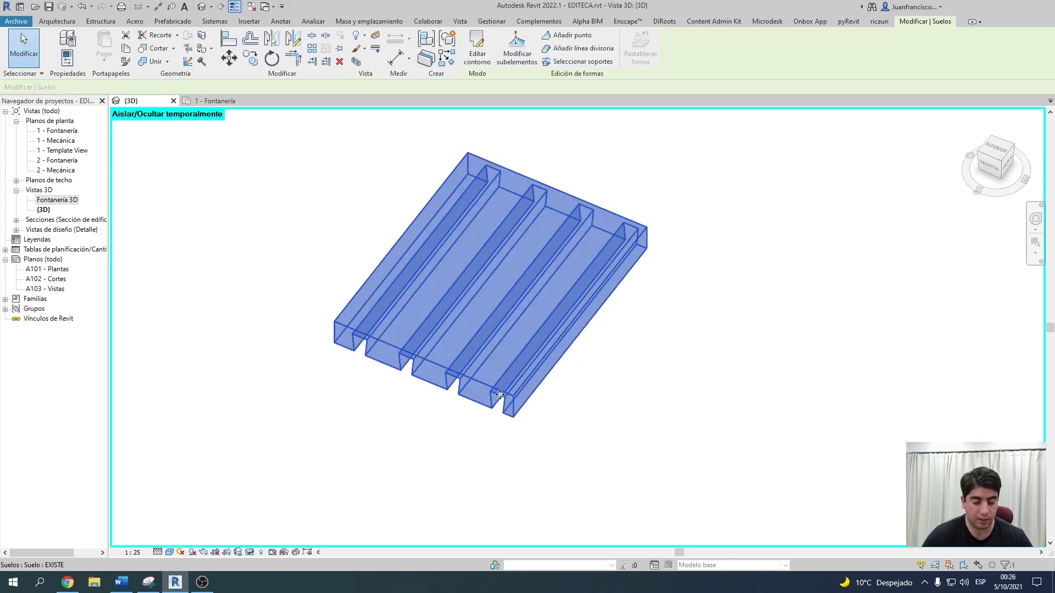
mouse_move(486, 374)
shift+middle_down()
mouse_move(477, 155)
mouse_move(497, 450)
mouse_move(535, 278)
mouse_move(546, 511)
mouse_move(575, 438)
mouse_move(547, 499)
shift+middle_up()
key(Escape)
key(h)
key(r)
mouse_move(561, 417)
shift+middle_down()
mouse_move(571, 501)
mouse_move(552, 369)
mouse_move(422, 349)
mouse_move(461, 321)
shift+middle_up()
scroll(440, 374, down, 2)
scroll(447, 405, down, 1)
scroll(447, 405, down, 2)
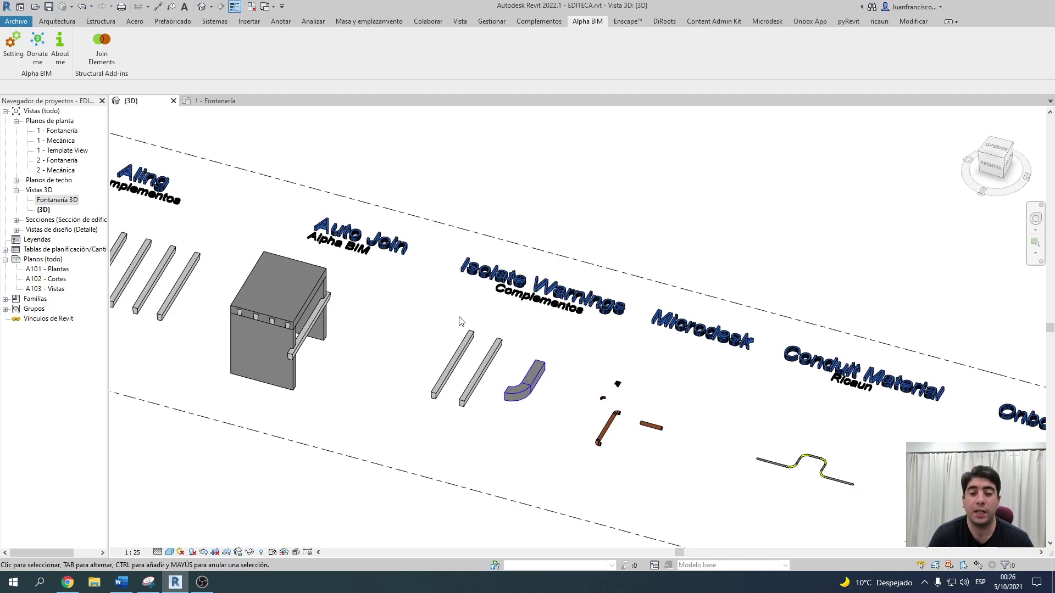
scroll(494, 280, up, 1)
scroll(495, 280, up, 2)
click(519, 268)
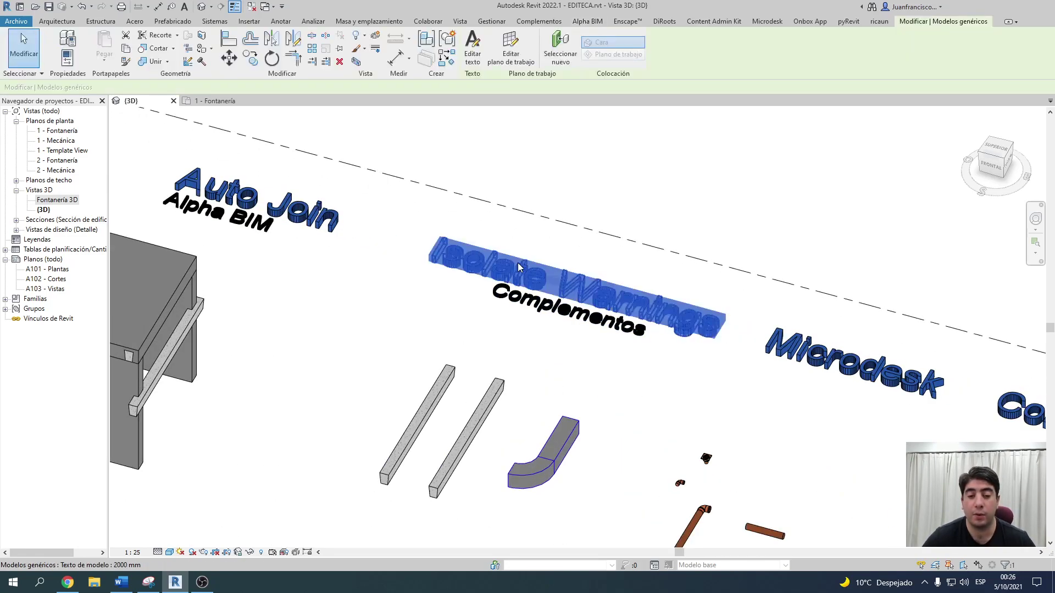
shift+middle_drag(519, 268, 521, 353)
click(521, 353)
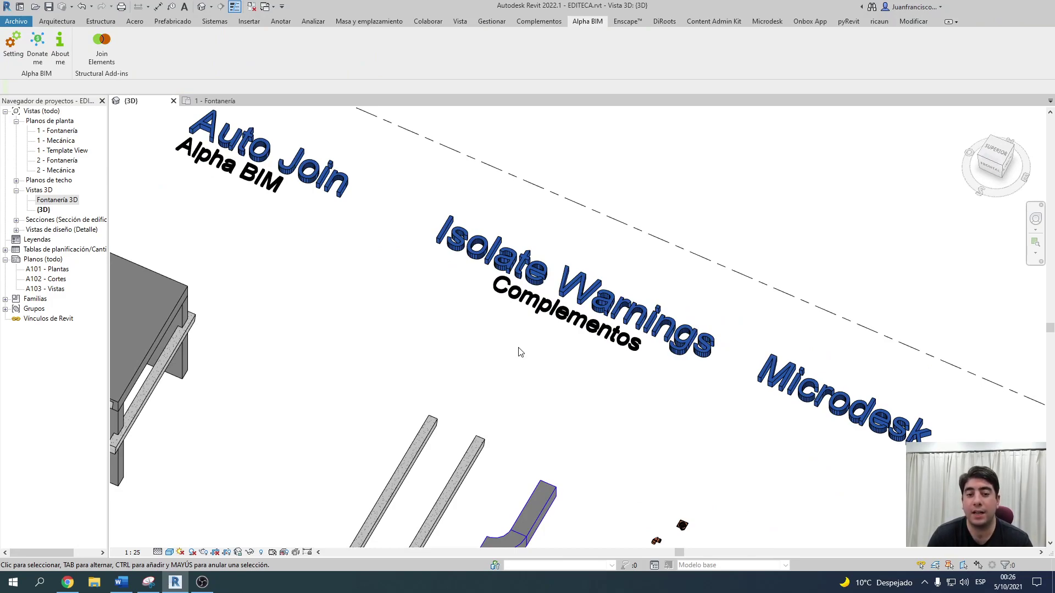
scroll(519, 352, down, 3)
scroll(492, 402, up, 3)
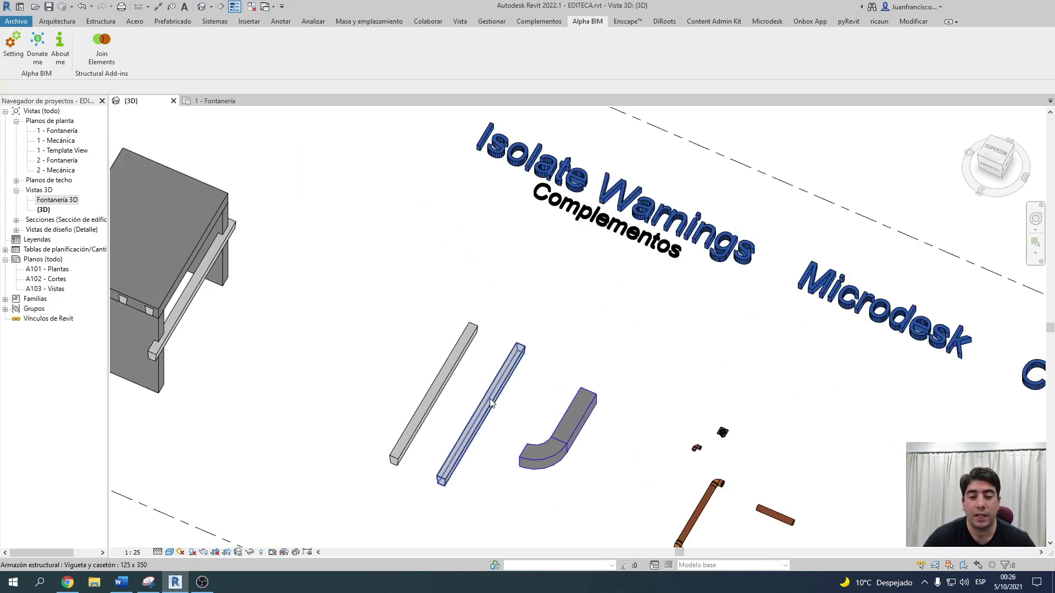
click(492, 403)
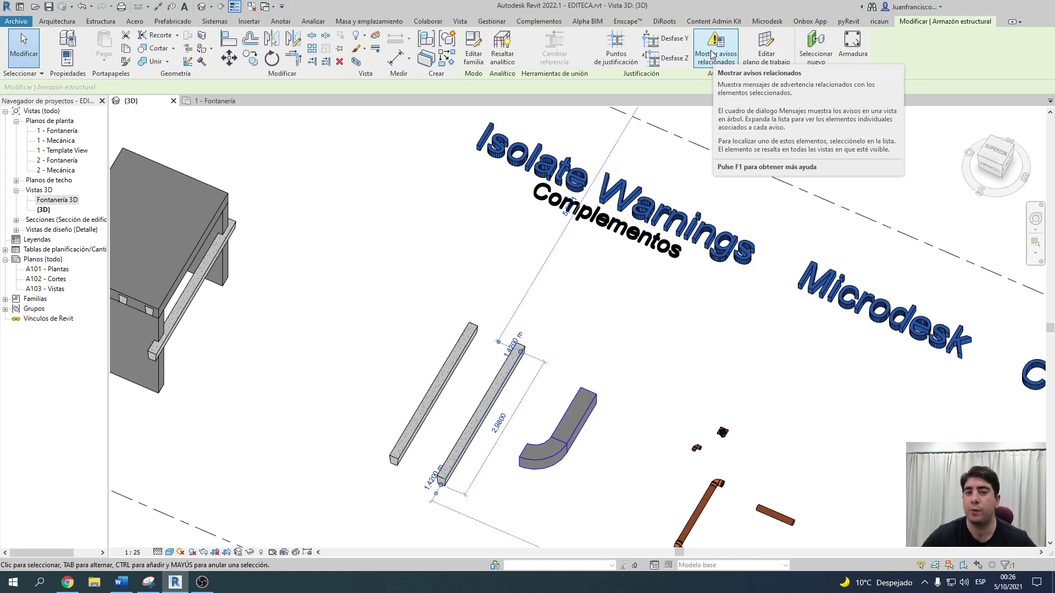
click(619, 345)
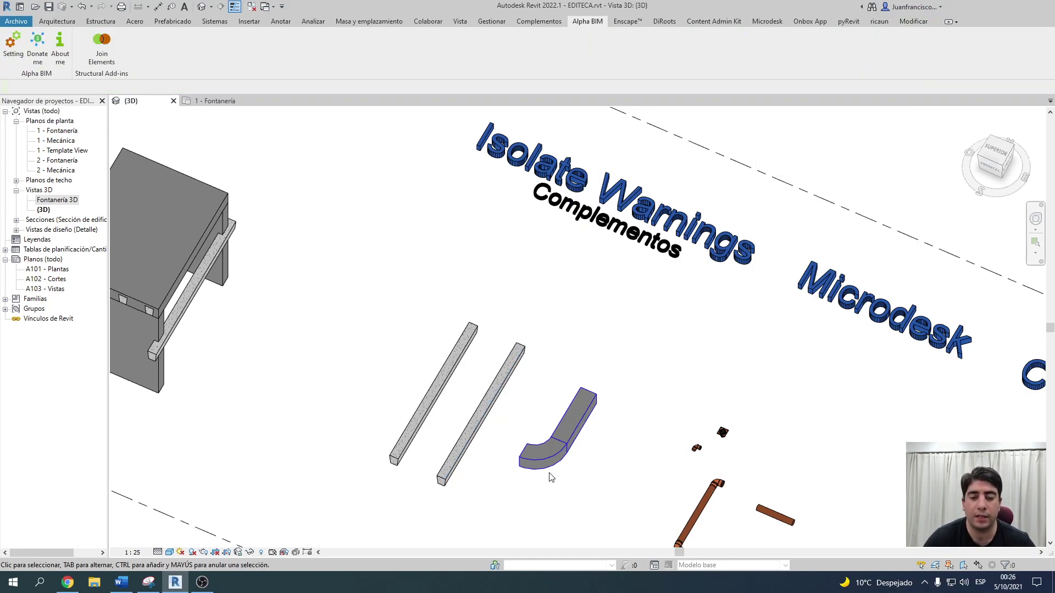
click(551, 476)
shift+middle_drag(549, 477, 537, 400)
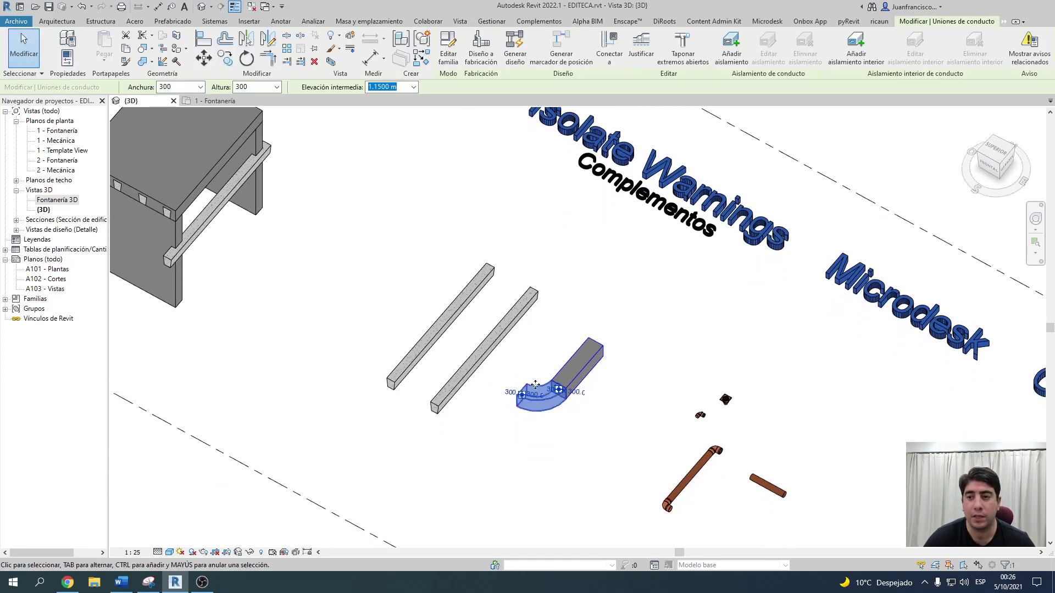
click(1014, 55)
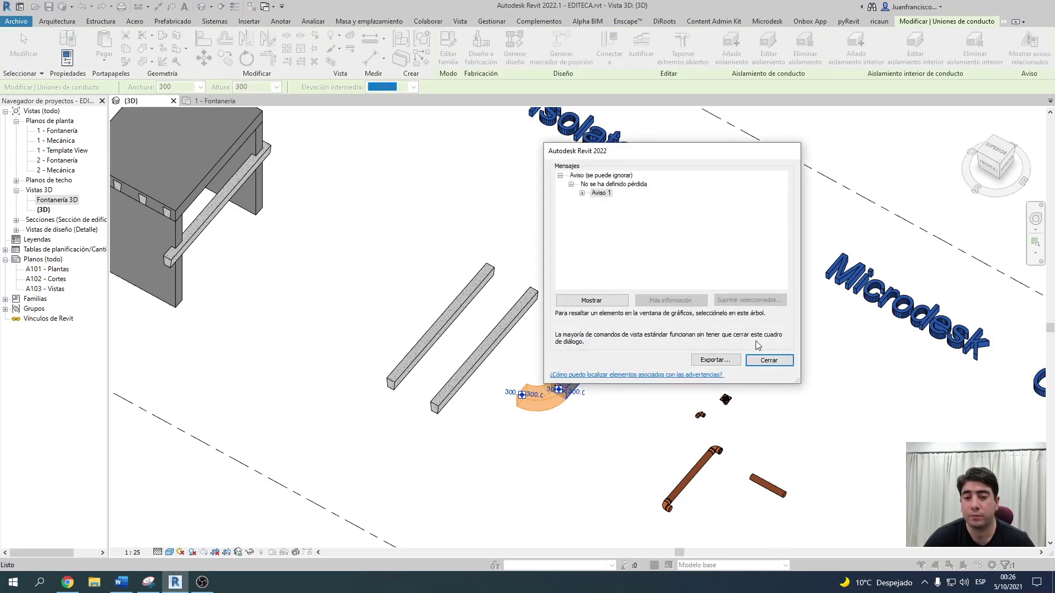
click(770, 362)
click(607, 318)
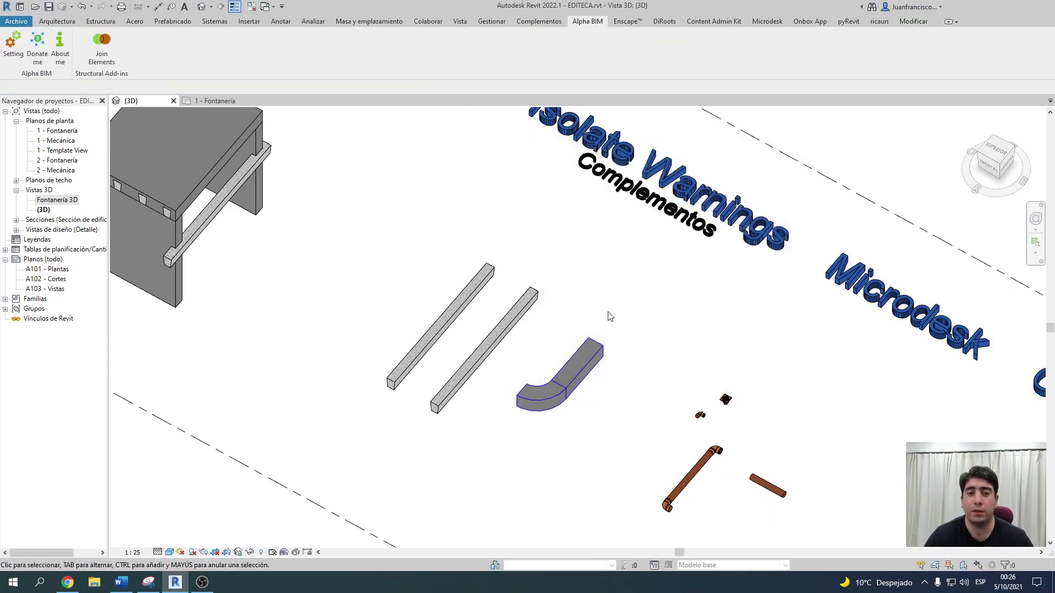
Step: Review the project's three warnings in the Avisos list and close it
click(501, 23)
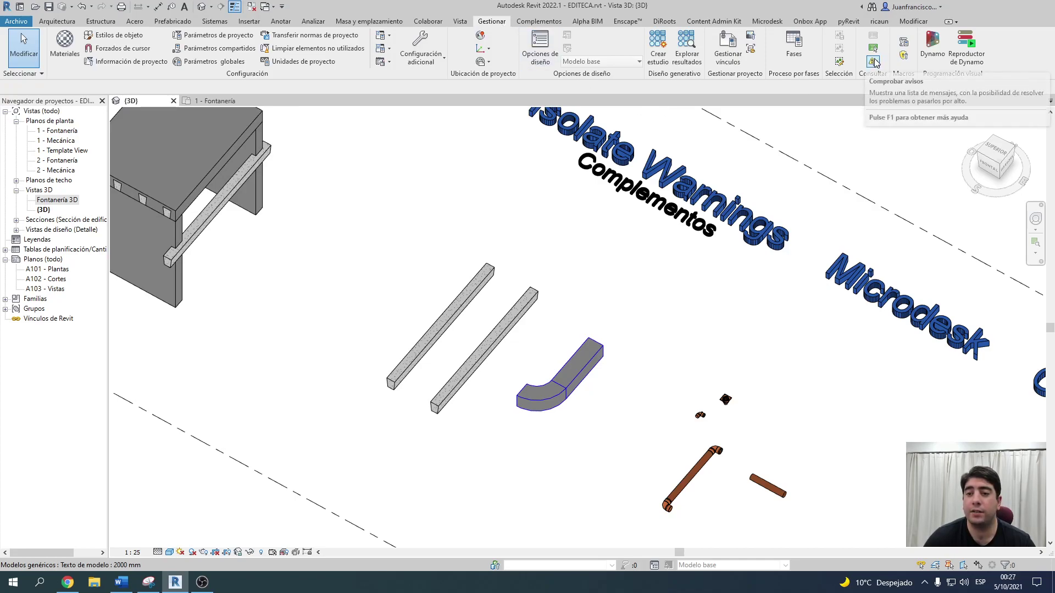
click(873, 62)
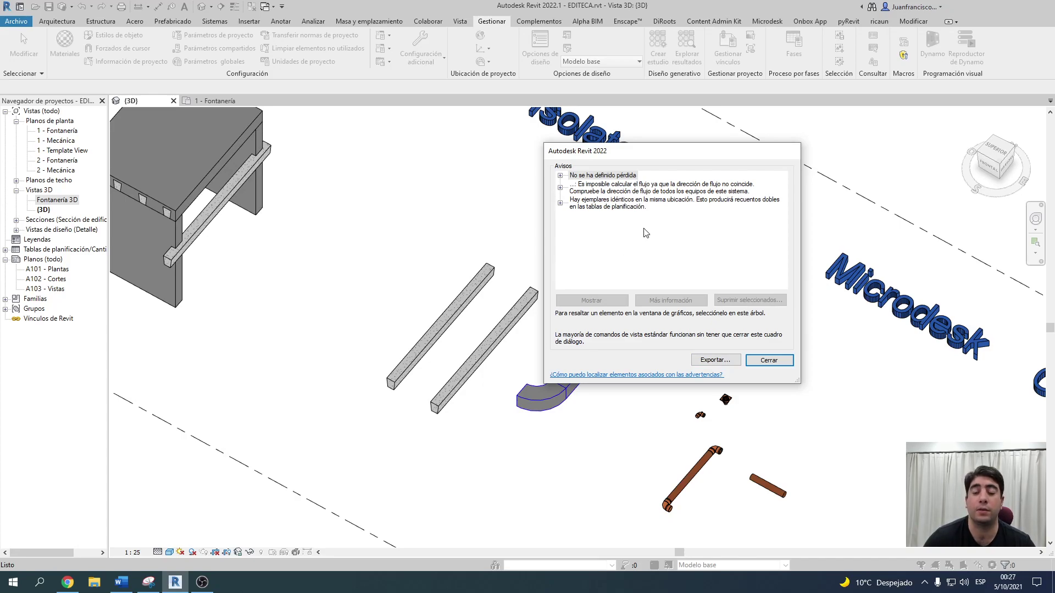
click(790, 361)
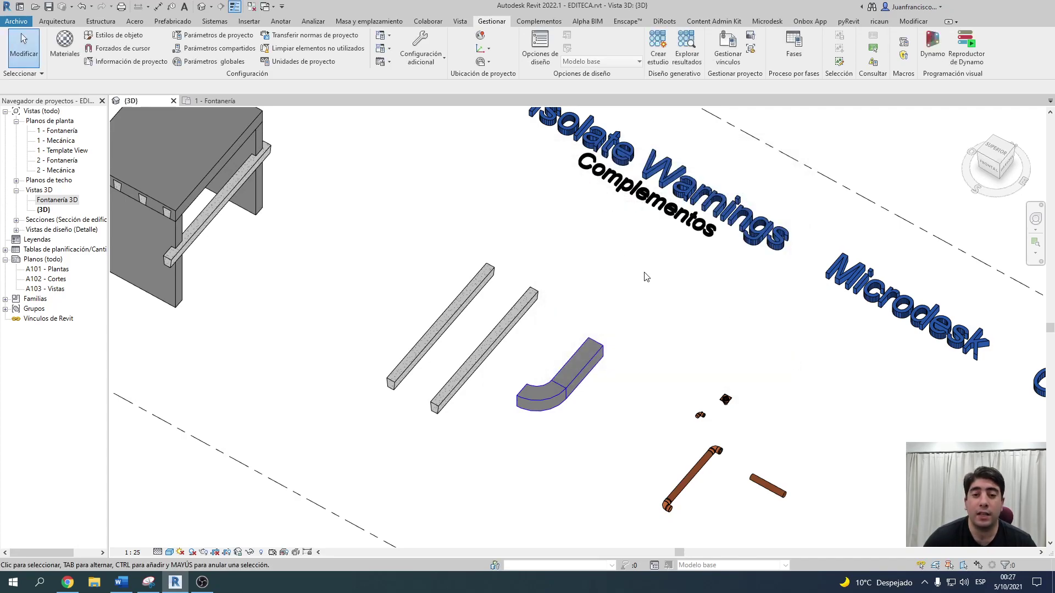
Step: Zoom the 3D view and bring up the Complementos add-in tools
scroll(646, 277, down, 3)
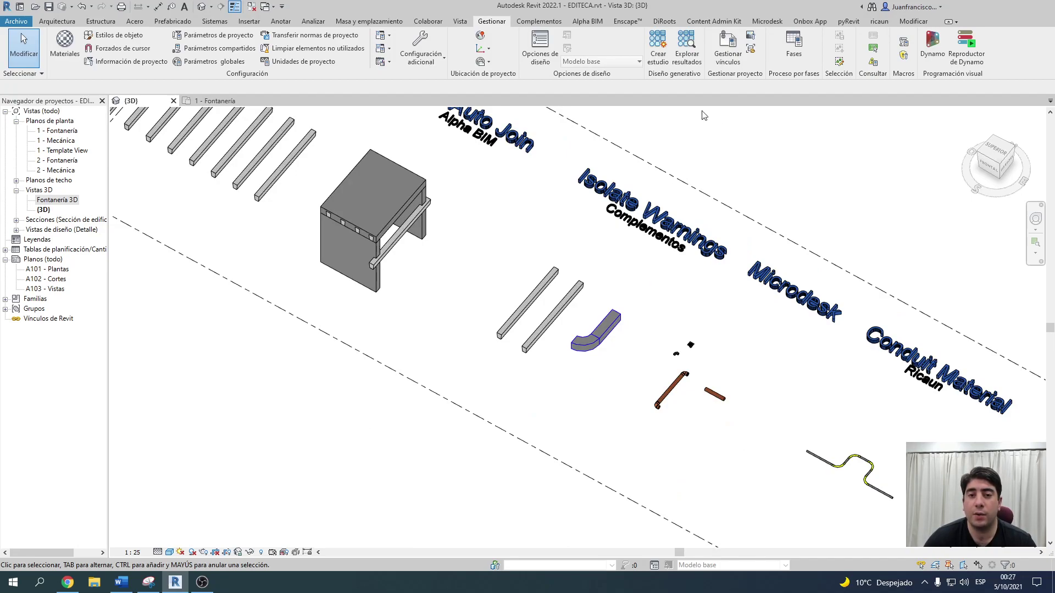
scroll(613, 188, up, 2)
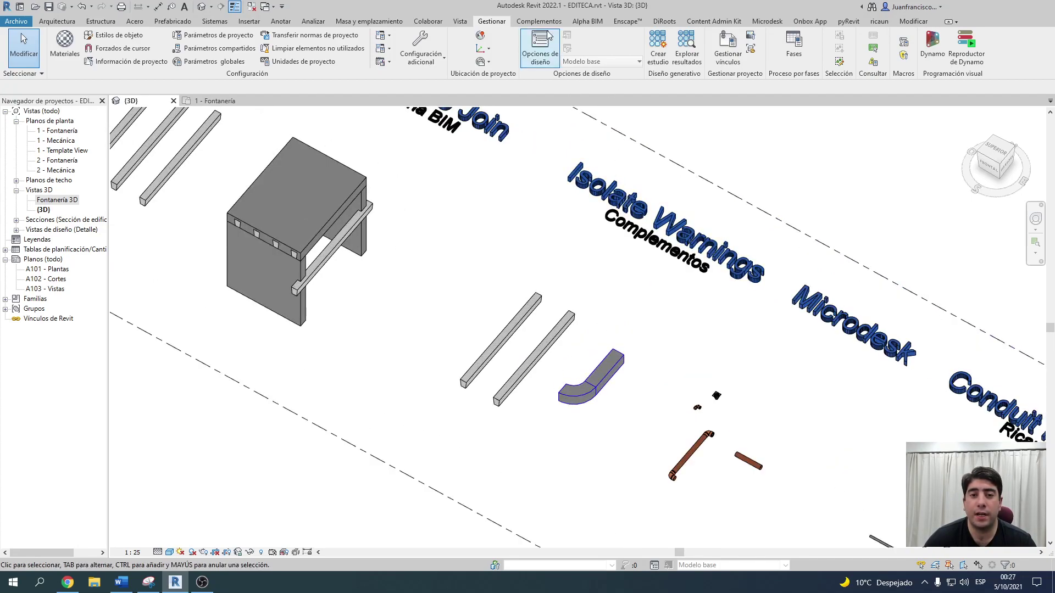
click(544, 23)
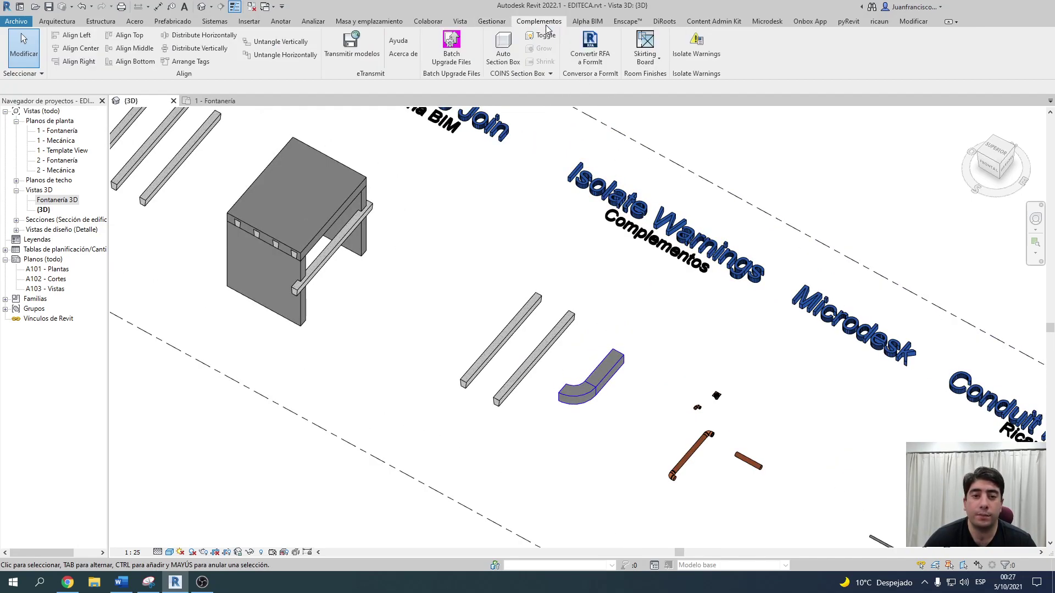
Step: Run Isolate Warnings and accept the notice to create the IsolateWarningElements and OverrideWarningElements views
click(702, 55)
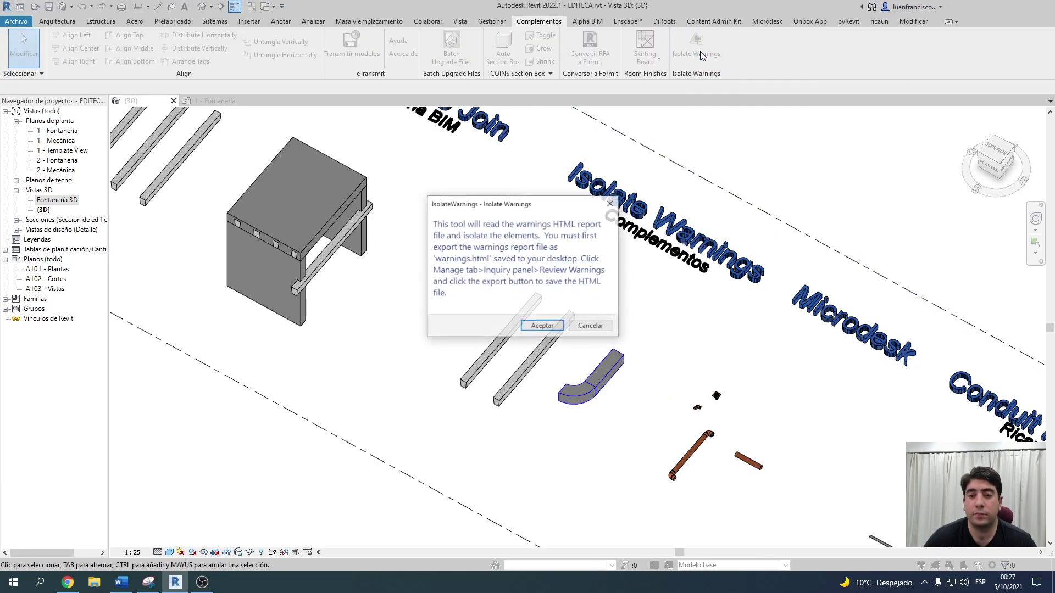
click(549, 324)
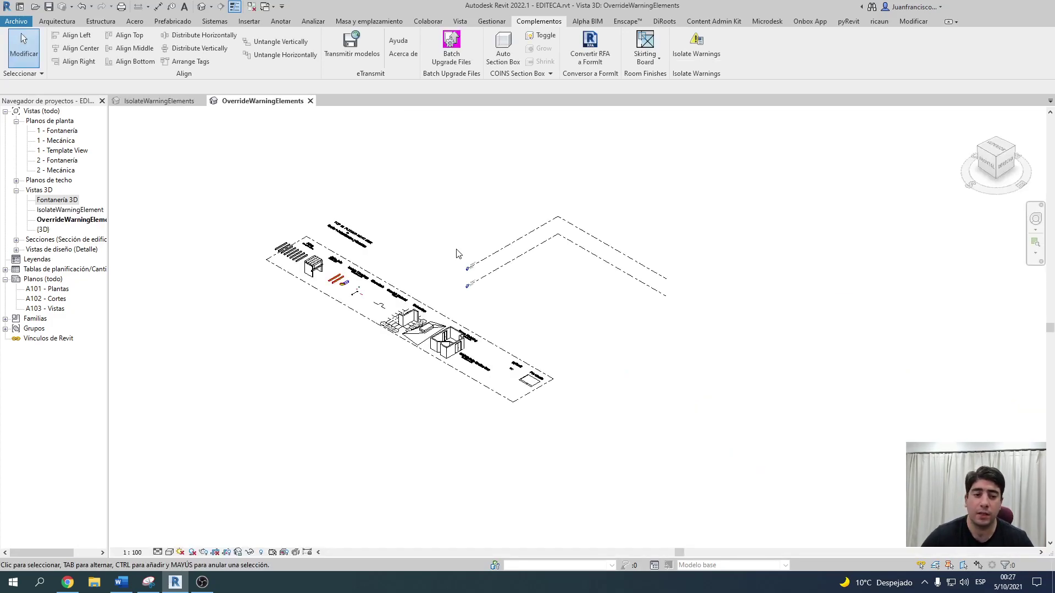
Step: Zoom in on the green flagged elements, then switch to the IsolateWarningElements view
scroll(336, 281, up, 4)
scroll(336, 281, up, 3)
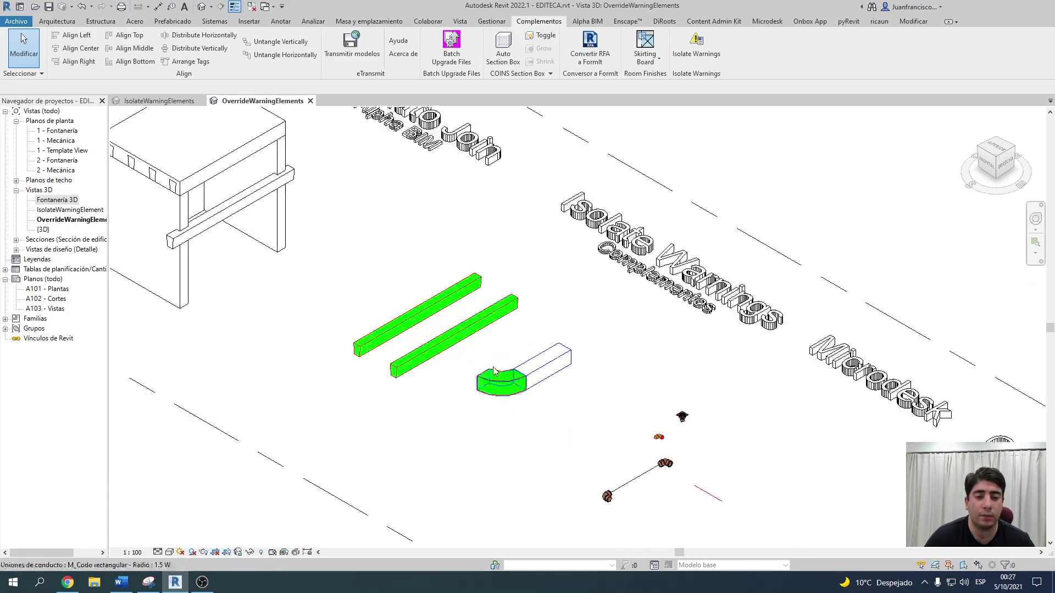
scroll(516, 394, up, 2)
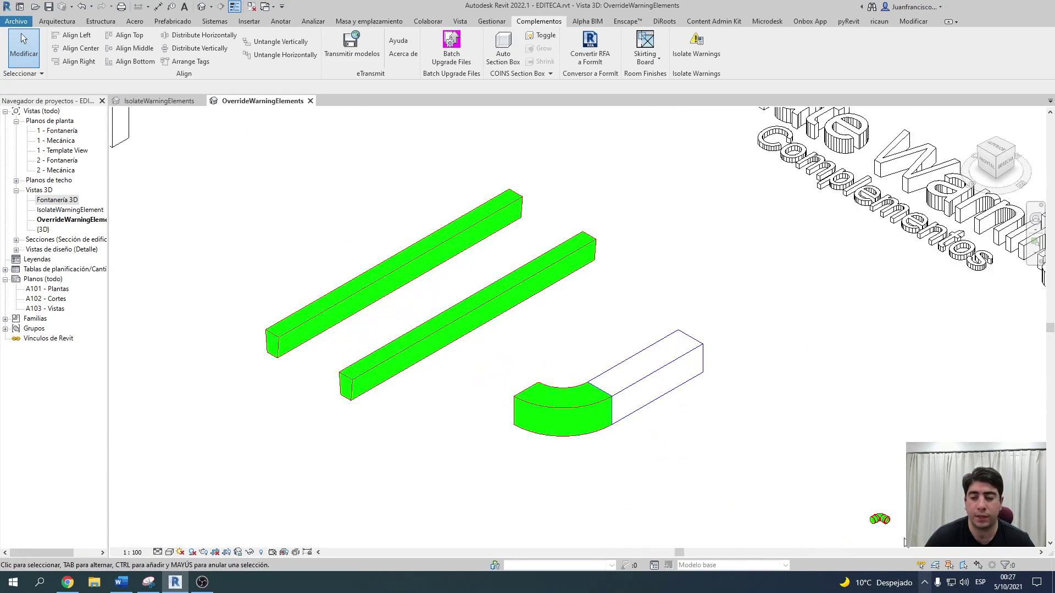
scroll(714, 446, up, 1)
scroll(522, 262, down, 2)
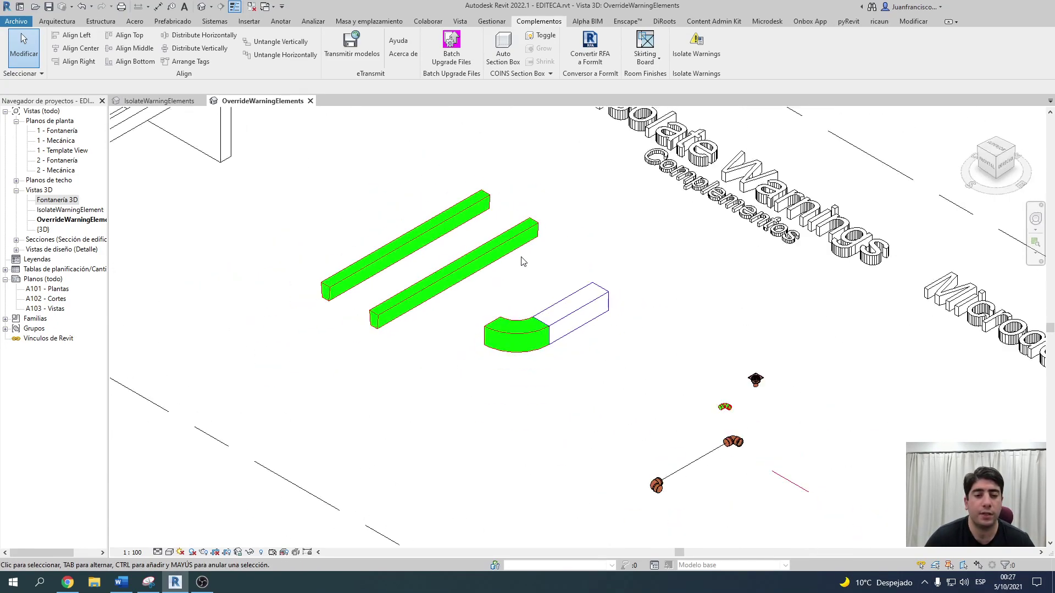
click(164, 101)
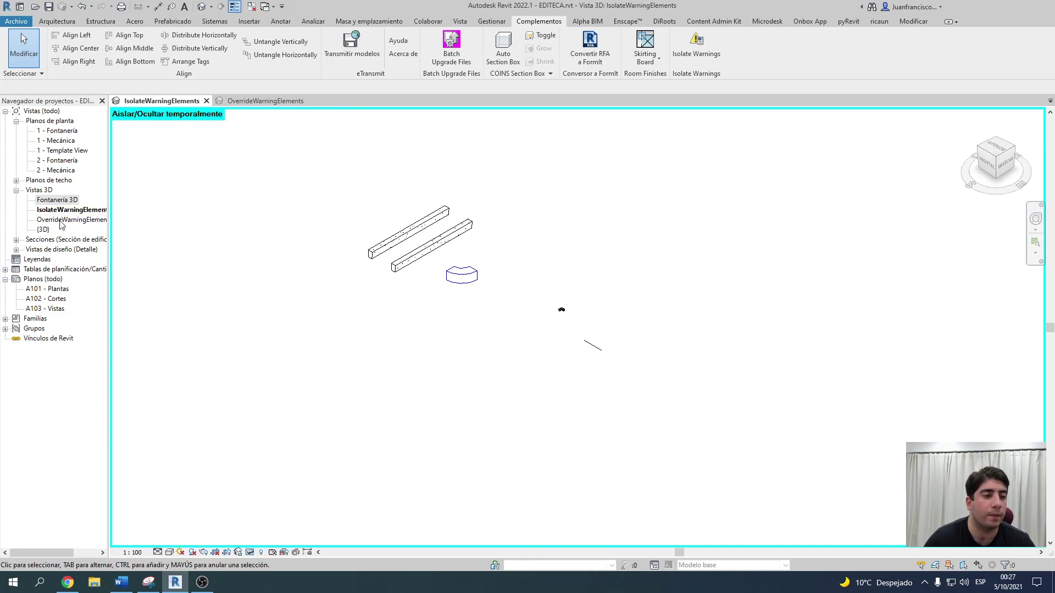
Step: Reopen the {3D} view and close the two warning views' tabs
double_click(50, 230)
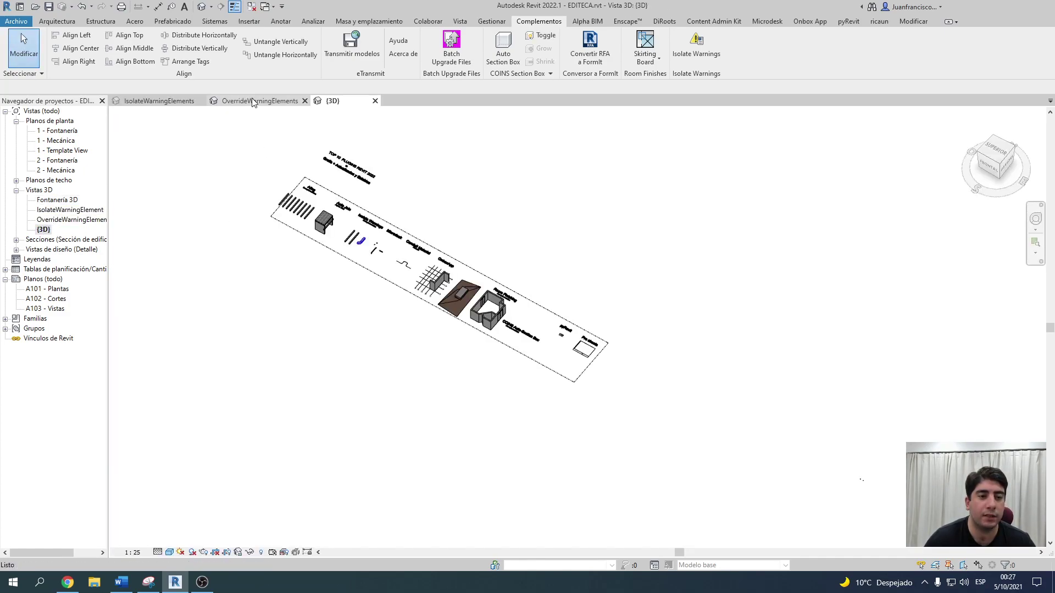
click(252, 6)
scroll(405, 345, up, 3)
Step: Zoom and pan to center the pipes and duct, then bring up the Microdesk tools
scroll(405, 345, up, 3)
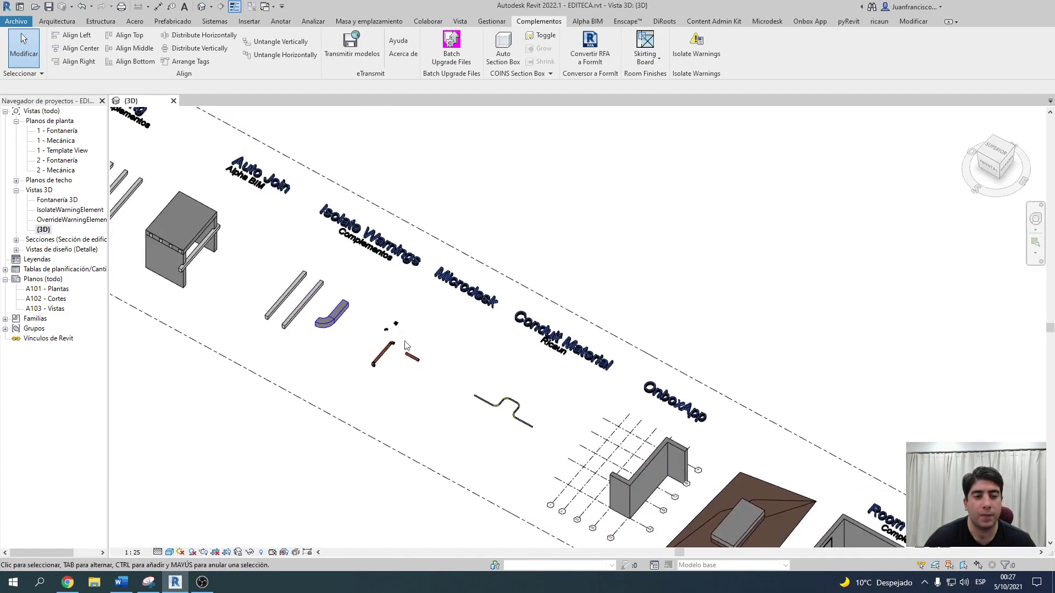
scroll(405, 345, up, 2)
mouse_move(417, 302)
middle_down()
mouse_move(516, 377)
mouse_move(561, 363)
mouse_move(553, 351)
middle_up()
scroll(541, 368, down, 2)
scroll(565, 372, up, 3)
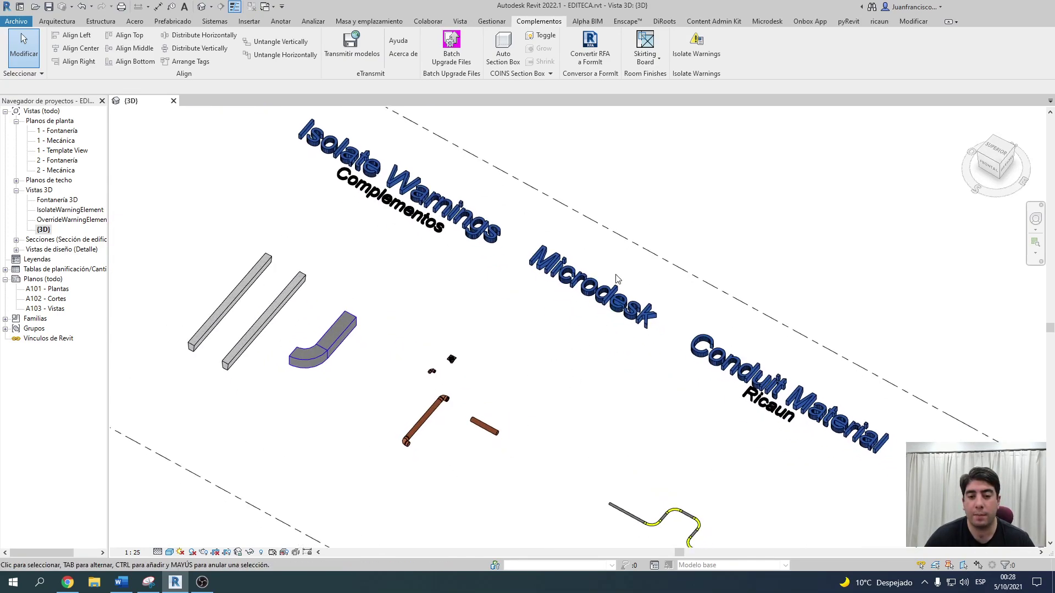
scroll(550, 340, up, 2)
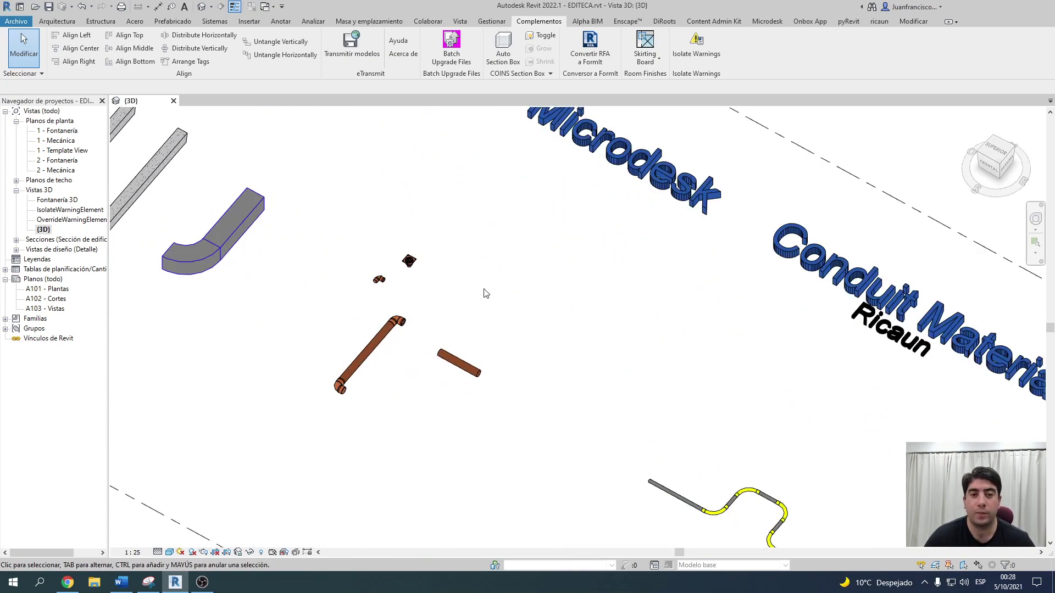
middle_drag(493, 195, 591, 283)
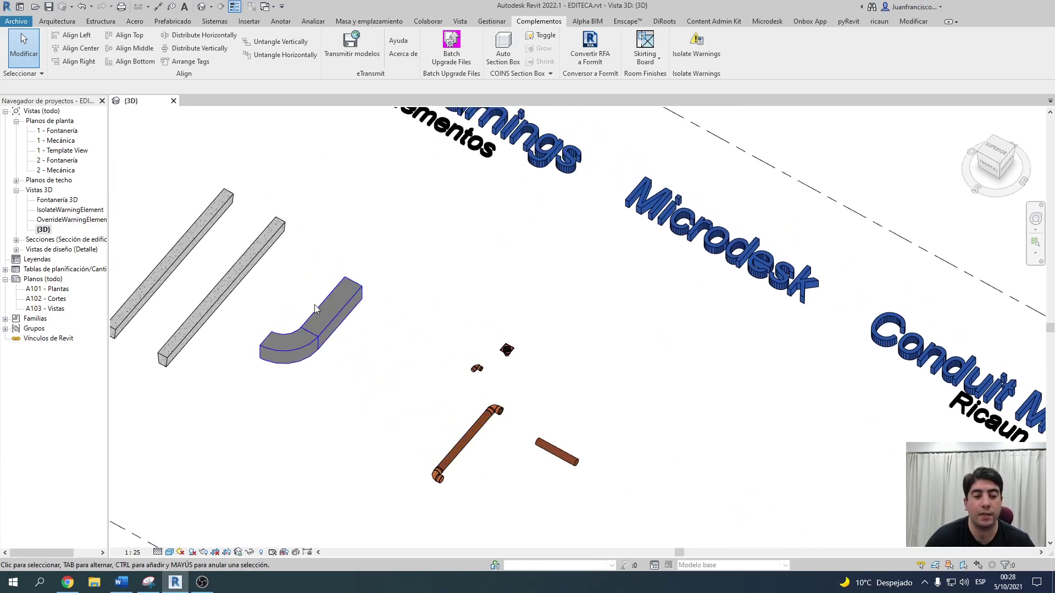
middle_drag(499, 313, 474, 278)
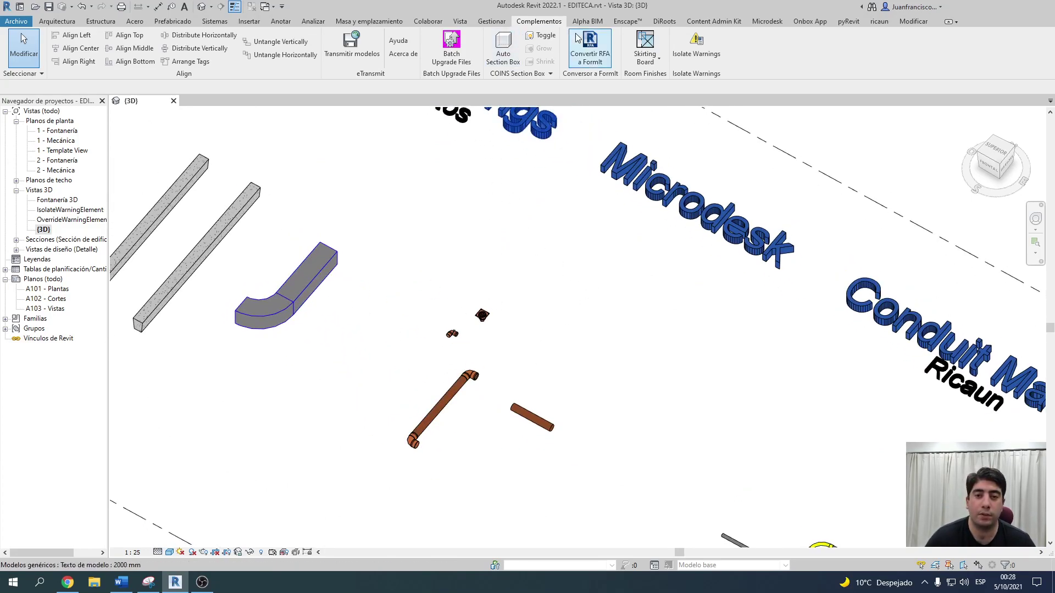
click(778, 24)
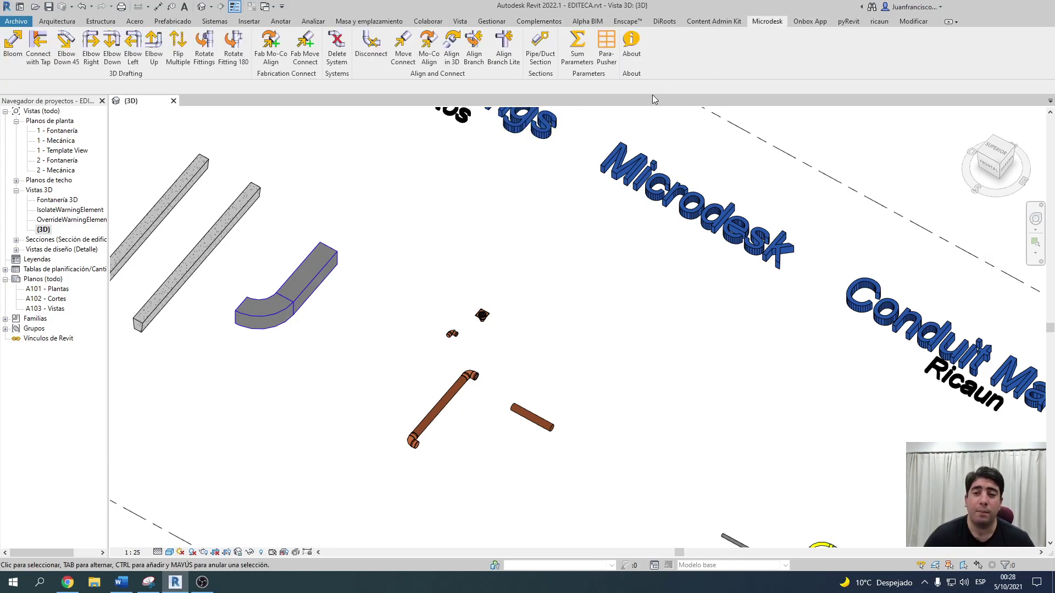
Step: Float the 3D Drafting, Align and Connect, and Sections panels over the view, then zoom into the pipes
drag(131, 77, 242, 198)
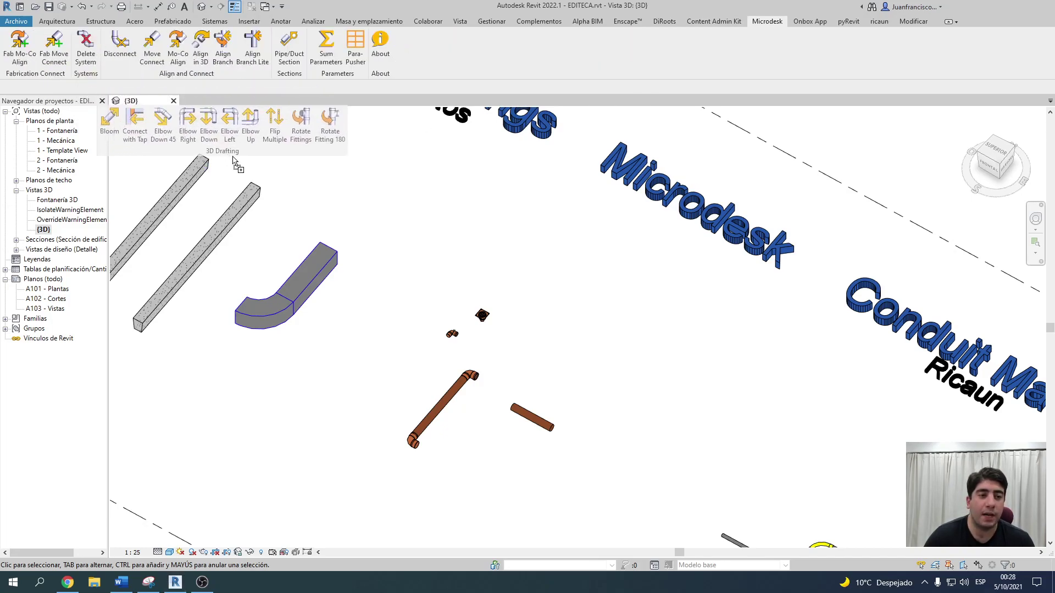
drag(209, 77, 525, 231)
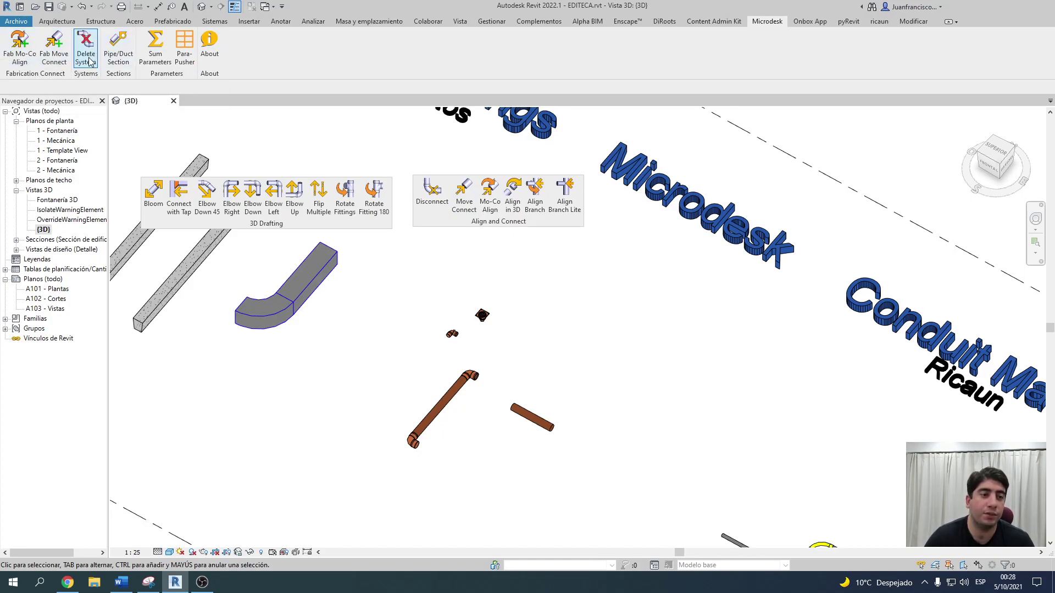
drag(118, 76, 631, 222)
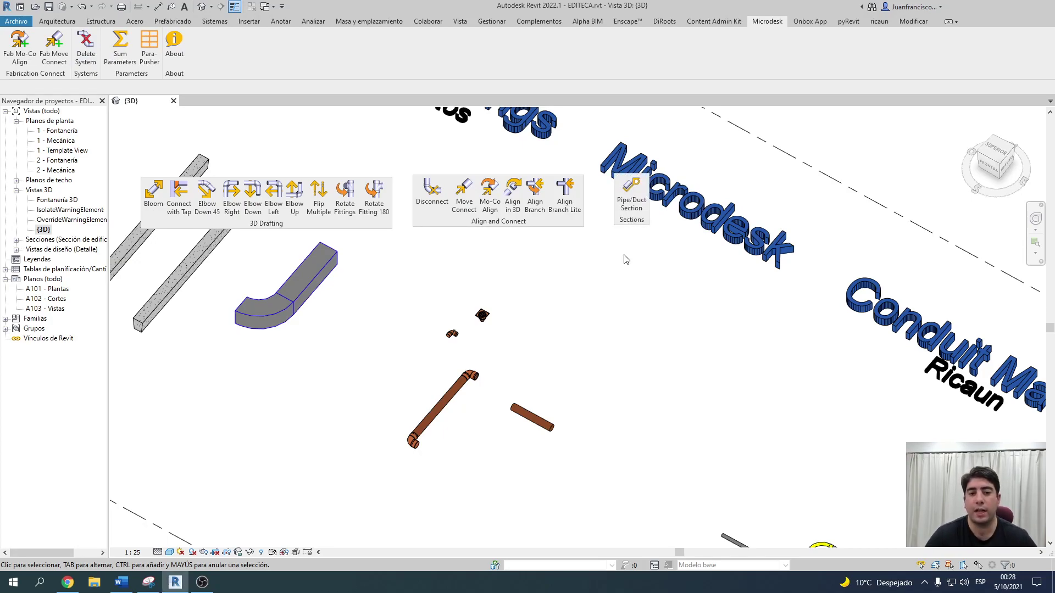
scroll(454, 403, up, 2)
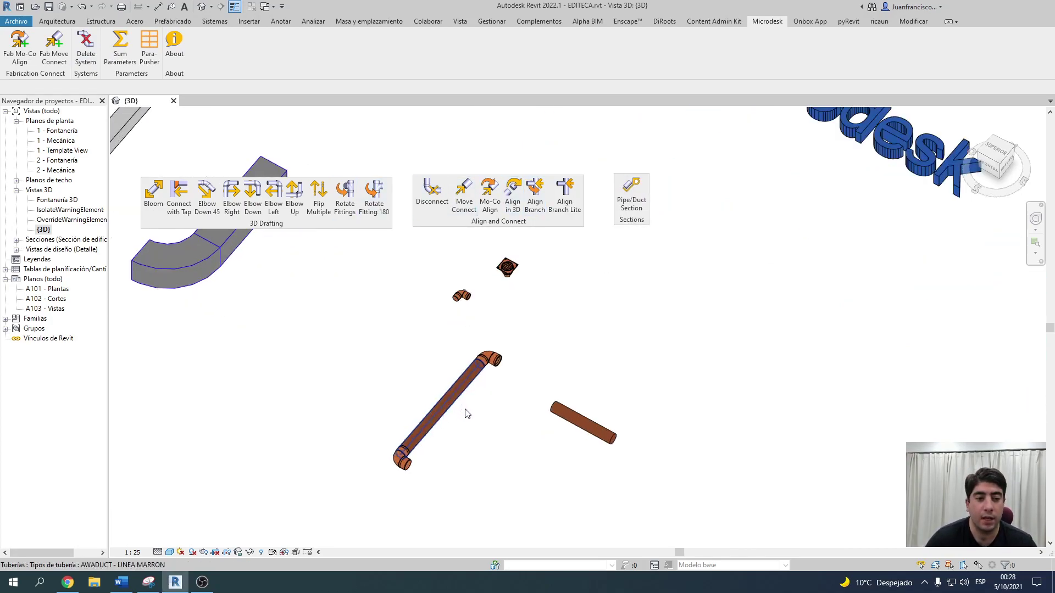
scroll(463, 438, up, 2)
scroll(417, 455, up, 2)
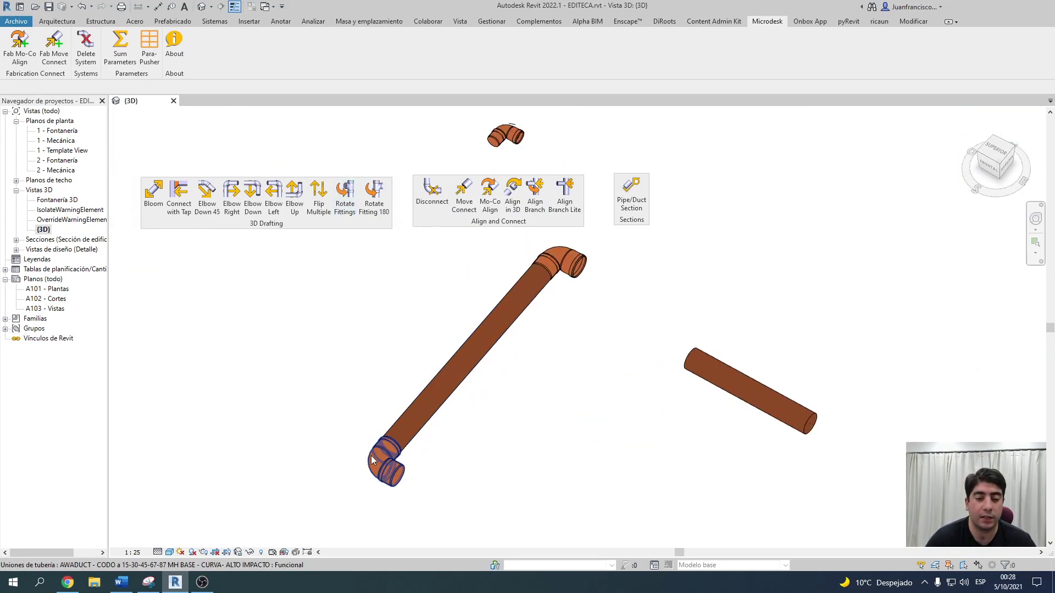
Step: Rotate the pipe's lower elbow 180 degrees, then a further 90 degrees
click(386, 464)
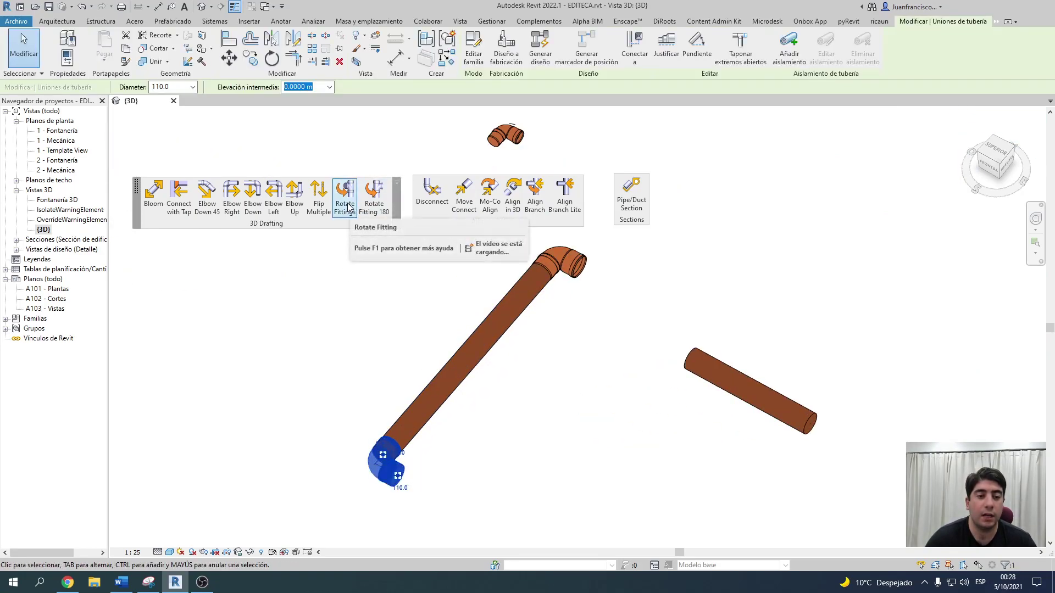
click(346, 207)
click(388, 446)
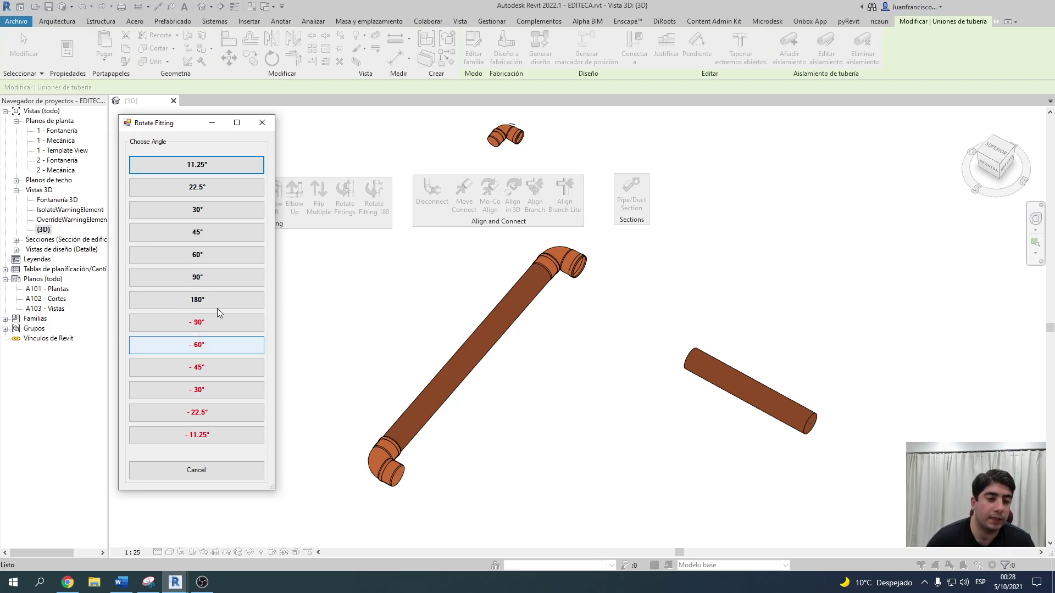
click(209, 278)
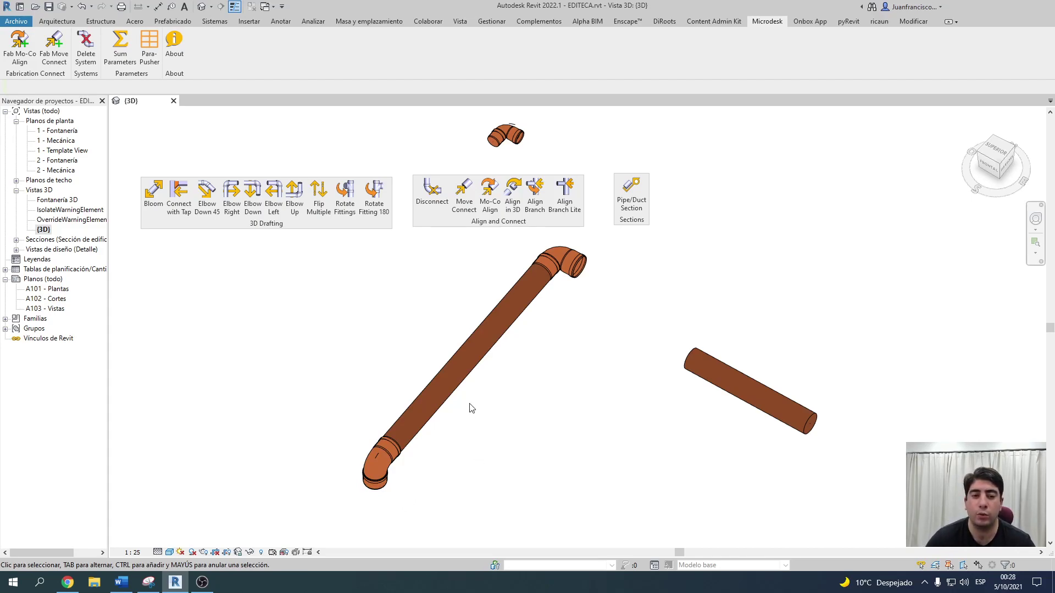
mouse_move(471, 407)
middle_down()
mouse_move(493, 325)
mouse_move(541, 323)
middle_up()
Step: Move the short loose pipe and connect it to the long pipe's elbow end
scroll(535, 346, down, 2)
scroll(520, 379, up, 2)
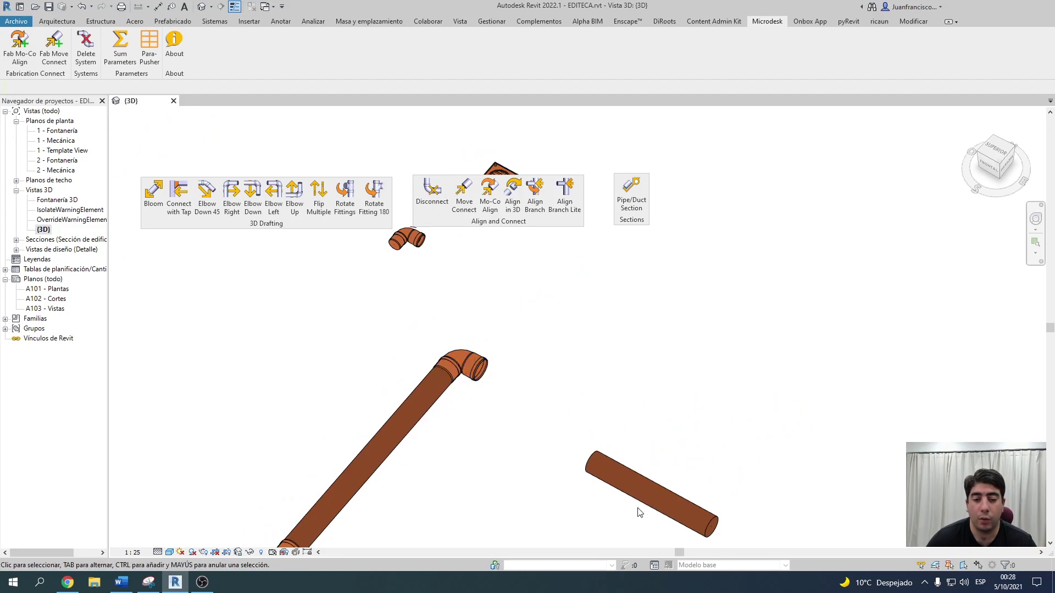
click(636, 487)
mouse_move(636, 486)
shift+middle_down()
mouse_move(519, 442)
mouse_move(662, 397)
shift+middle_up()
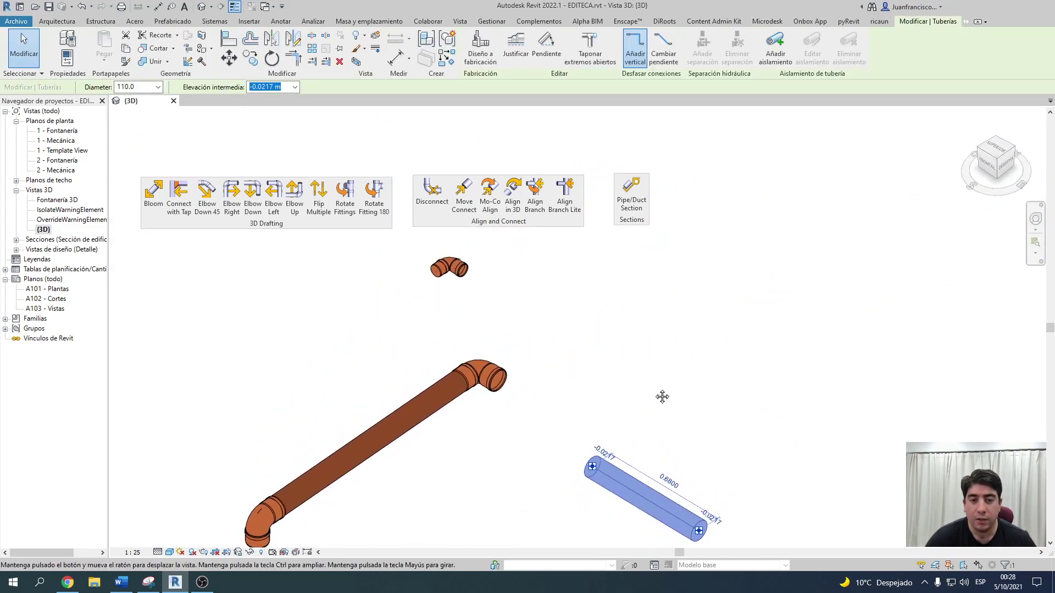
key(Escape)
middle_drag(631, 348, 570, 276)
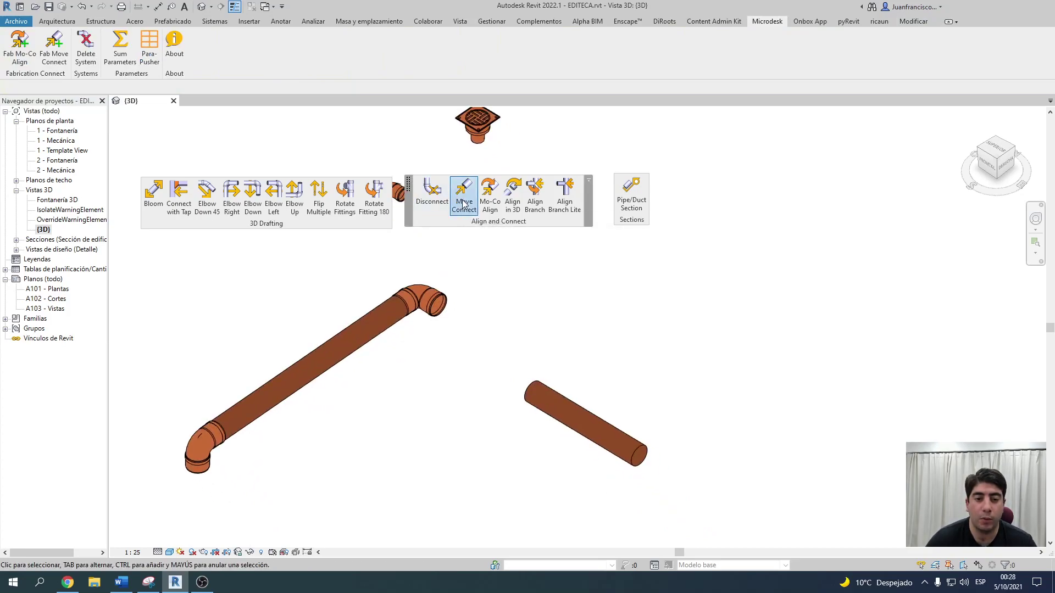
click(463, 203)
click(434, 301)
click(579, 418)
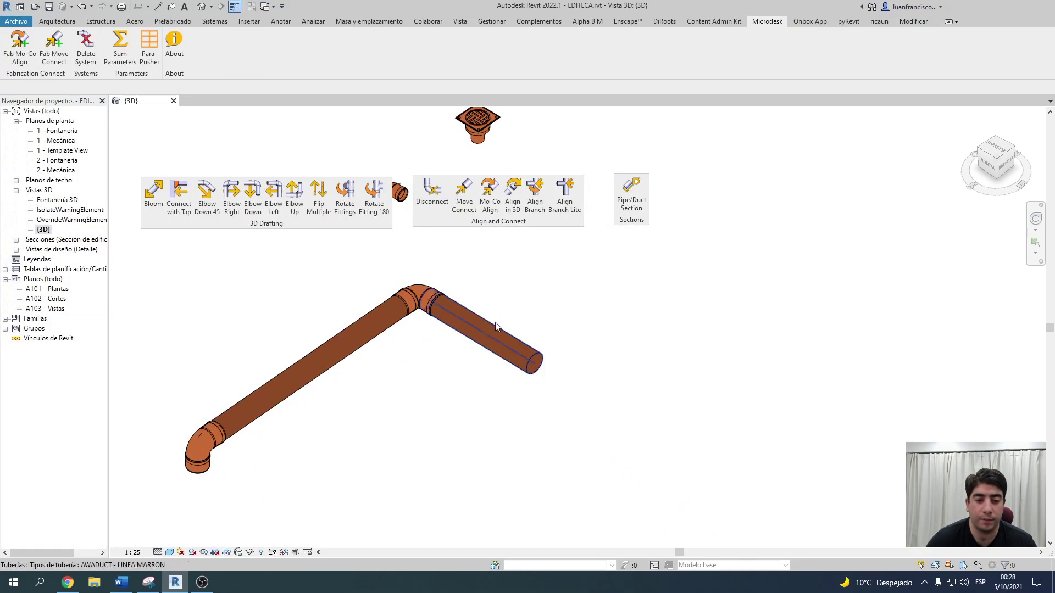
middle_drag(496, 326, 543, 475)
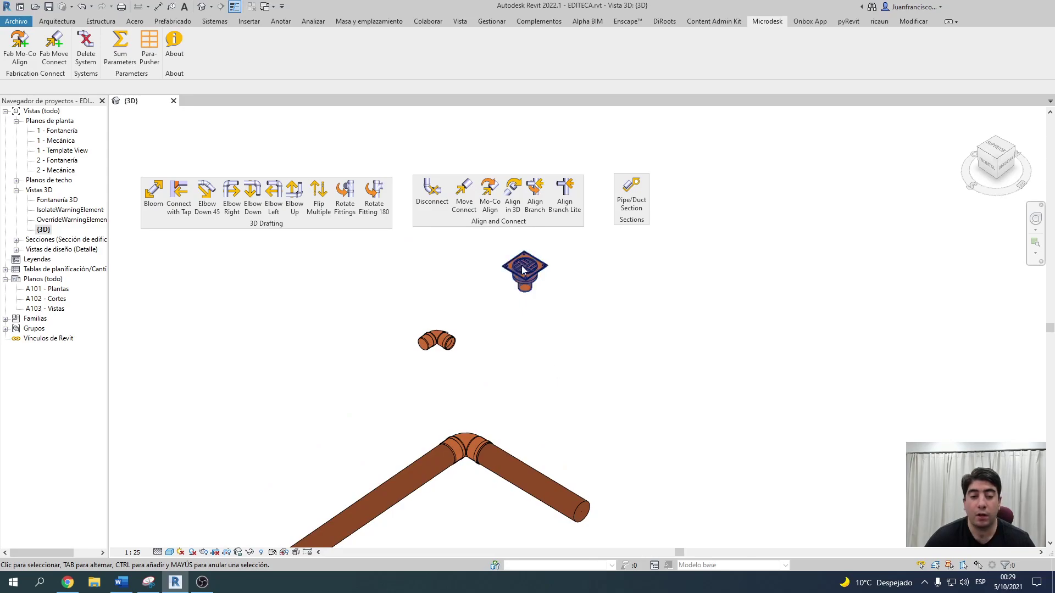
Step: Align the elbow under the floor drain in 3D, then Mo-Co connect it to the drain
scroll(528, 341, up, 2)
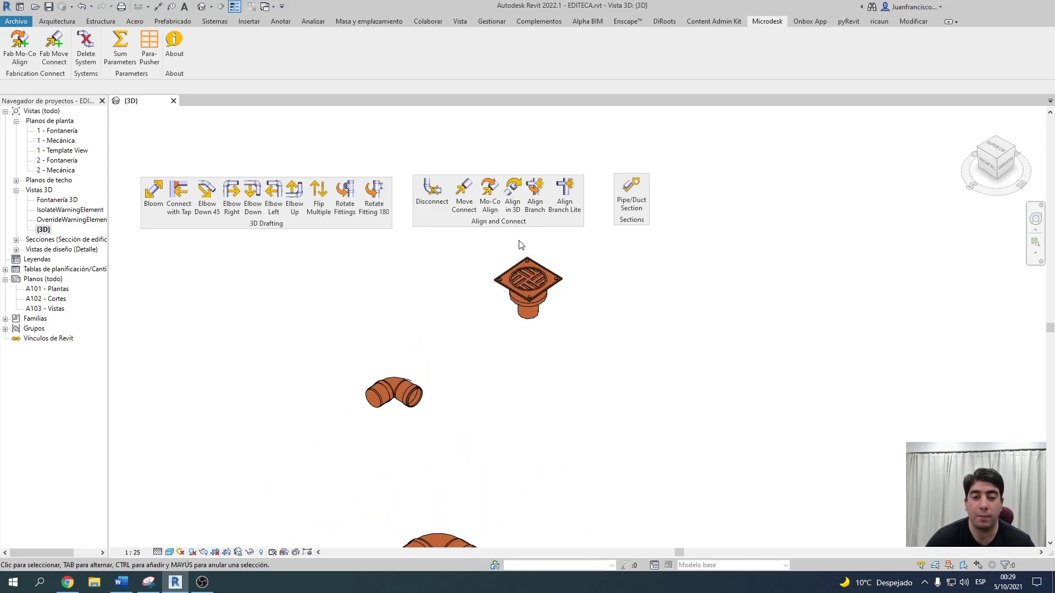
click(511, 198)
click(513, 295)
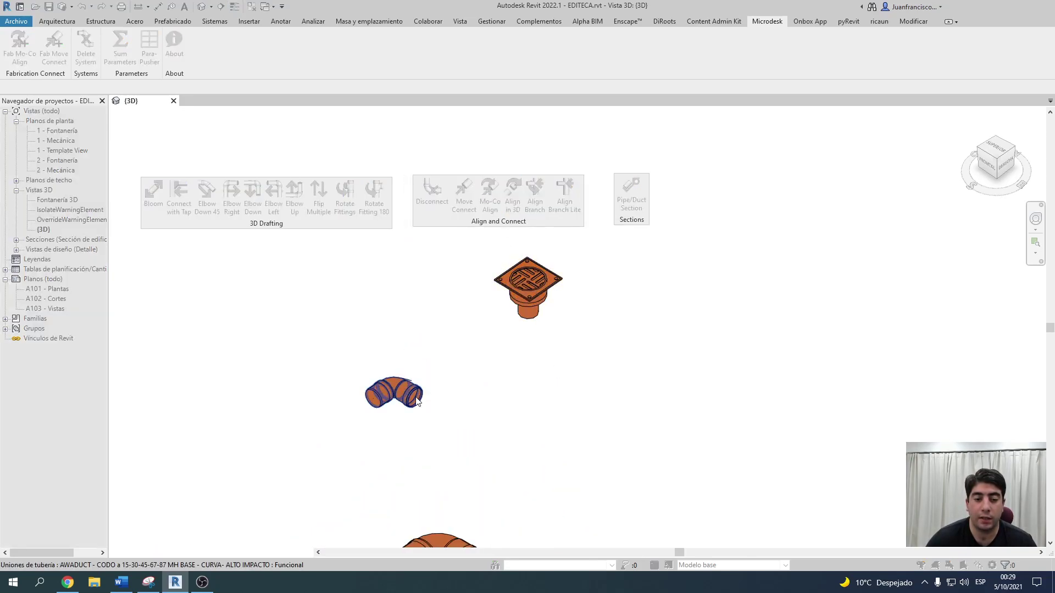
click(416, 401)
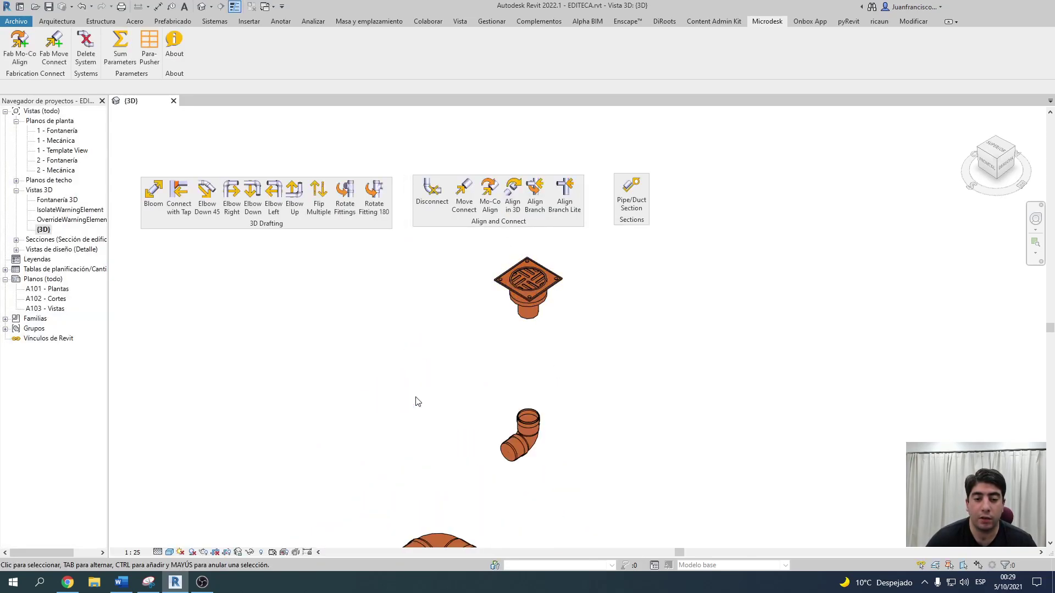
click(513, 192)
key(Escape)
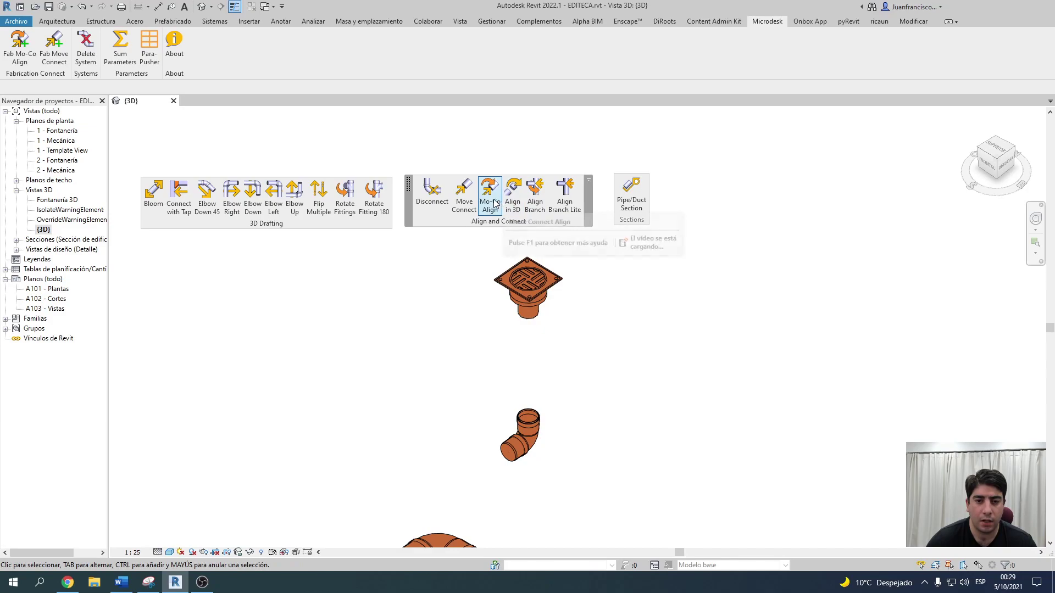
click(494, 204)
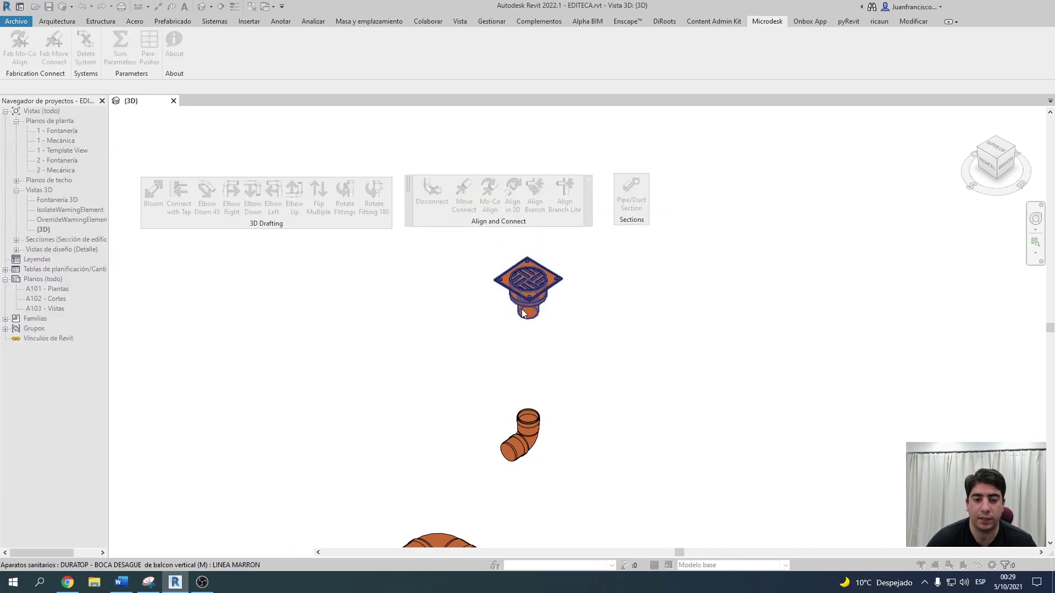
click(527, 281)
click(521, 437)
scroll(573, 371, down, 2)
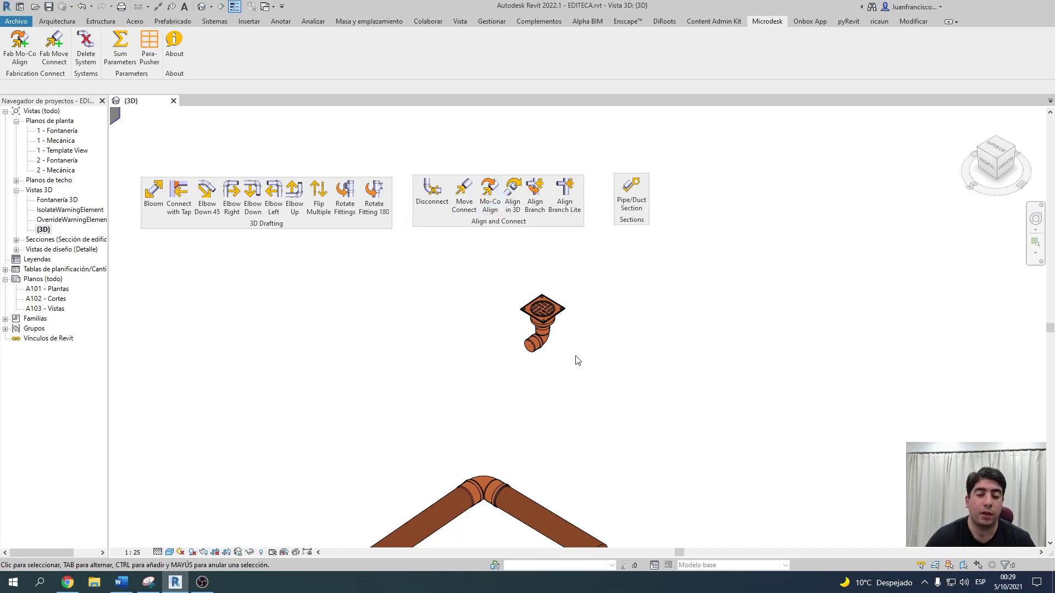
Step: Open the 1 - Template View plan and set its detail level to Fine
double_click(72, 152)
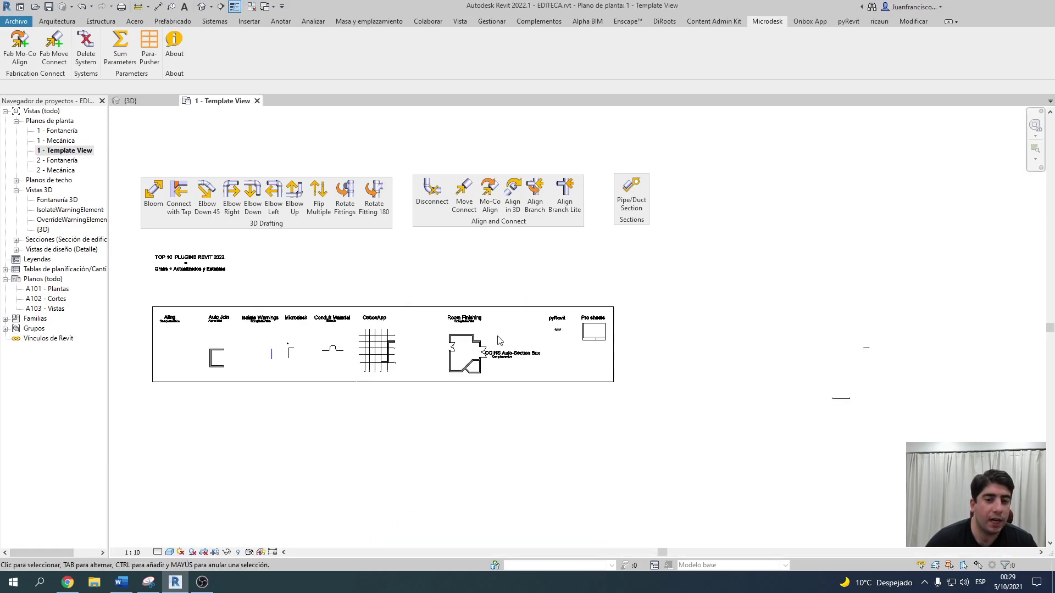
scroll(396, 385, up, 2)
scroll(318, 366, up, 2)
scroll(304, 359, up, 1)
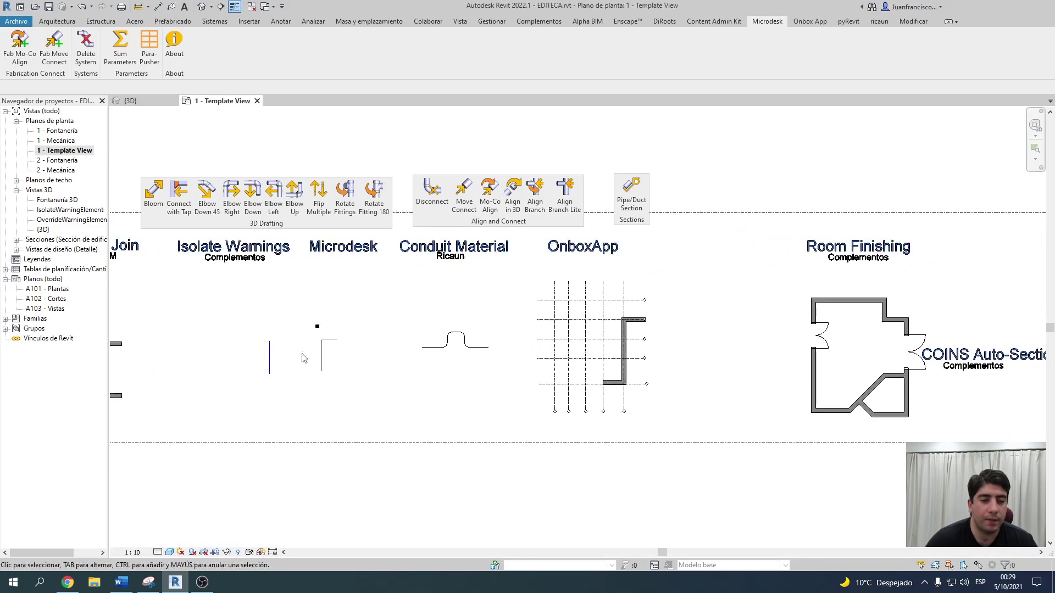
click(157, 552)
scroll(303, 351, up, 2)
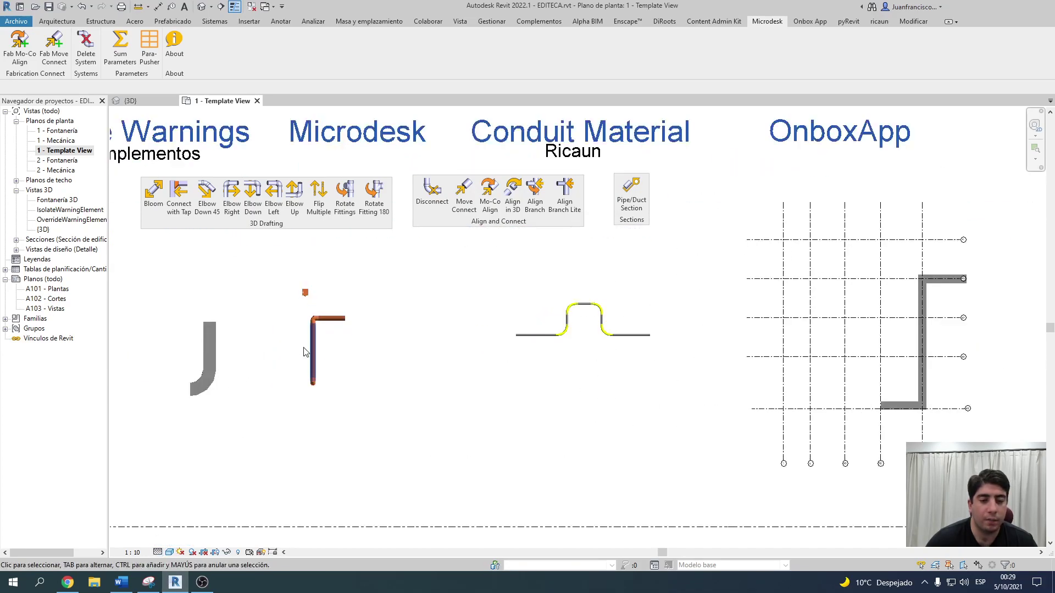
scroll(304, 352, up, 2)
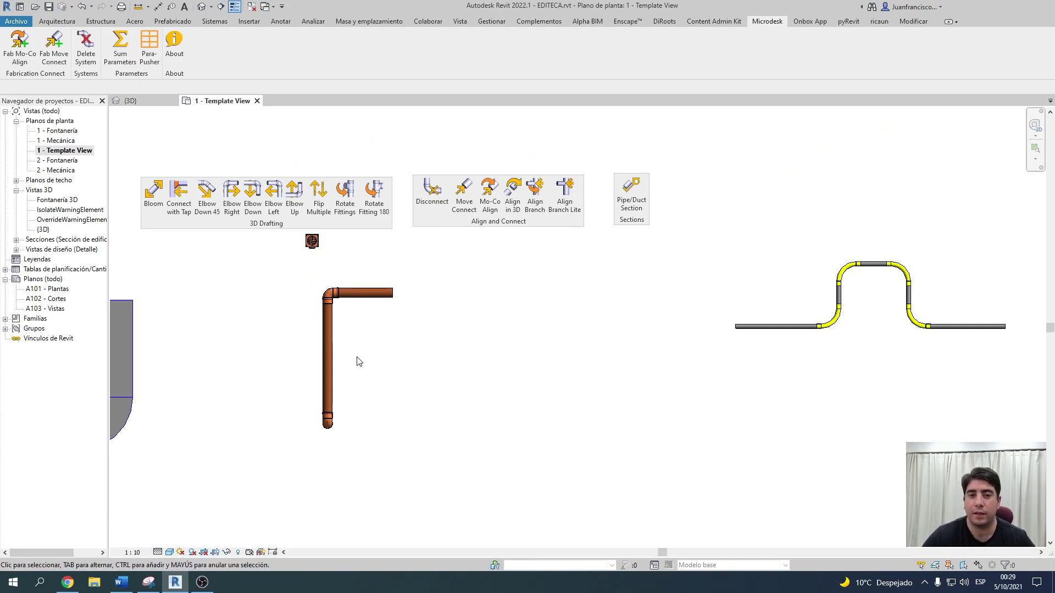
scroll(398, 335, up, 1)
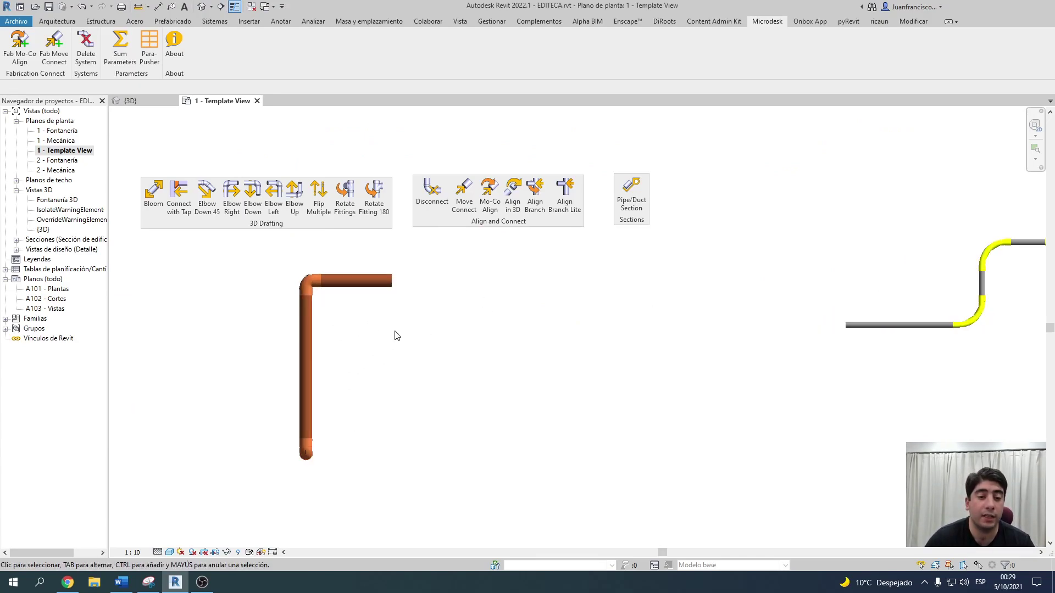
Step: Cut a Pipe/Duct Section through the copper pipe and open the resulting Sección 6
click(627, 205)
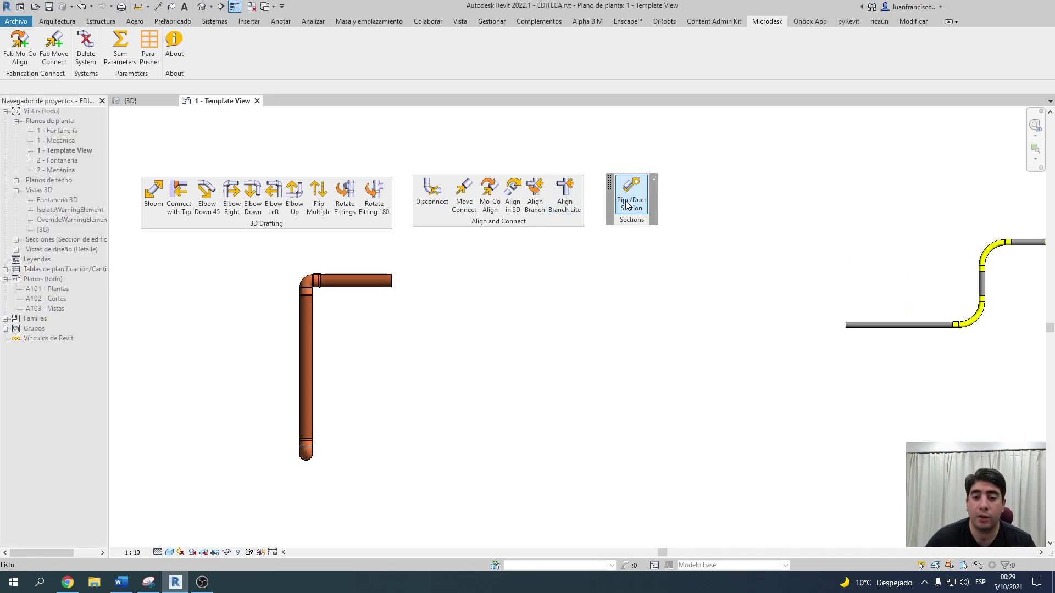
click(314, 344)
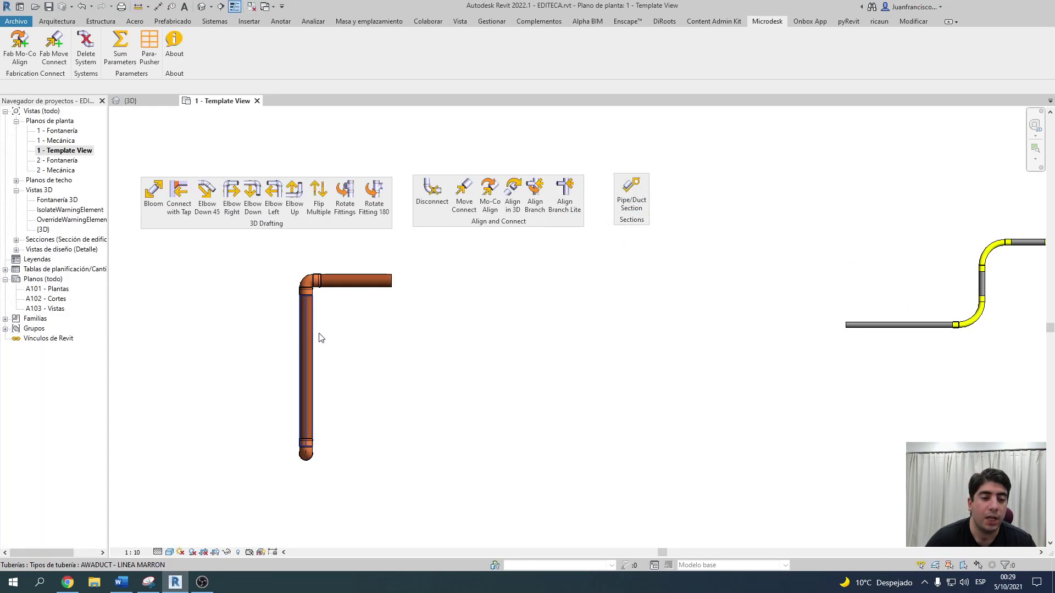
scroll(328, 324, down, 2)
scroll(336, 329, down, 2)
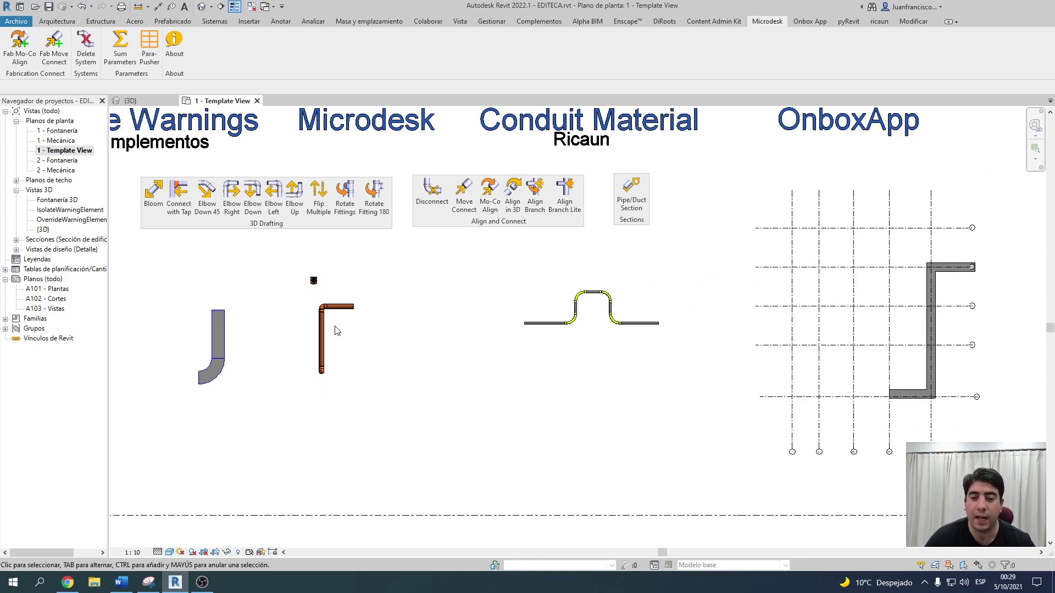
click(16, 240)
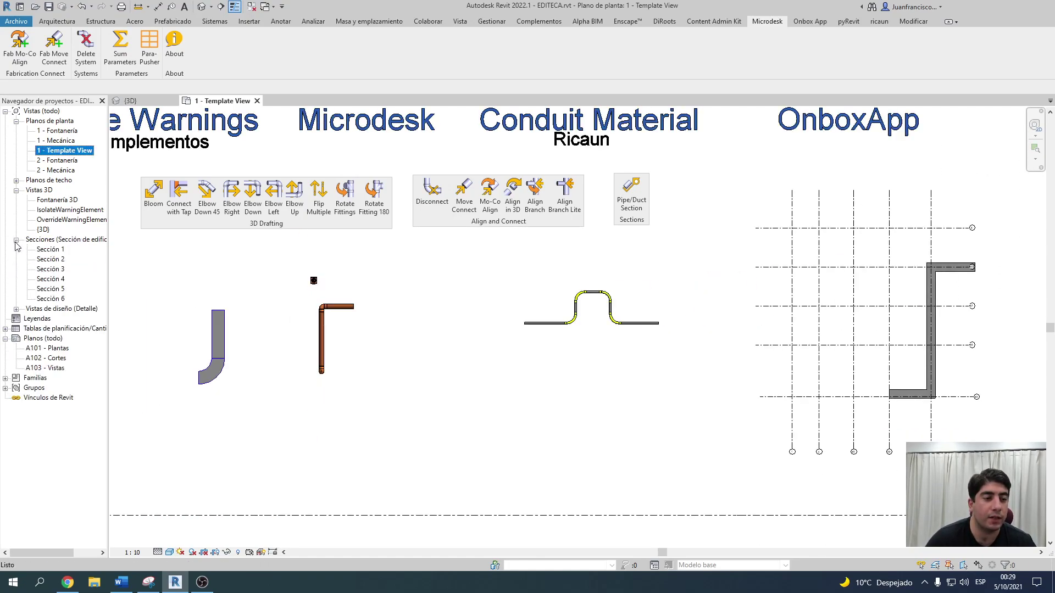
double_click(62, 301)
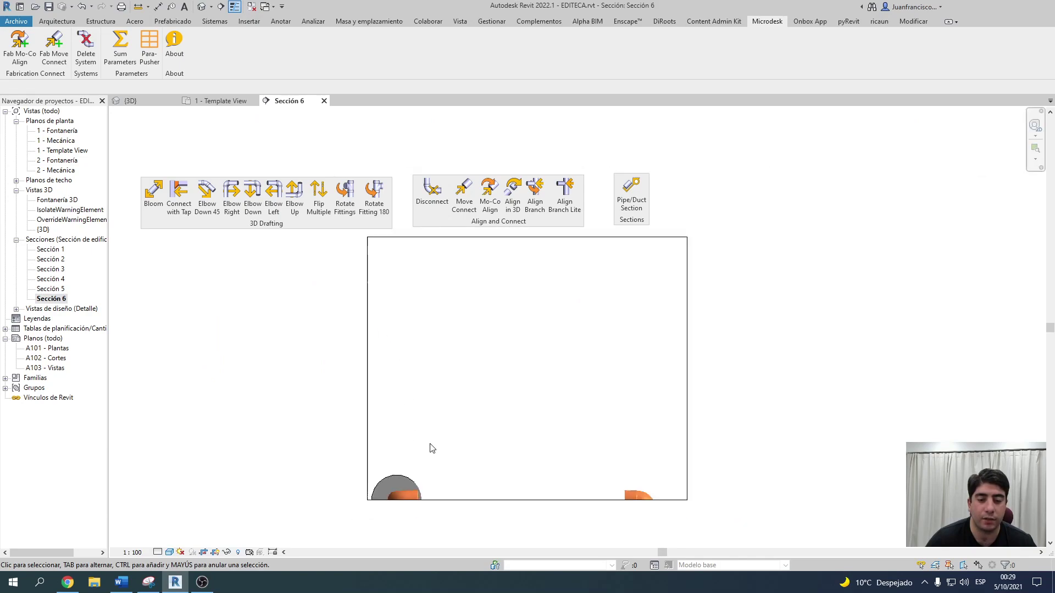
Step: Drag the Sección 6 crop boundary down to reveal the pipes, then close the section view
click(473, 389)
drag(502, 388, 501, 468)
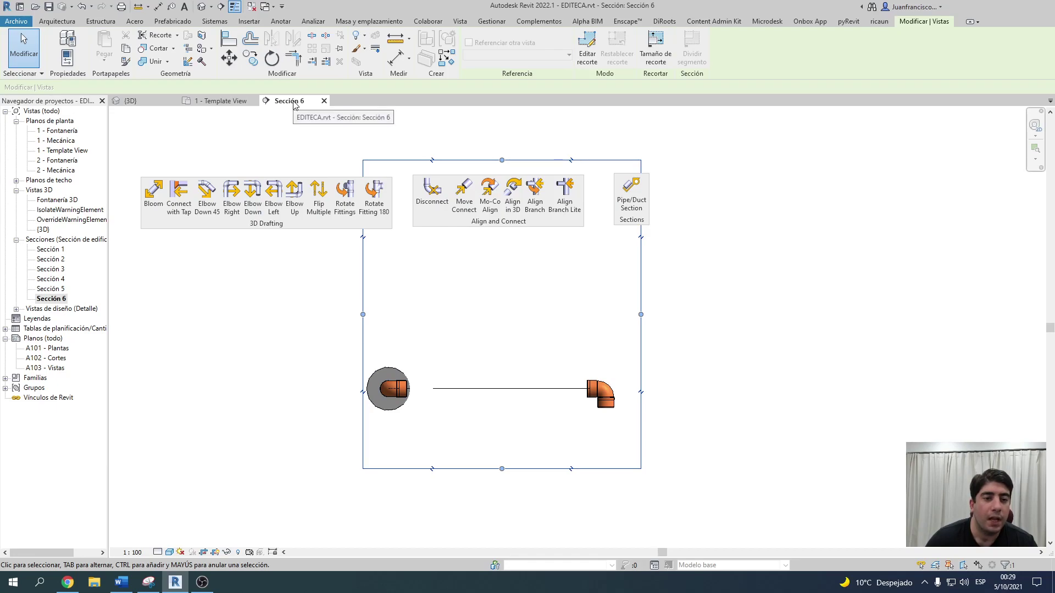
click(324, 101)
scroll(484, 355, down, 2)
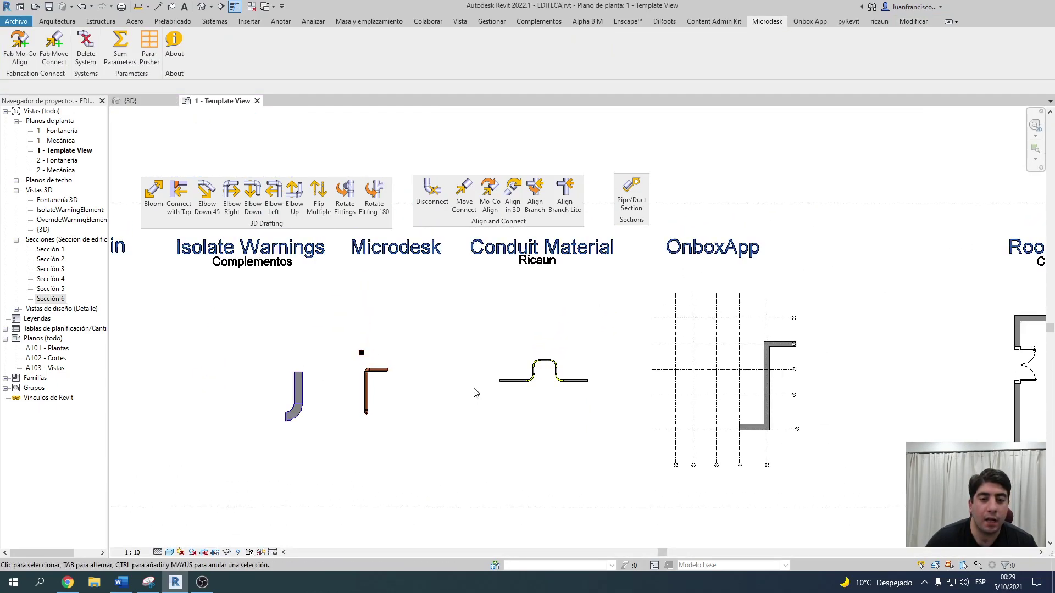
Step: Dock the floating 3D Drafting, Align and Connect, and Sections panels back into the ribbon
click(398, 184)
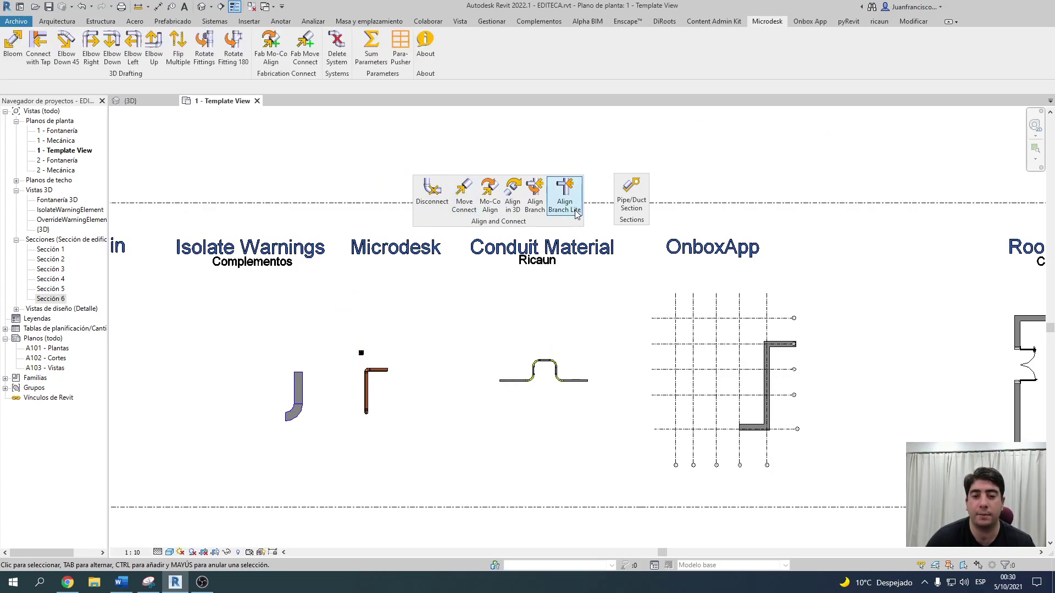
click(589, 184)
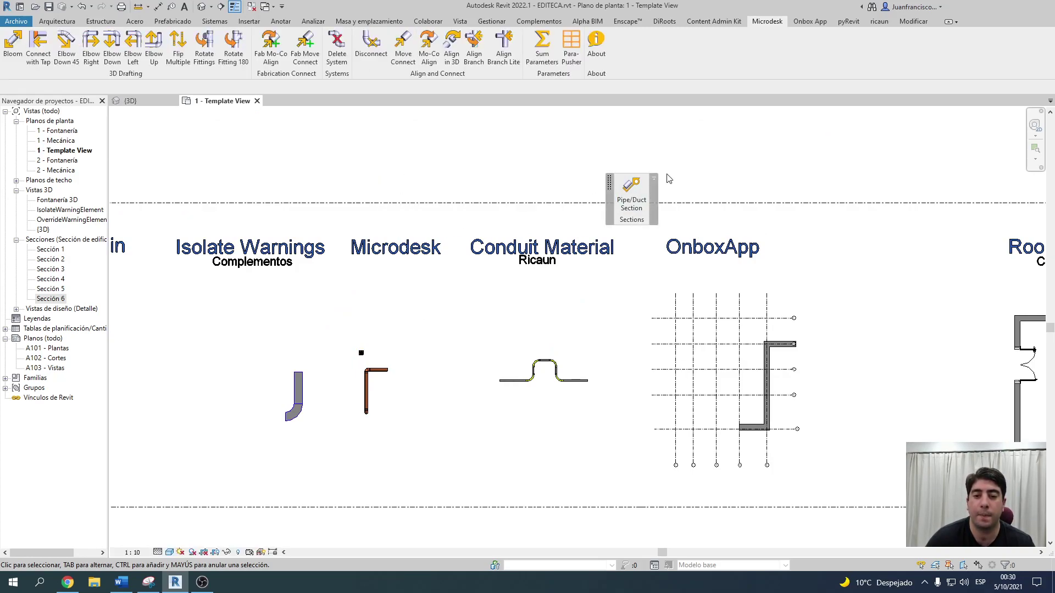
mouse_move(655, 198)
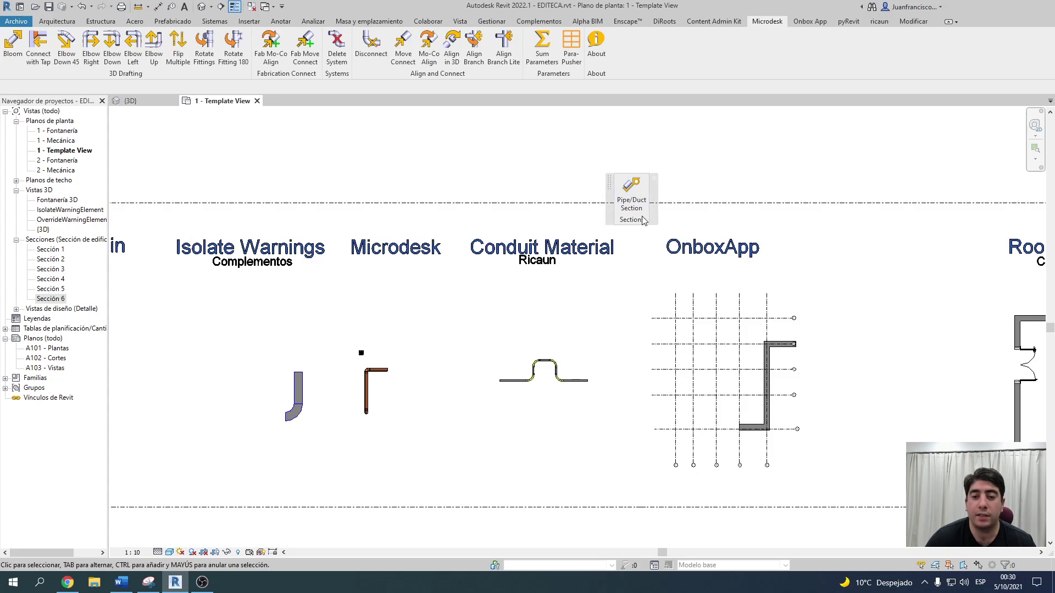
click(655, 182)
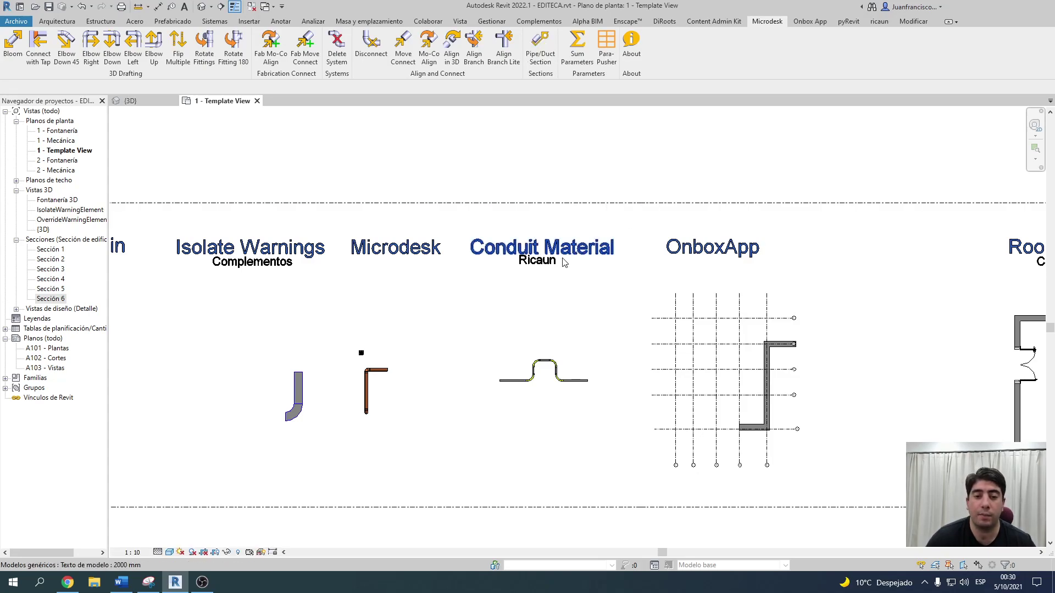
Step: Pan the plan and switch to the {3D} view
scroll(578, 262, up, 2)
middle_drag(575, 337, 537, 293)
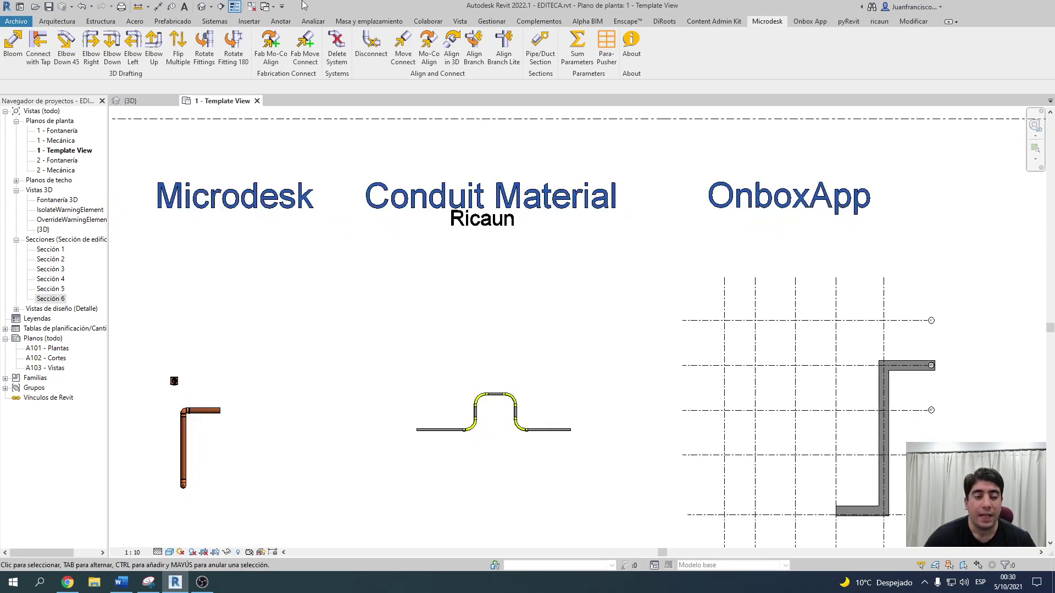
click(201, 6)
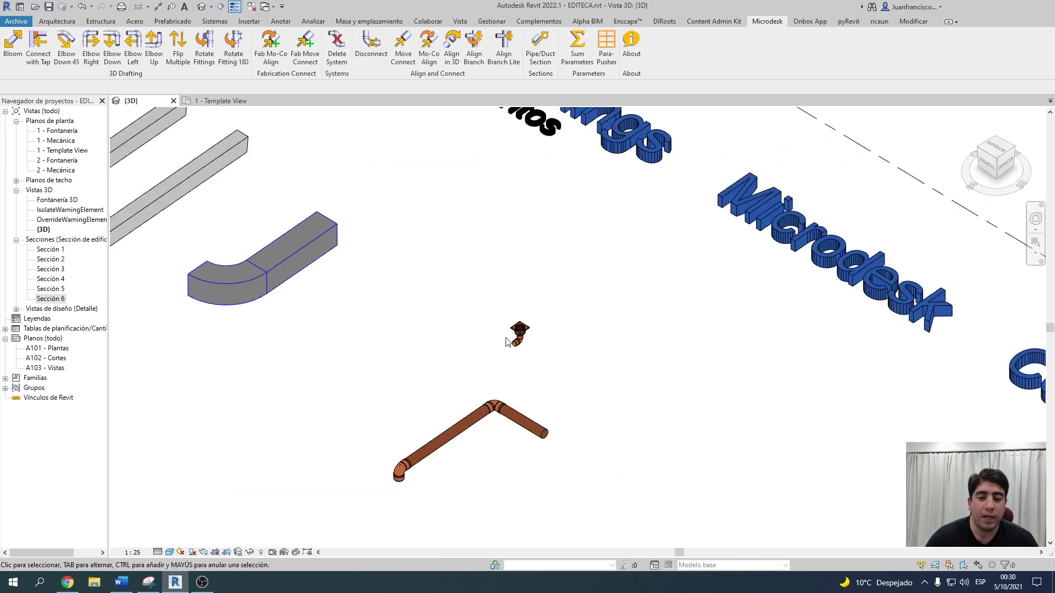
Step: Inspect the conduit run's lower segment, elbow and middle segment, then clear the selection
scroll(506, 341, down, 3)
scroll(419, 318, up, 3)
scroll(583, 421, up, 2)
click(583, 421)
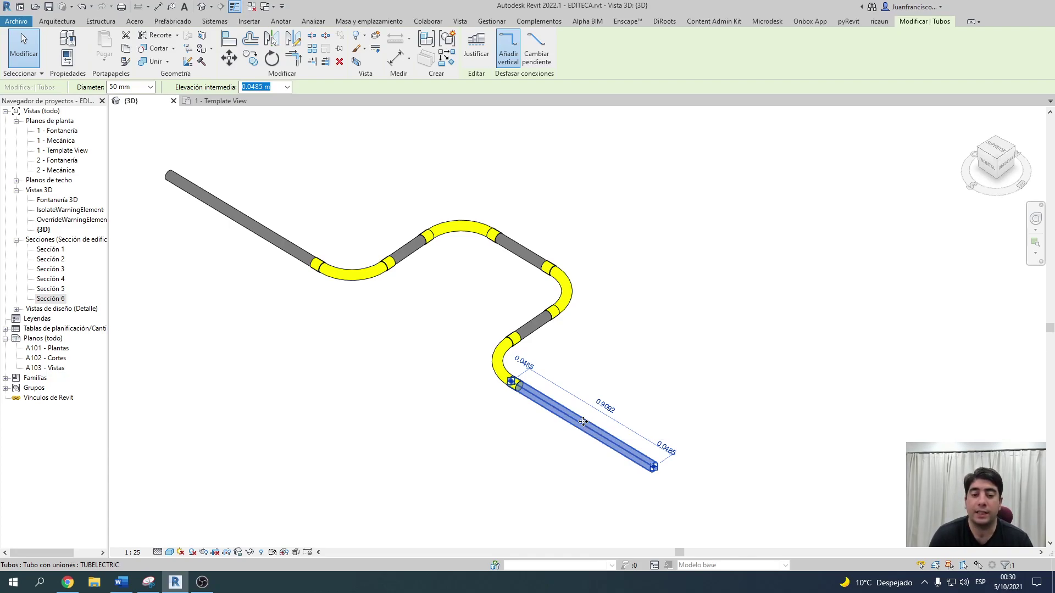
click(571, 297)
click(537, 330)
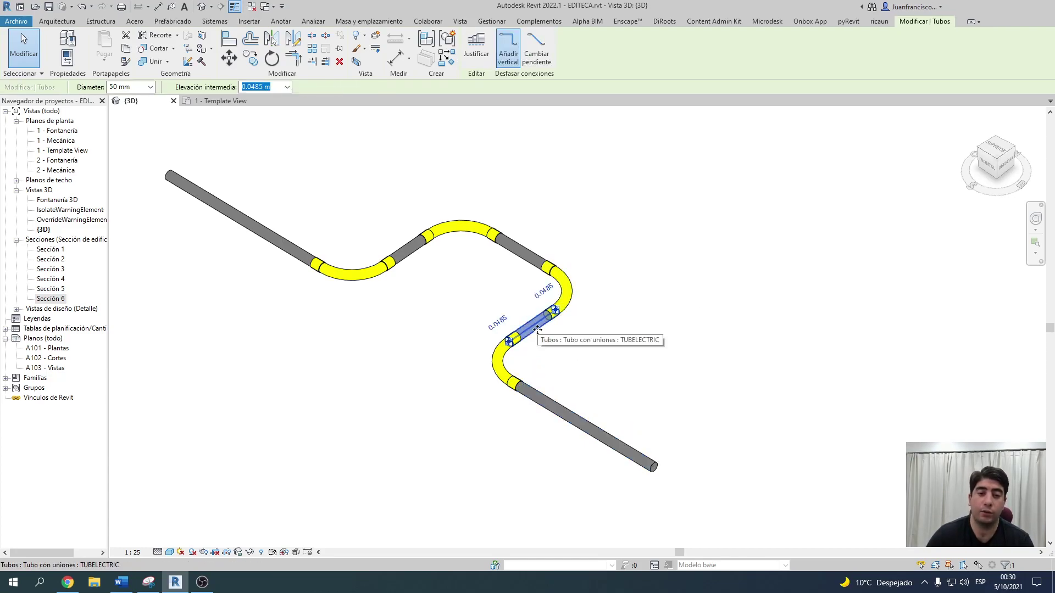
click(574, 347)
scroll(574, 344, down, 3)
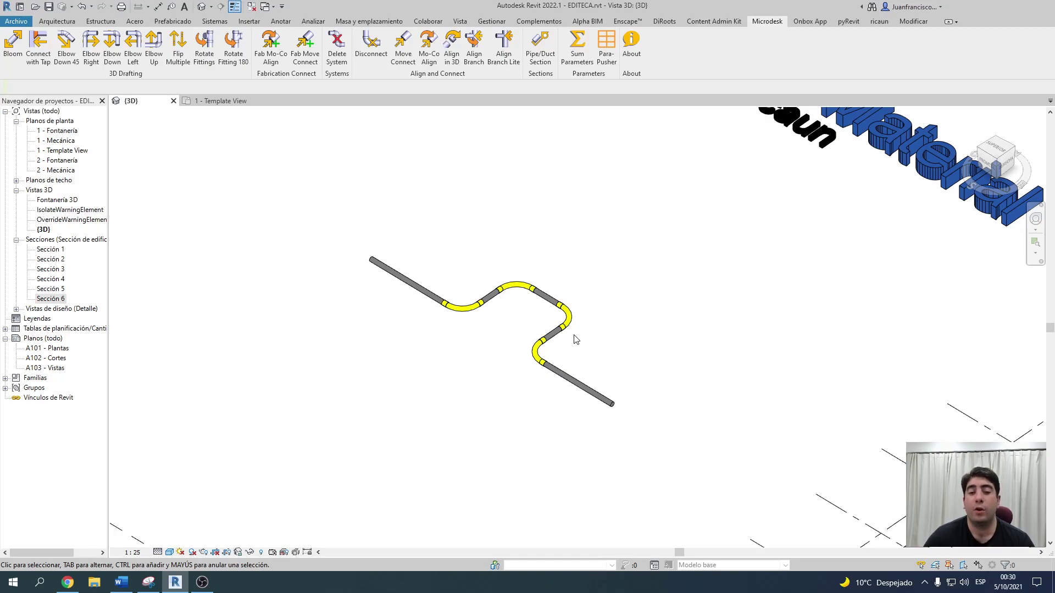
scroll(576, 339, down, 2)
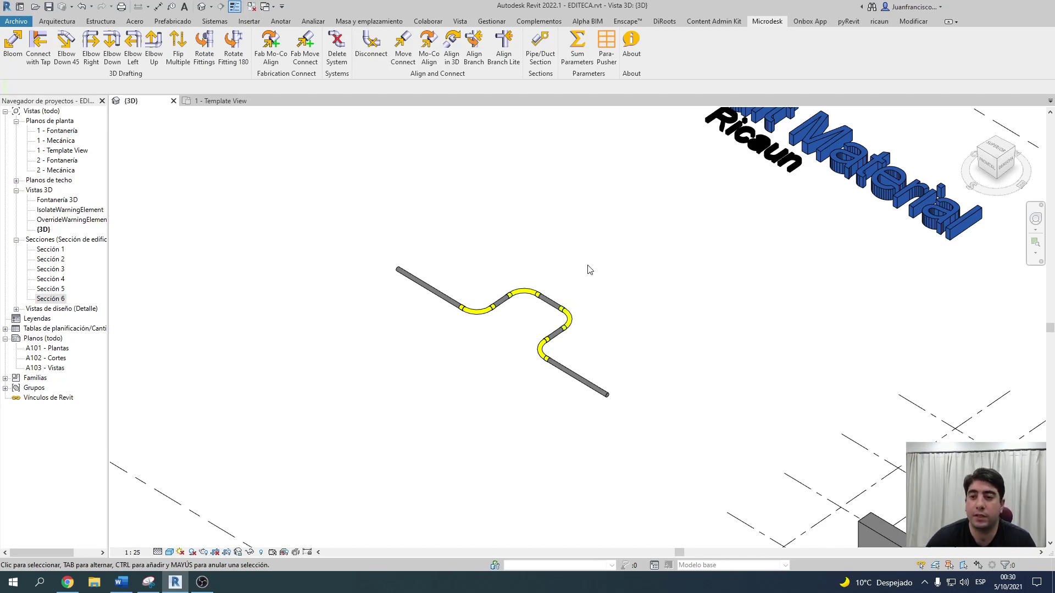
Step: Show the ricaun plugin's Conduit Material tools
click(879, 21)
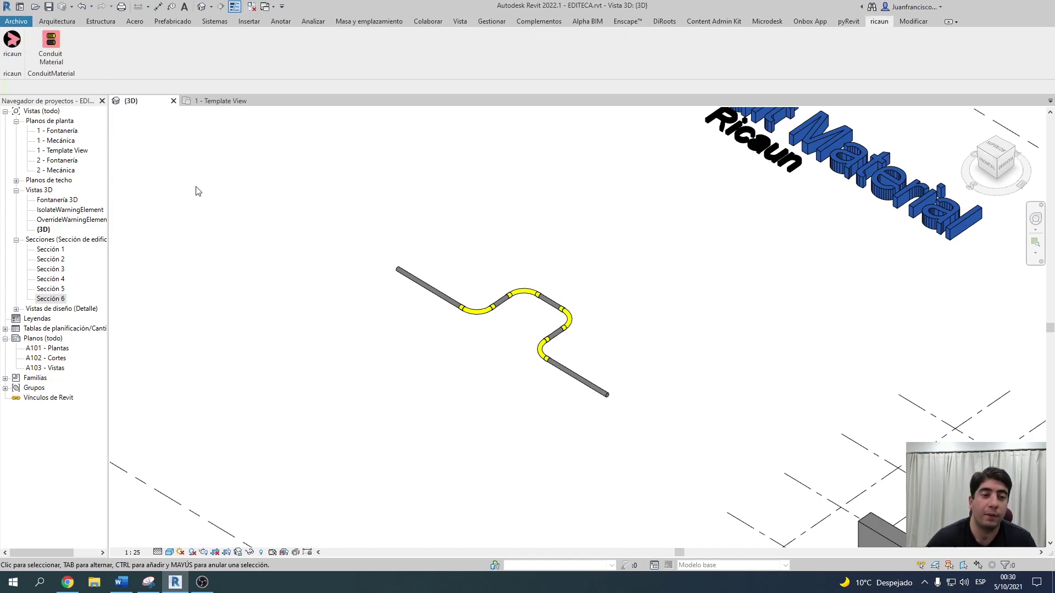
scroll(485, 295, up, 2)
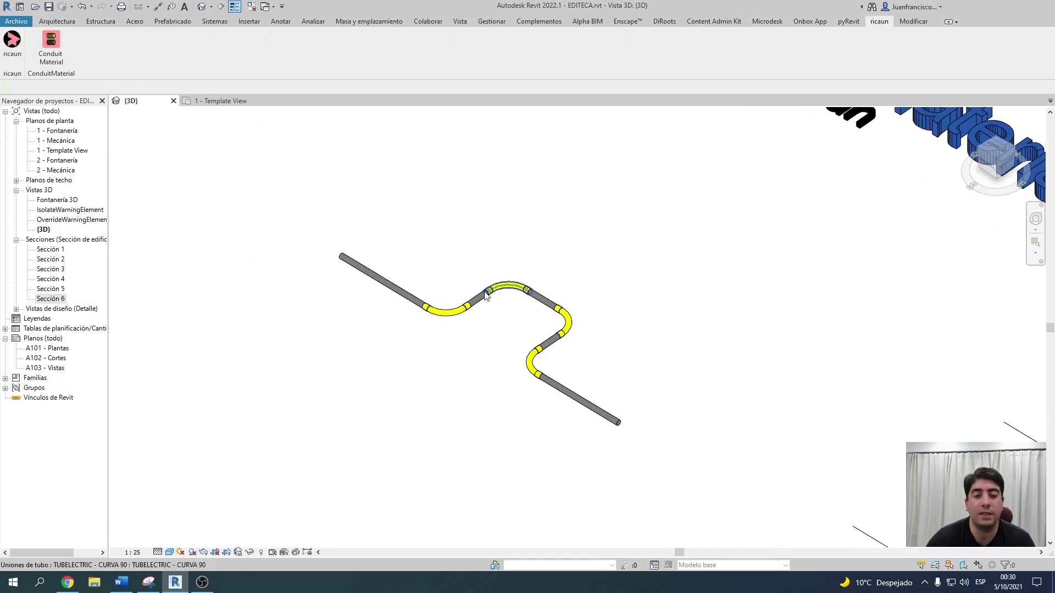
scroll(486, 295, up, 3)
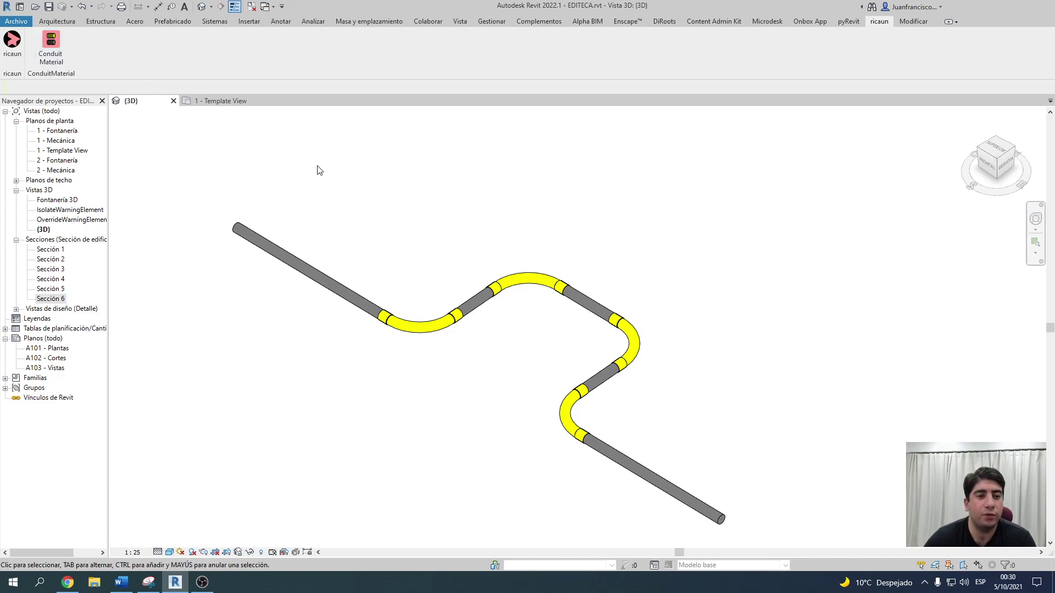
scroll(318, 169, down, 2)
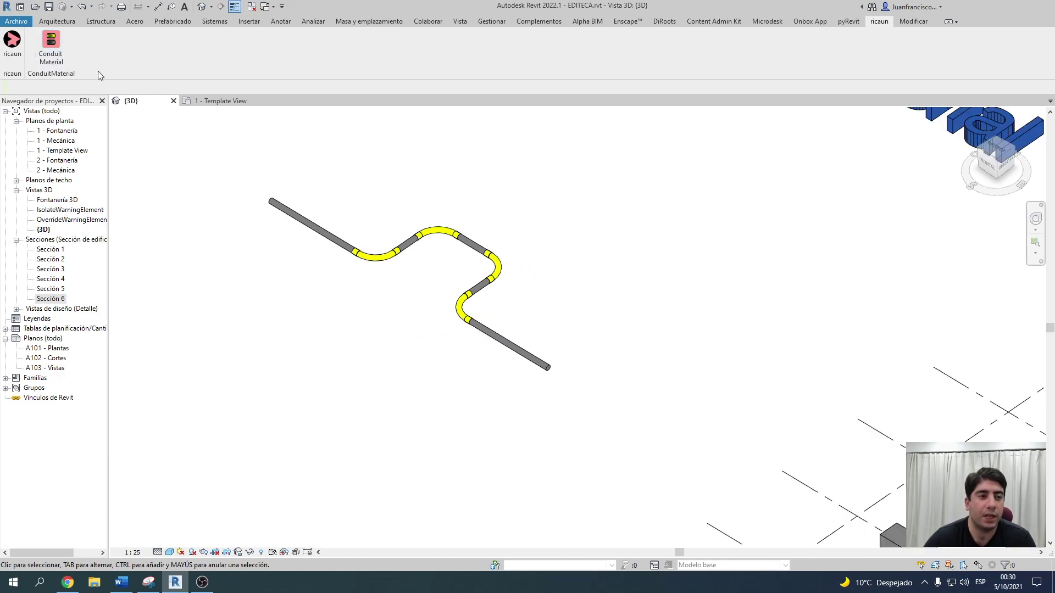
Step: Run Conduit Material and apply the yellow material to the conduits
click(62, 60)
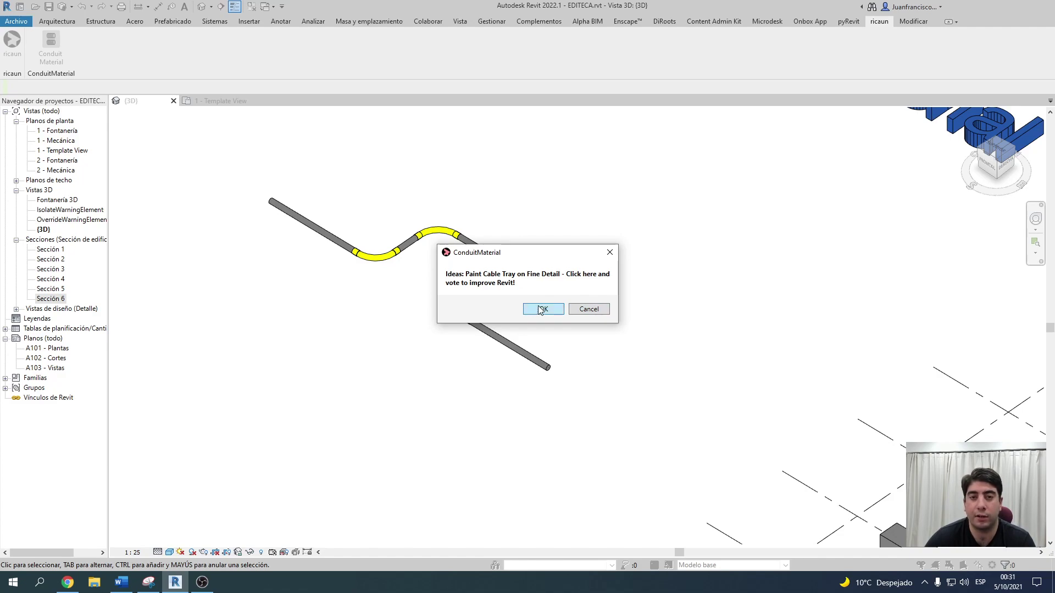
click(593, 316)
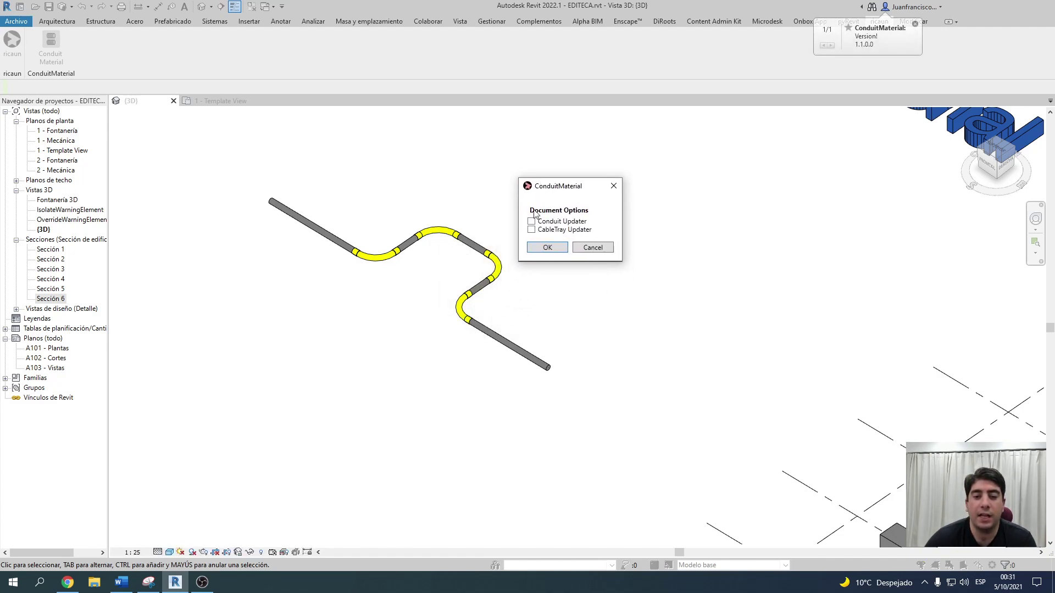
click(546, 247)
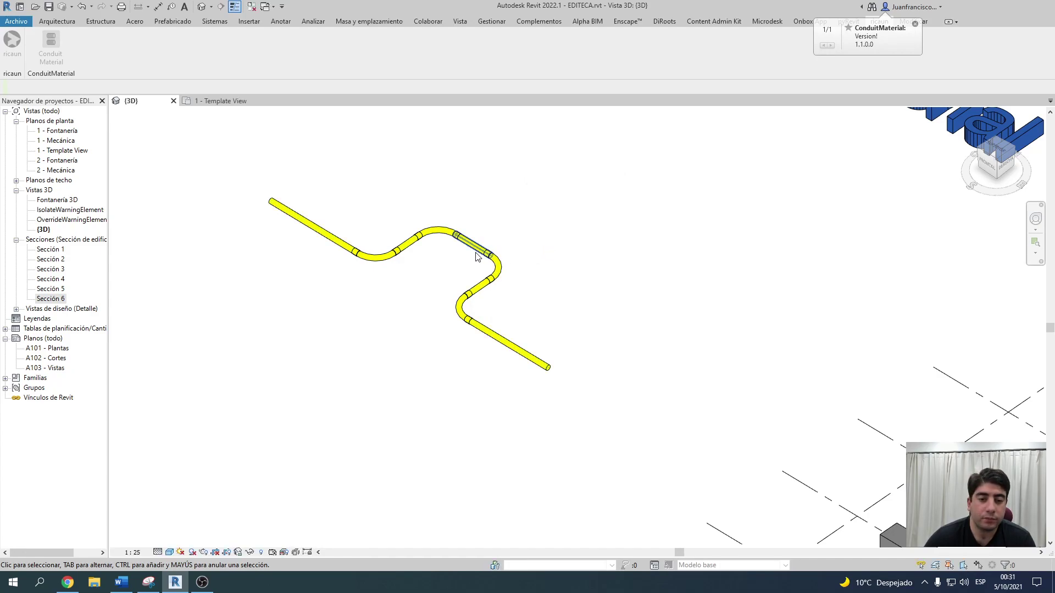
Step: Extend the conduit from its free end with two more elbowed segments using CN
key(c)
key(n)
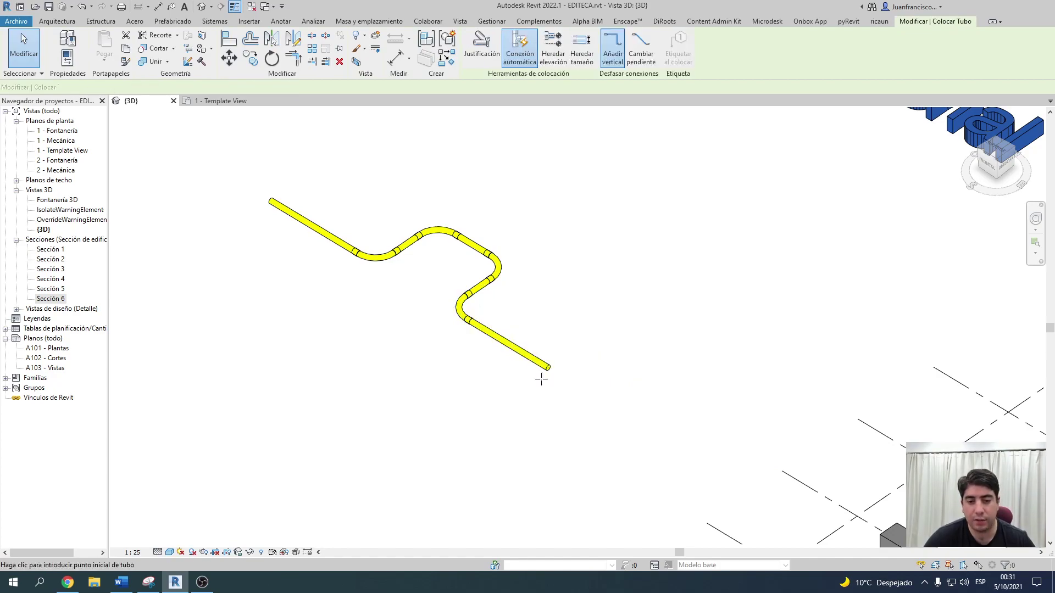
click(547, 367)
click(436, 444)
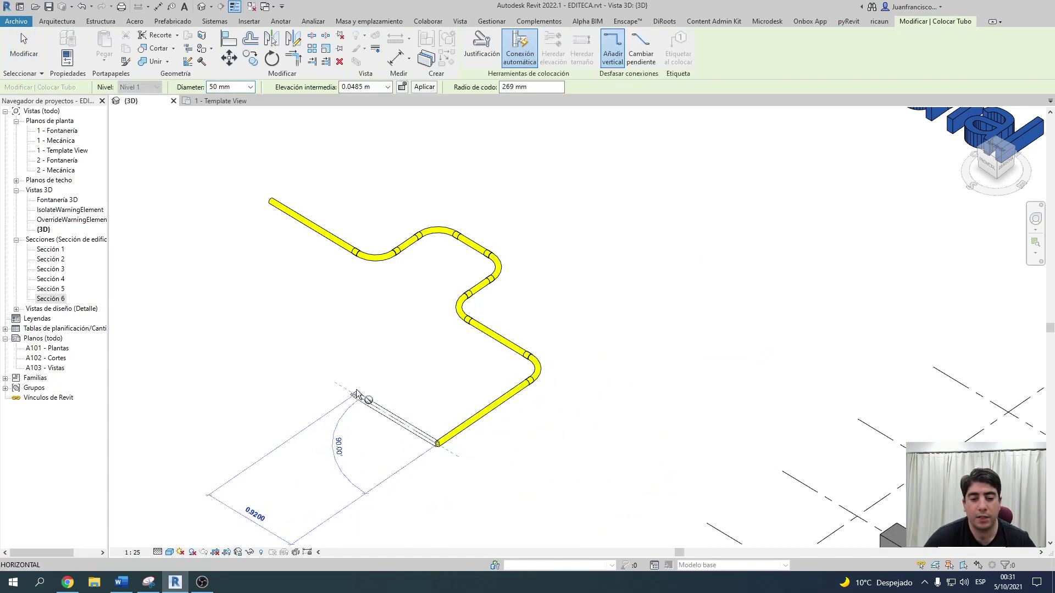
click(348, 389)
key(Escape)
key(Escape)
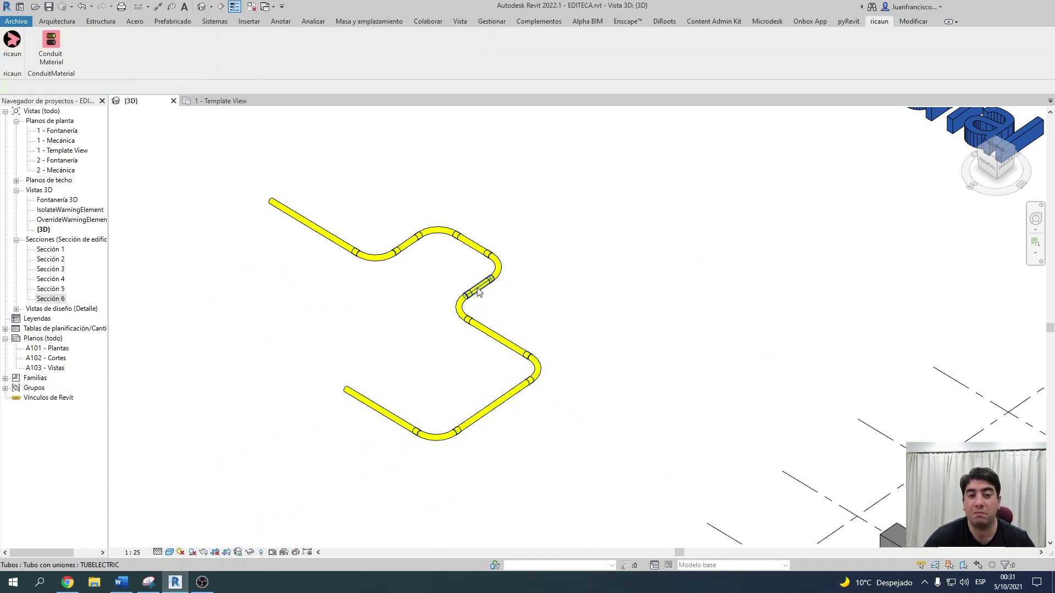
scroll(478, 297, down, 2)
scroll(492, 287, down, 2)
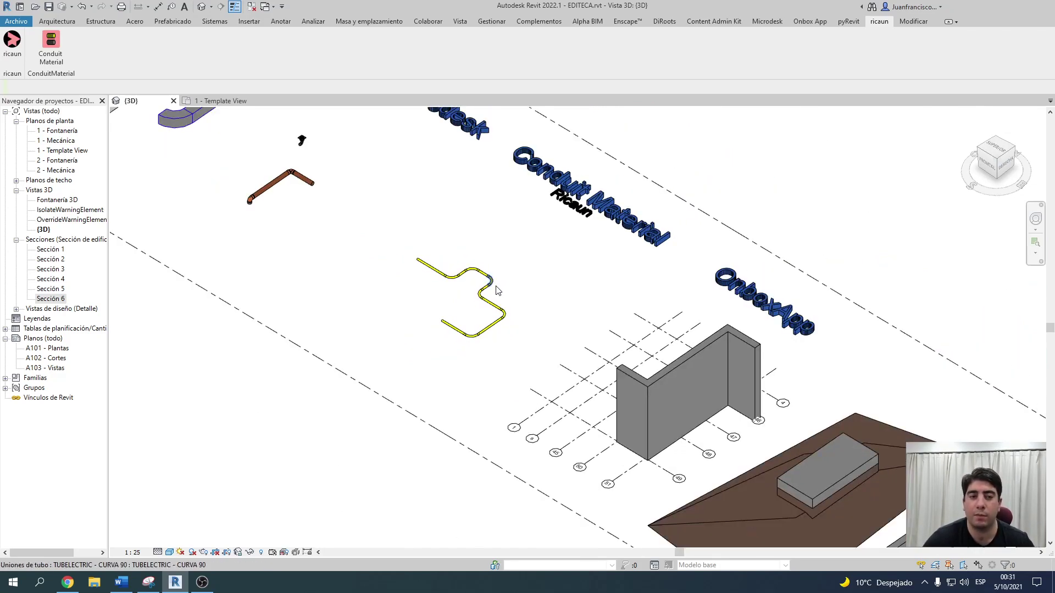
Step: Deselect the conduit and pan the 3D view onto the wall and grid lines
mouse_move(501, 301)
middle_down()
mouse_move(478, 305)
mouse_move(739, 406)
mouse_move(683, 326)
mouse_move(588, 249)
middle_up()
click(464, 340)
click(739, 406)
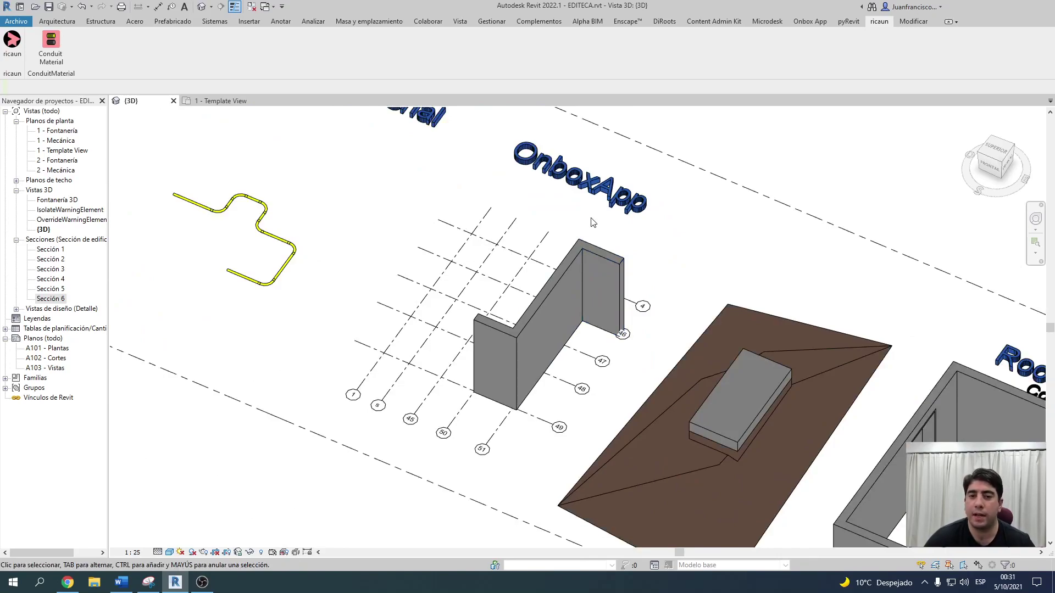
scroll(592, 222, down, 3)
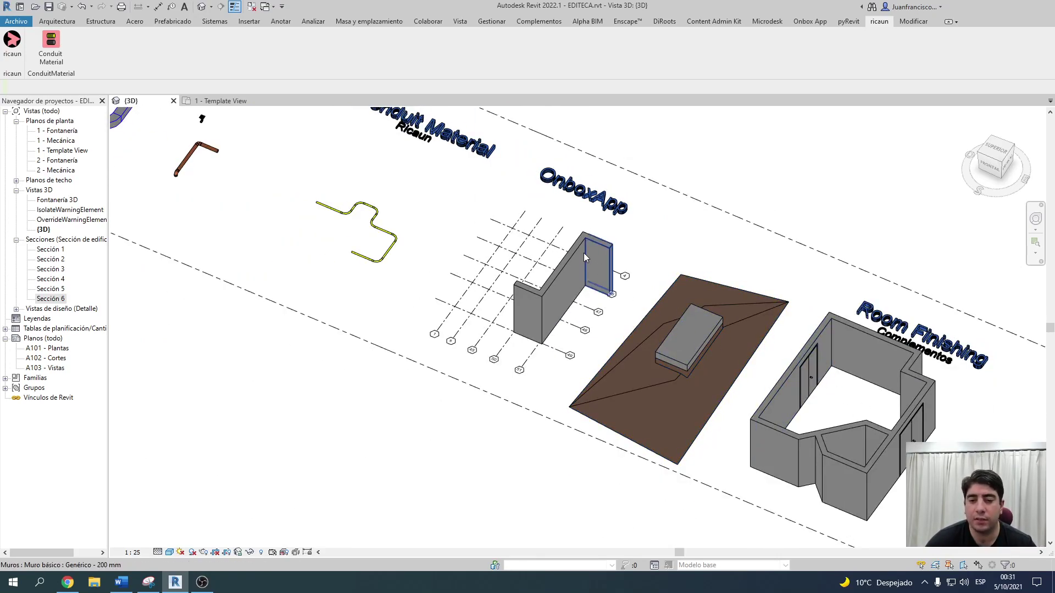
scroll(596, 245, up, 2)
scroll(413, 290, up, 2)
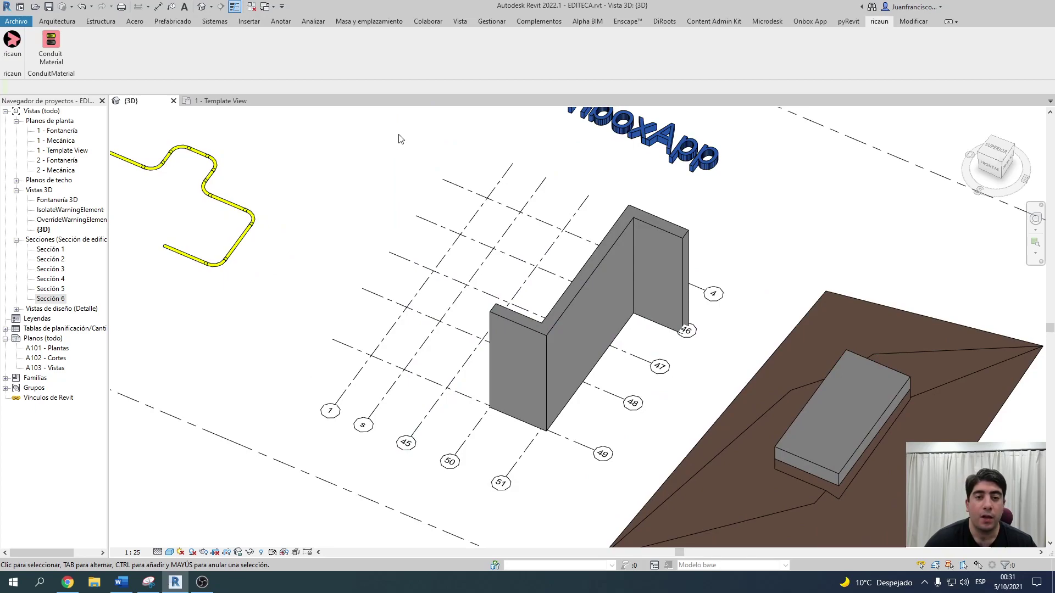
middle_drag(546, 137, 543, 192)
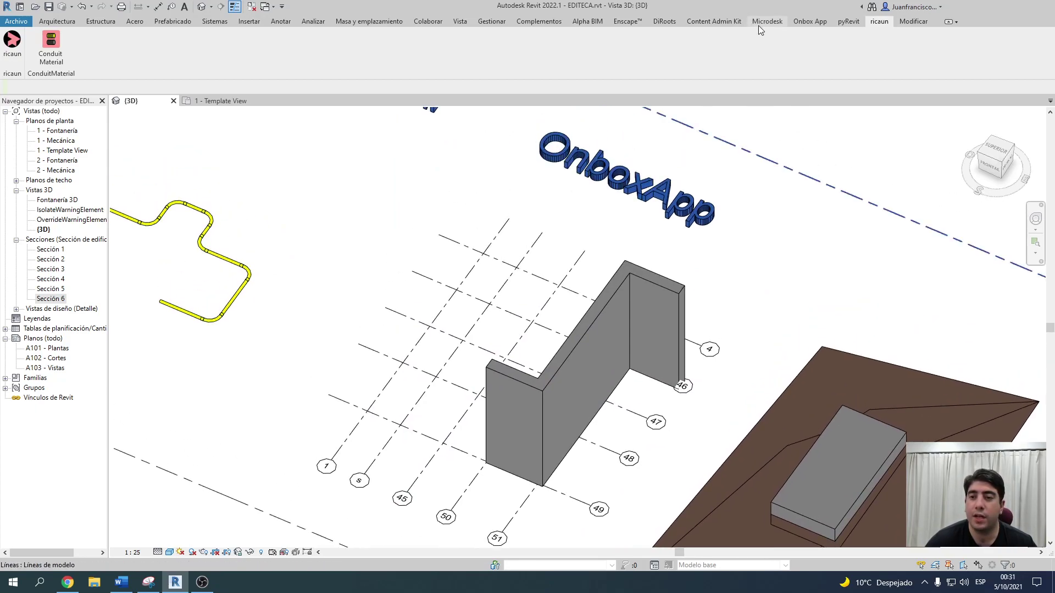
Step: Show the Onbox App tools and zoom in on the grids and L-shaped wall
click(819, 22)
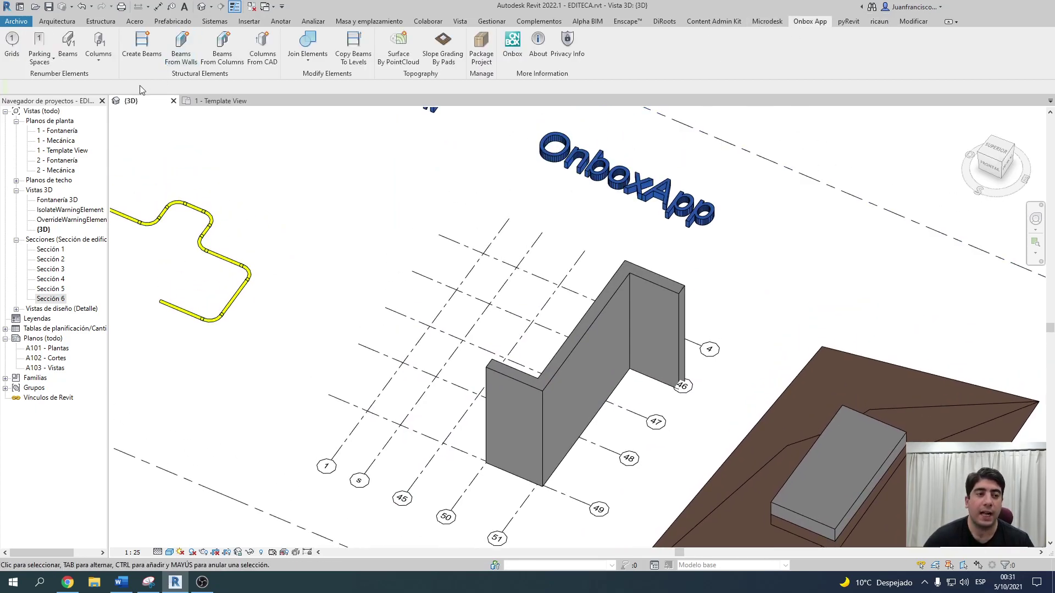
middle_drag(337, 376, 324, 277)
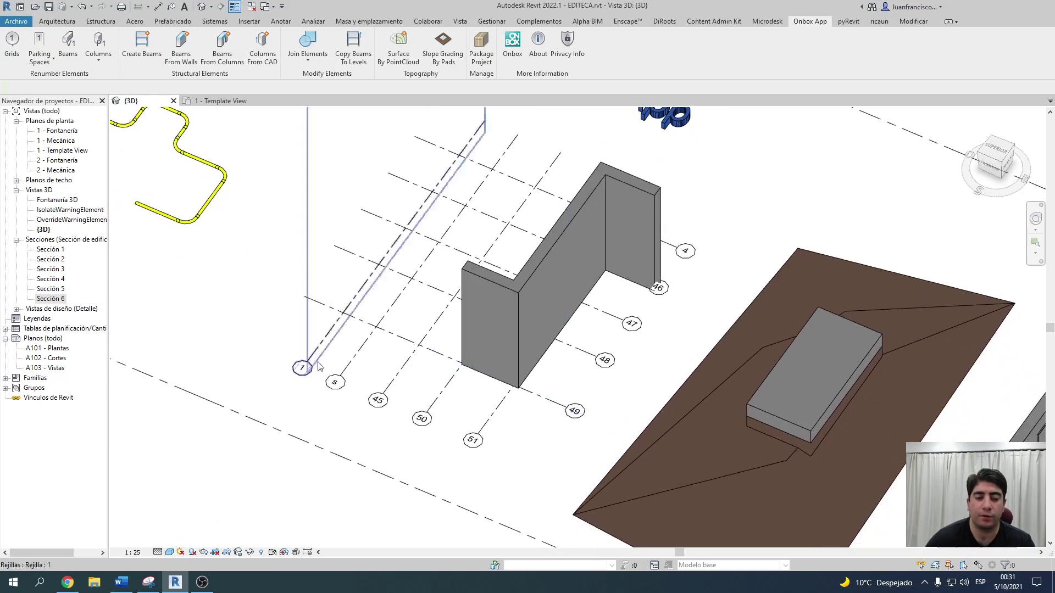
scroll(340, 330, up, 2)
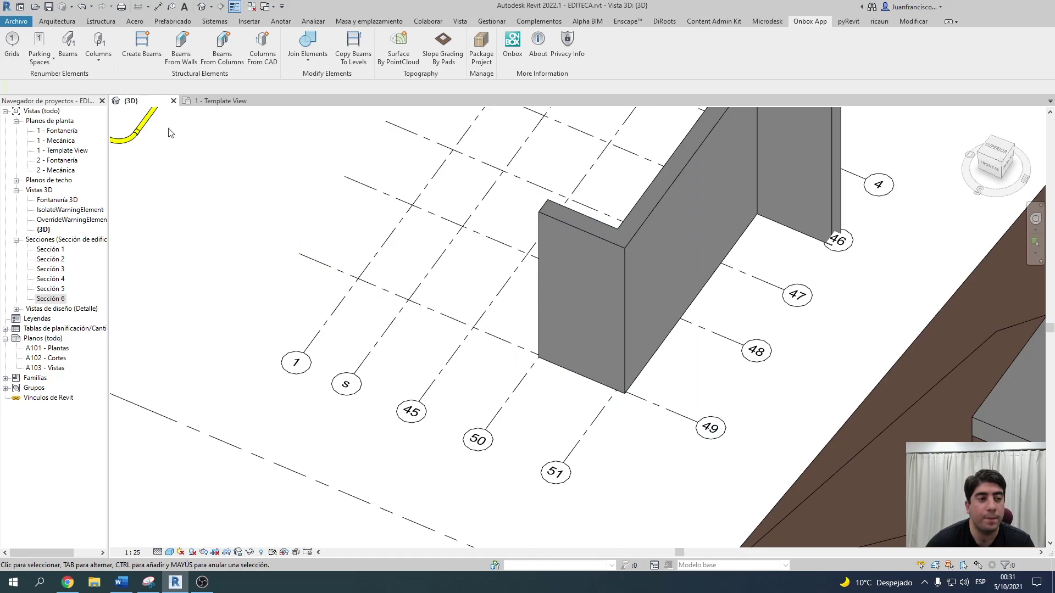
Step: Rename grids with Onbox Grids: vertical as numbers 1–5, horizontal as letters A–E
click(12, 44)
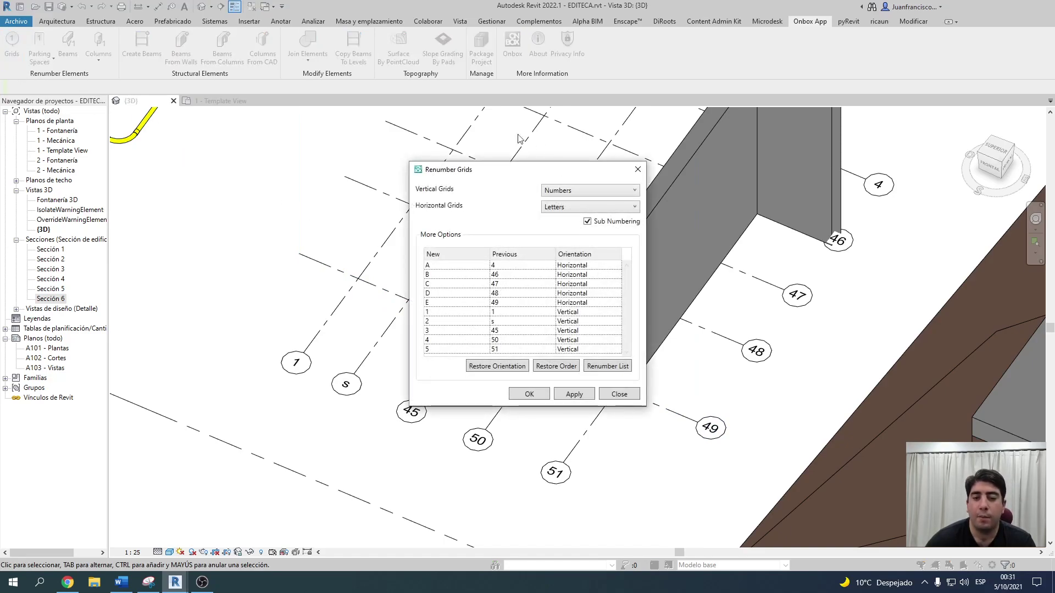
click(572, 399)
click(538, 395)
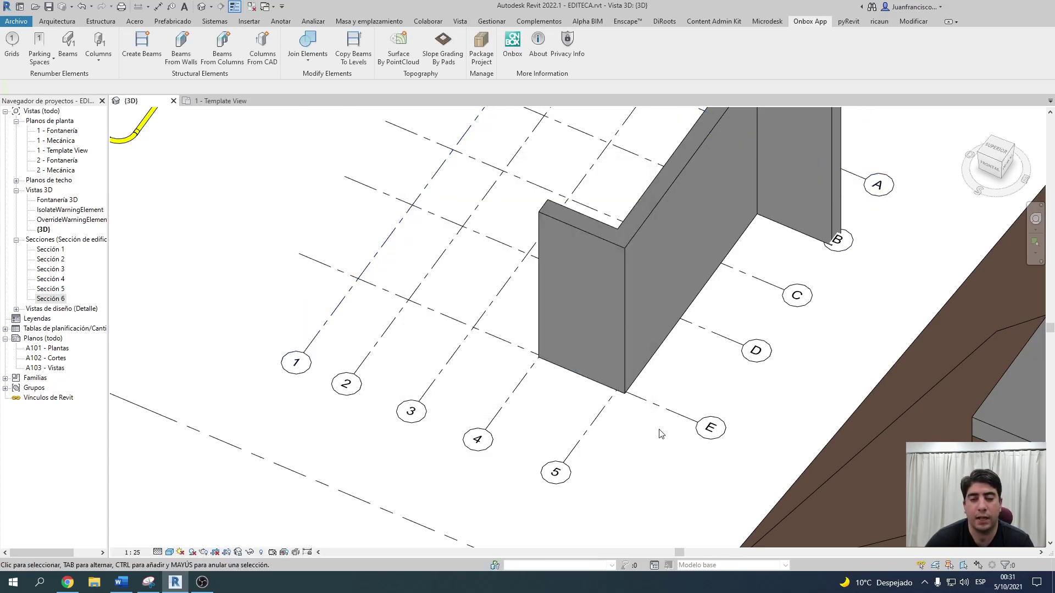
scroll(661, 434, down, 2)
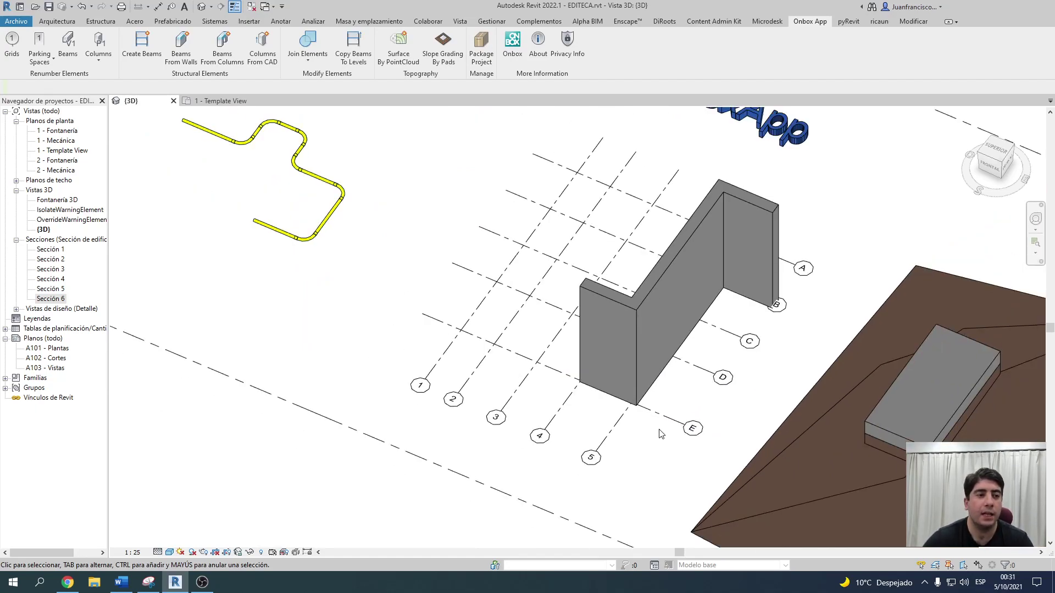
middle_drag(588, 361, 502, 348)
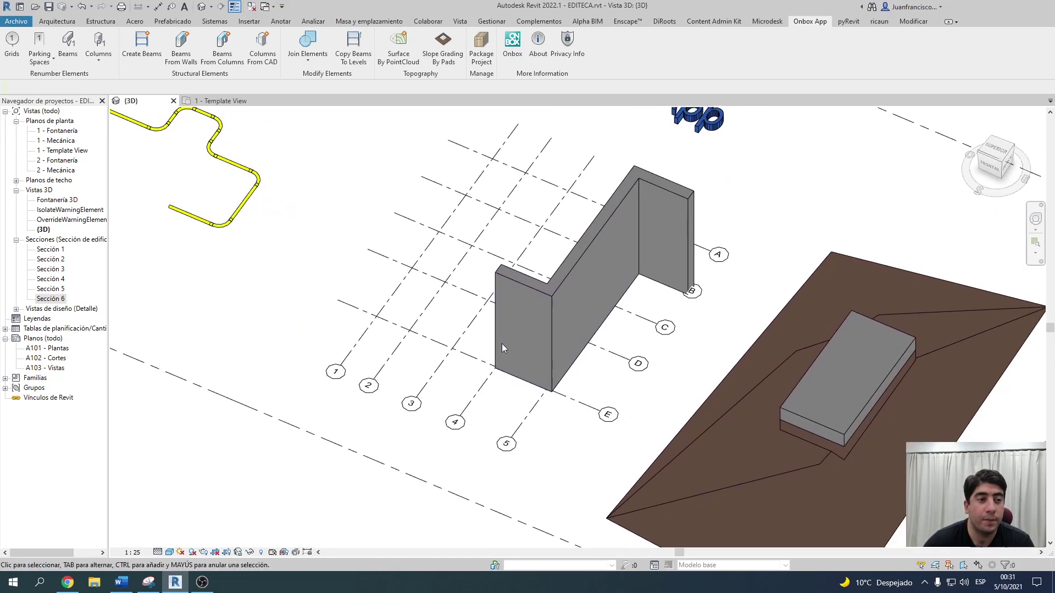
scroll(572, 306, up, 2)
scroll(685, 266, up, 1)
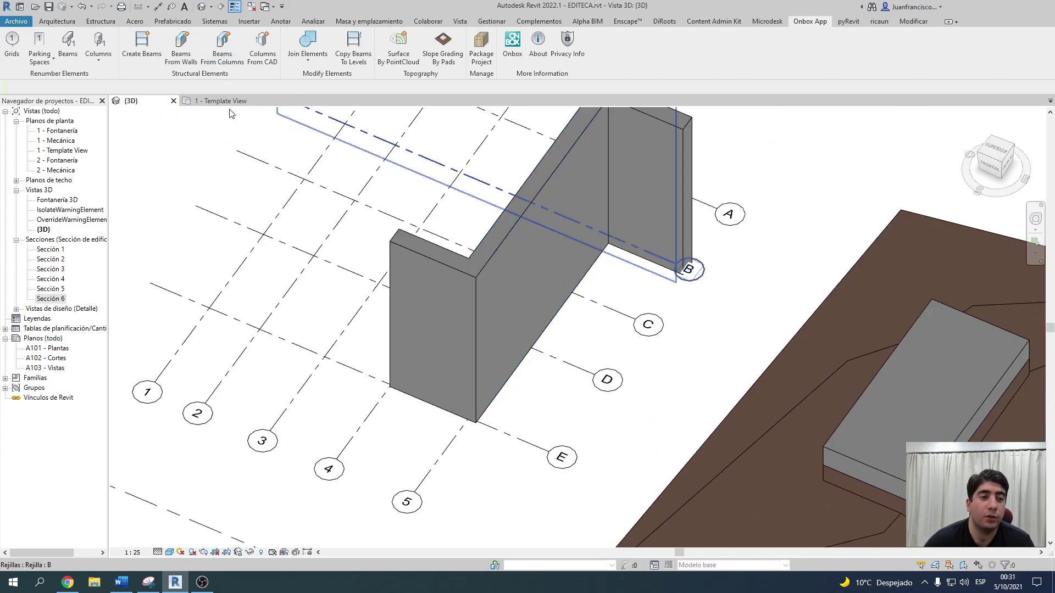
Step: Create a 60-high Hormigón-Viga rectangular upper beam on the L-shaped wall with Beams From Walls
click(181, 60)
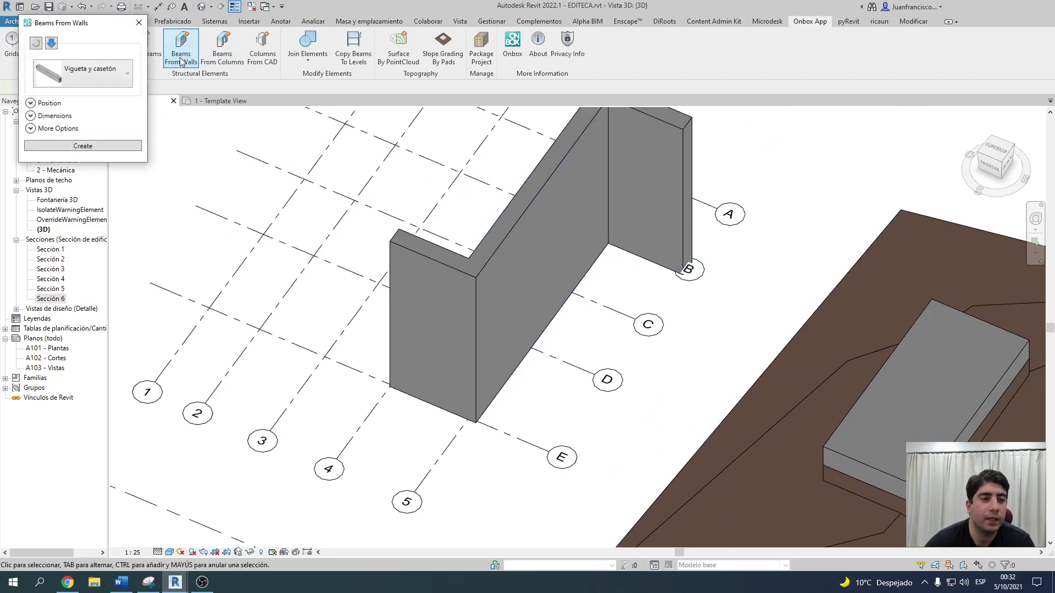
click(78, 83)
click(82, 140)
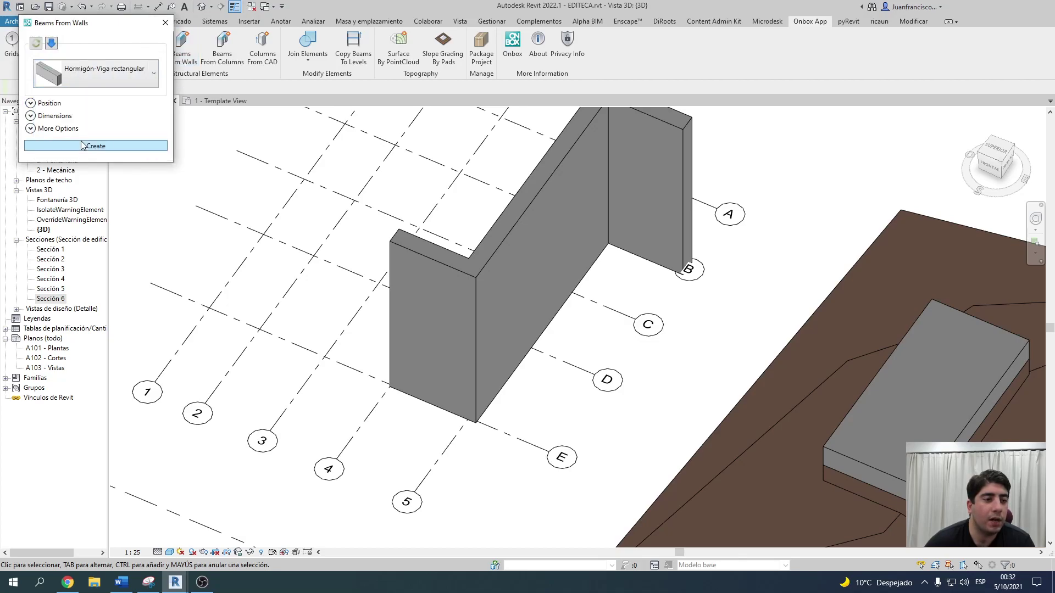
click(31, 103)
click(31, 146)
click(31, 207)
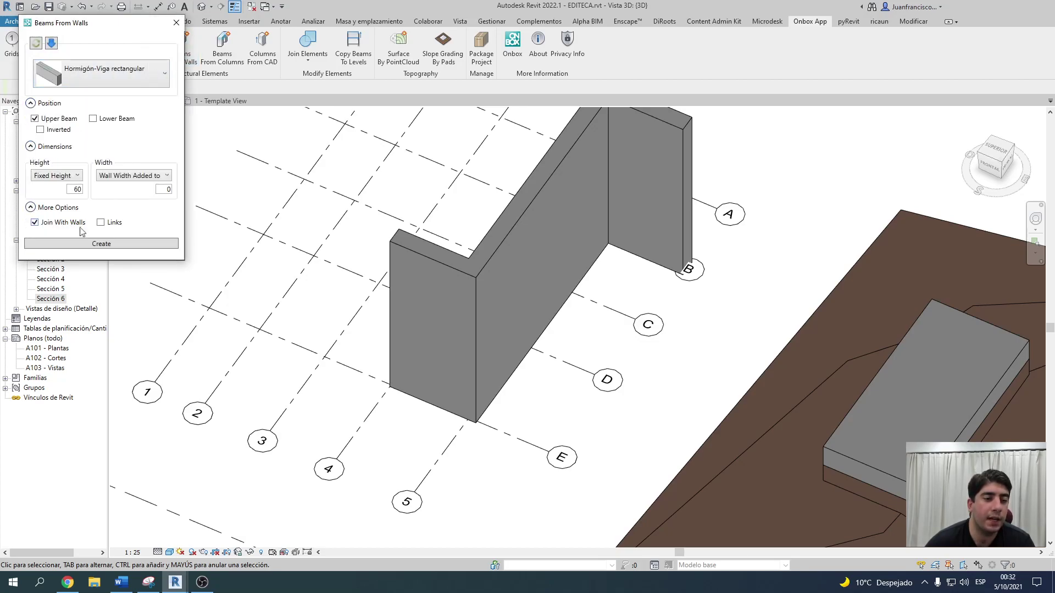
click(110, 244)
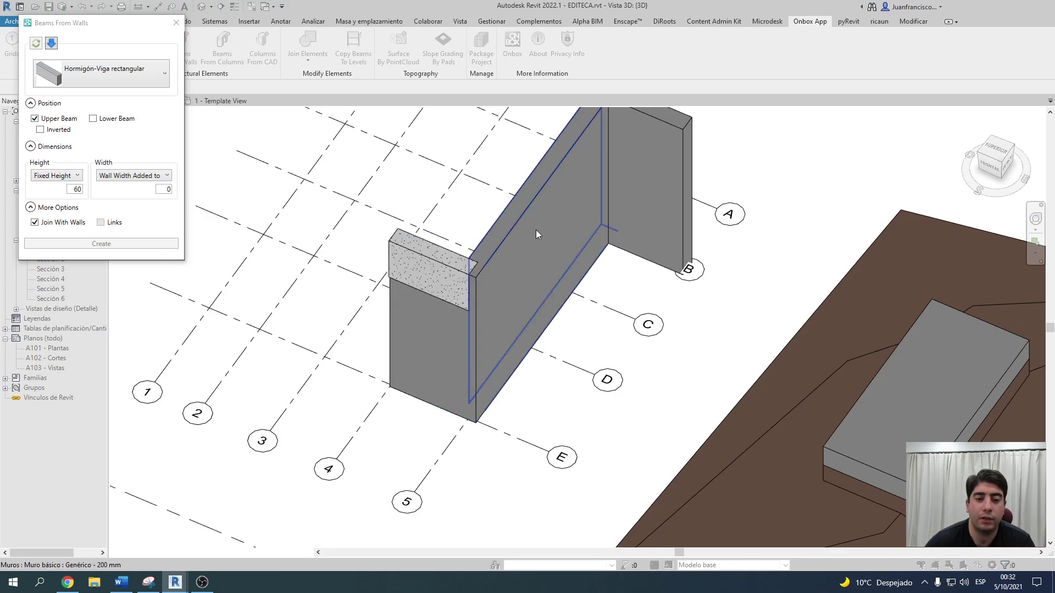
middle_drag(536, 237, 522, 264)
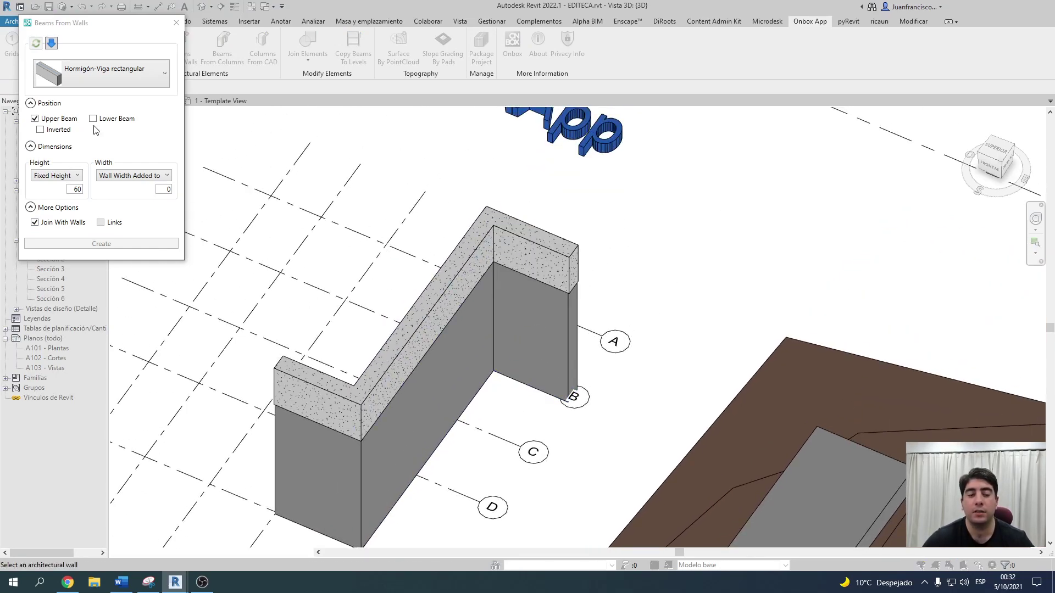
click(174, 27)
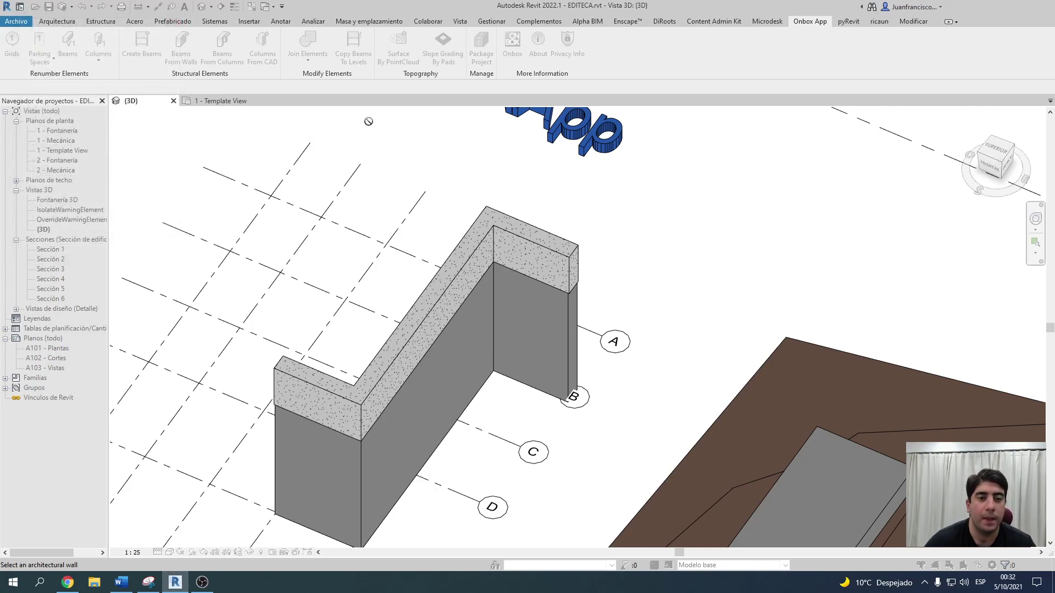
scroll(369, 122, down, 3)
middle_drag(504, 248, 457, 183)
scroll(494, 194, up, 2)
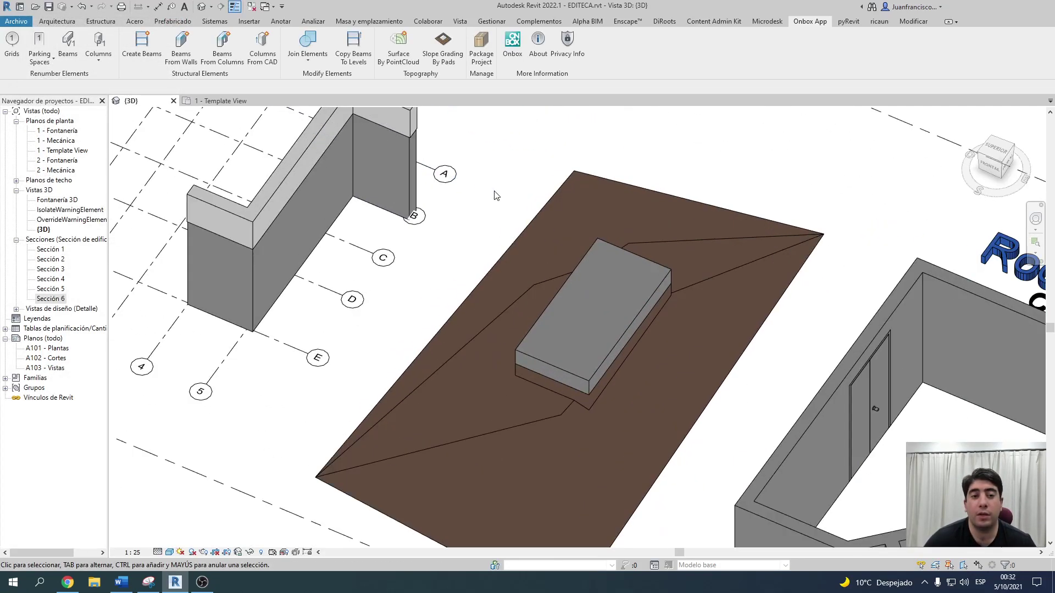
Step: Grade the terrain with slopes around the rectangular building pad using the slope-grading-by-pads tool
click(548, 361)
shift+middle_drag(561, 360, 522, 196)
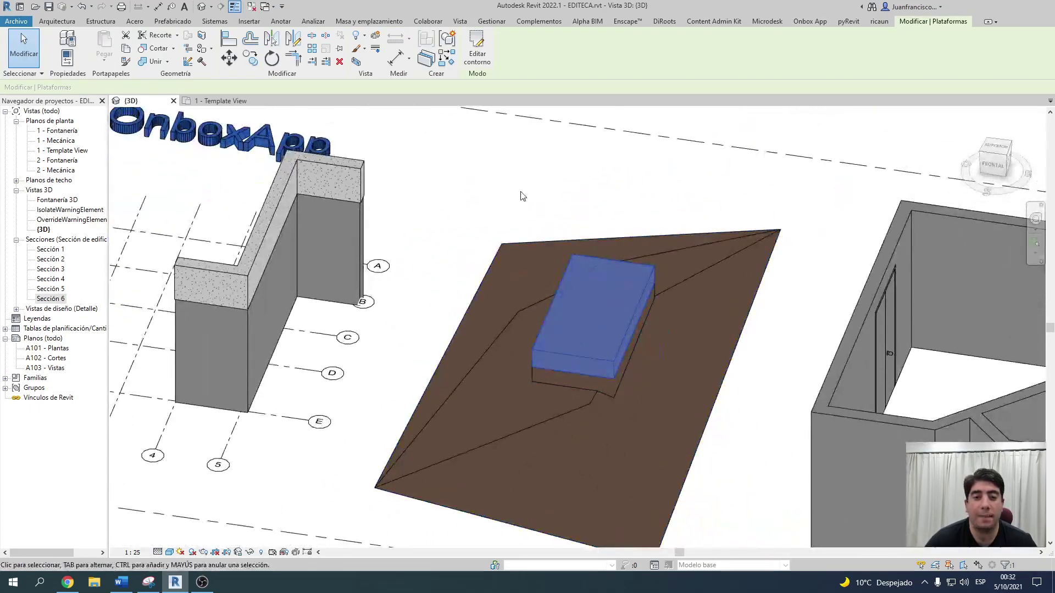
click(522, 196)
mouse_move(509, 367)
shift+middle_down()
mouse_move(627, 344)
mouse_move(605, 306)
mouse_move(386, 208)
shift+middle_up()
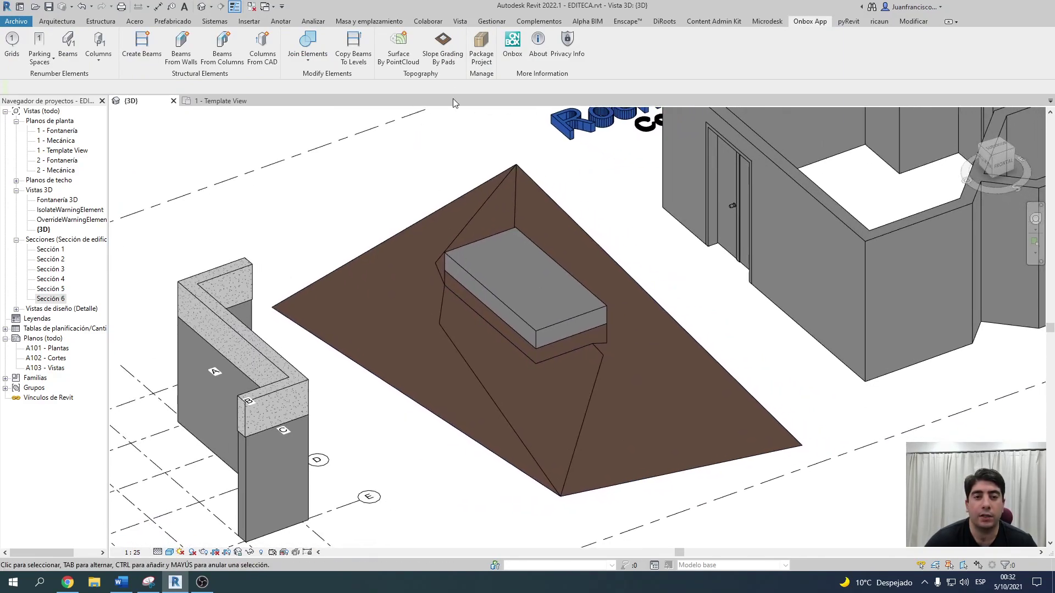
click(443, 48)
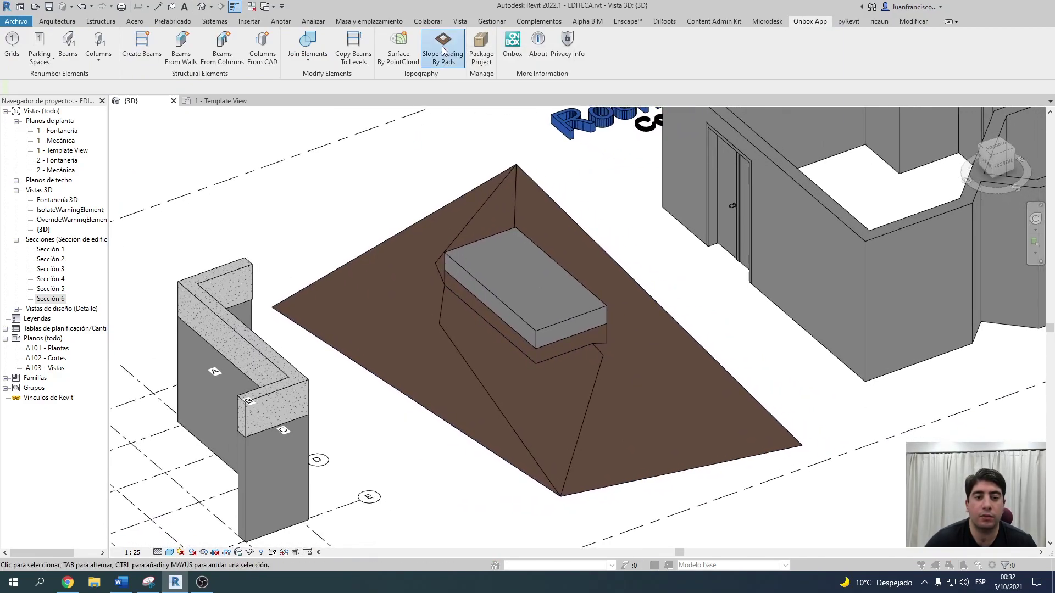
drag(541, 242, 351, 206)
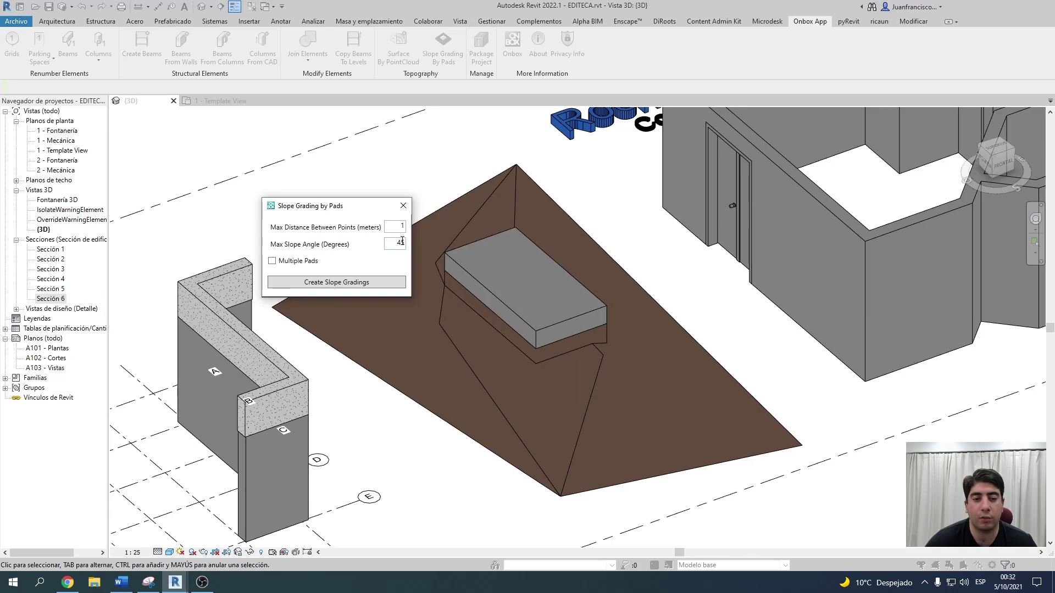
click(345, 285)
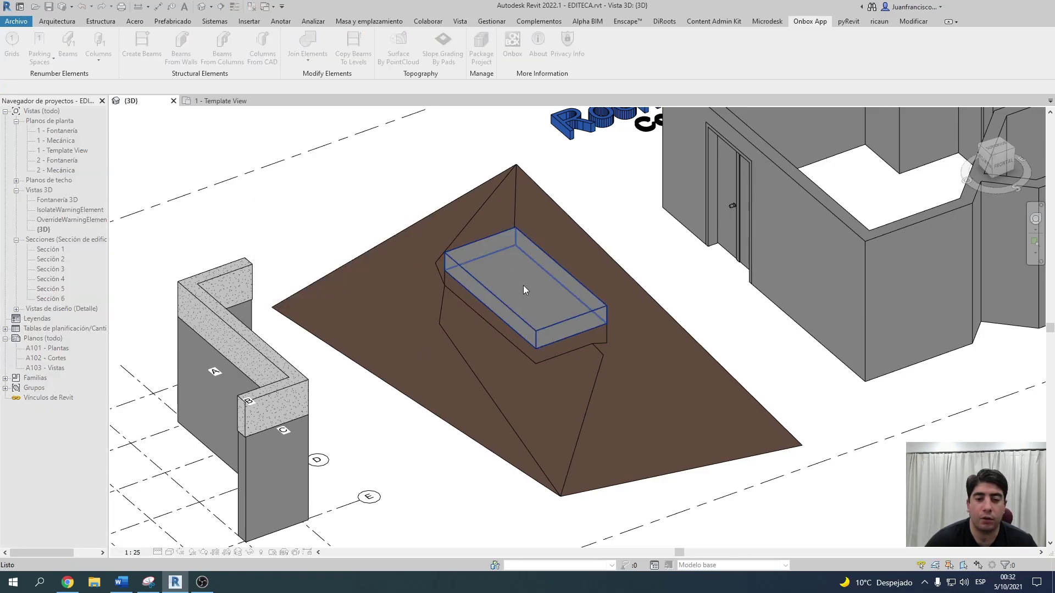
click(523, 285)
mouse_move(494, 469)
shift+middle_down()
mouse_move(336, 339)
mouse_move(653, 353)
shift+middle_up()
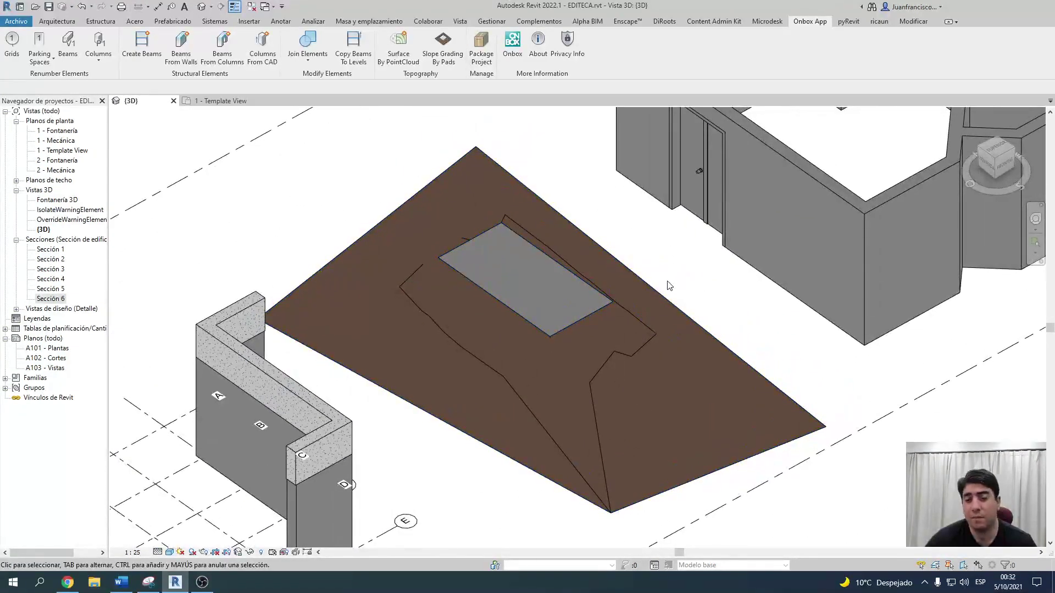
shift+middle_drag(669, 285, 514, 330)
shift+middle_drag(612, 361, 495, 346)
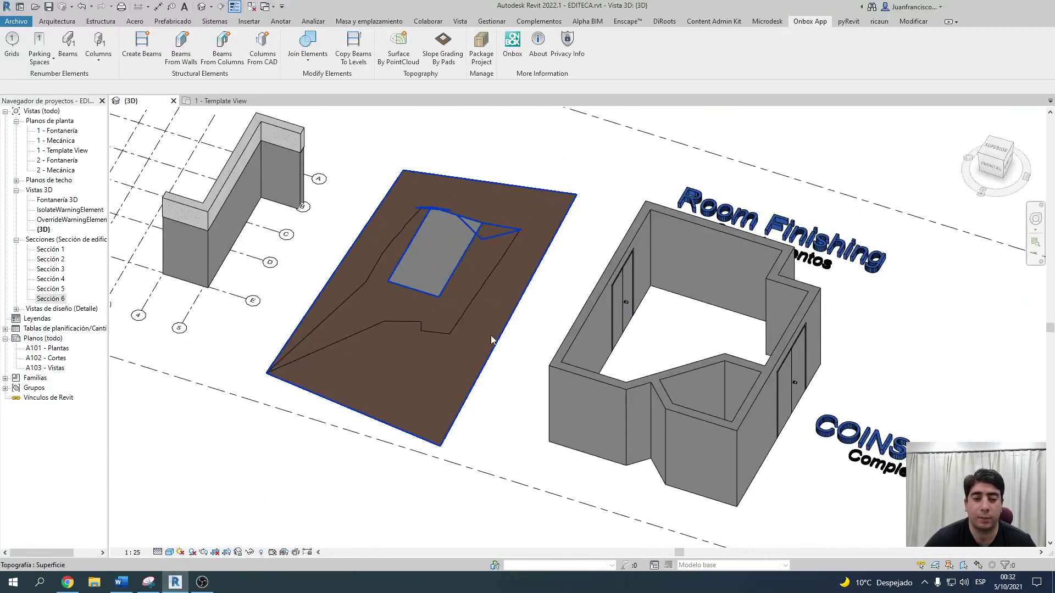
Step: Select the toposurface and enter Editar superficie mode to show its points
click(493, 328)
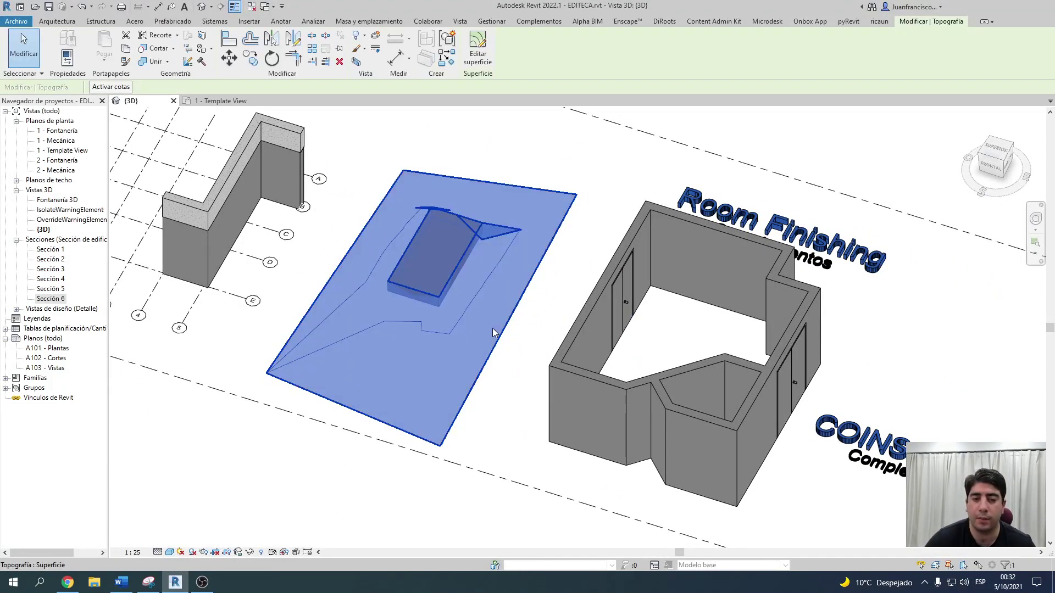
click(478, 52)
scroll(412, 275, up, 3)
scroll(356, 243, up, 2)
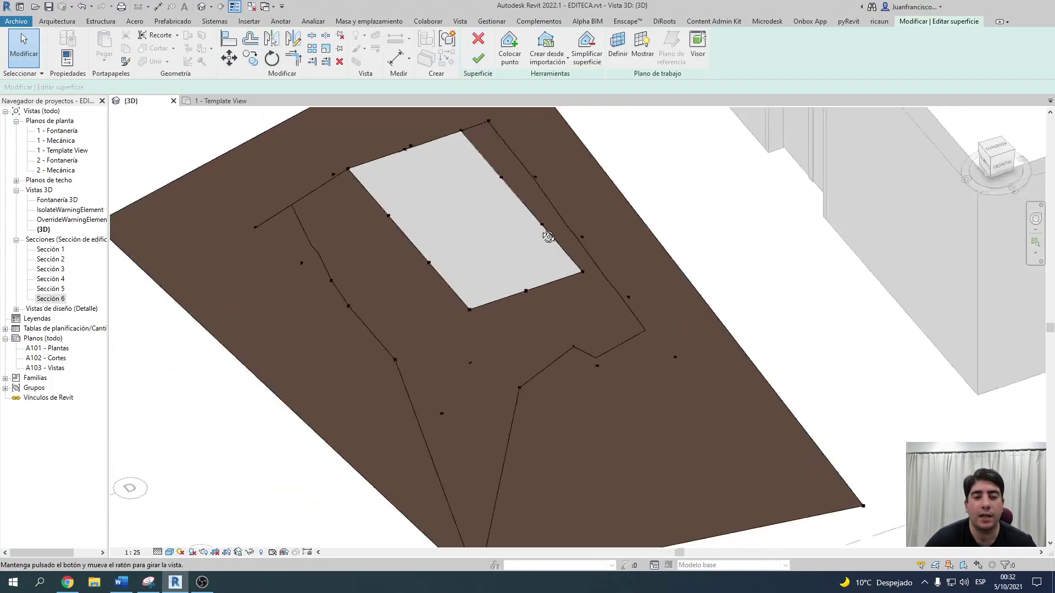
mouse_move(525, 275)
shift+middle_down()
mouse_move(488, 139)
mouse_move(414, 125)
mouse_move(431, 73)
shift+middle_up()
Step: Cancel the toposurface edit without keeping changes
click(477, 38)
scroll(483, 330, down, 3)
scroll(482, 360, down, 2)
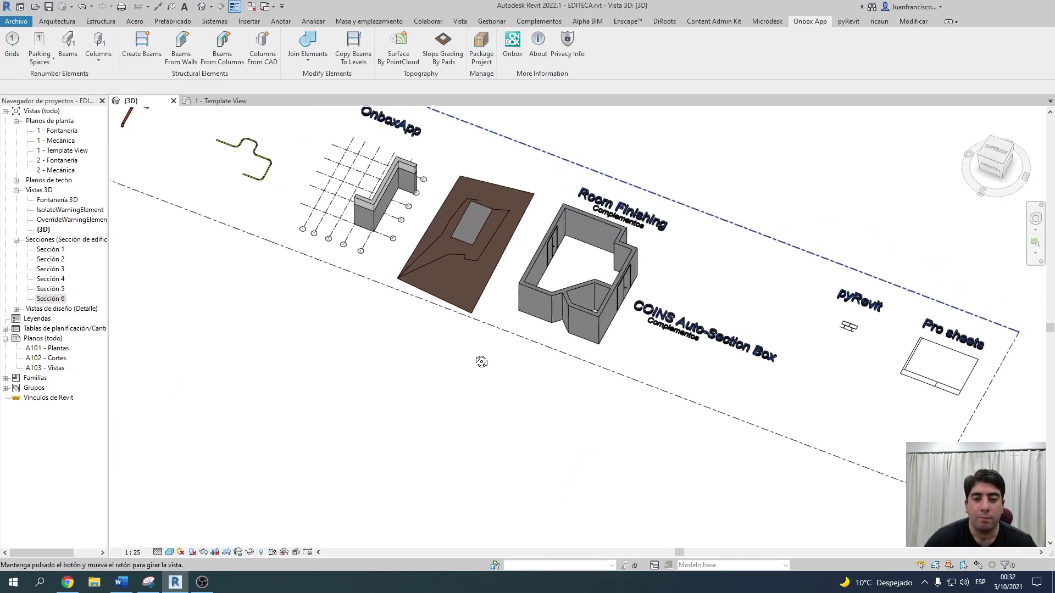
scroll(630, 269, up, 2)
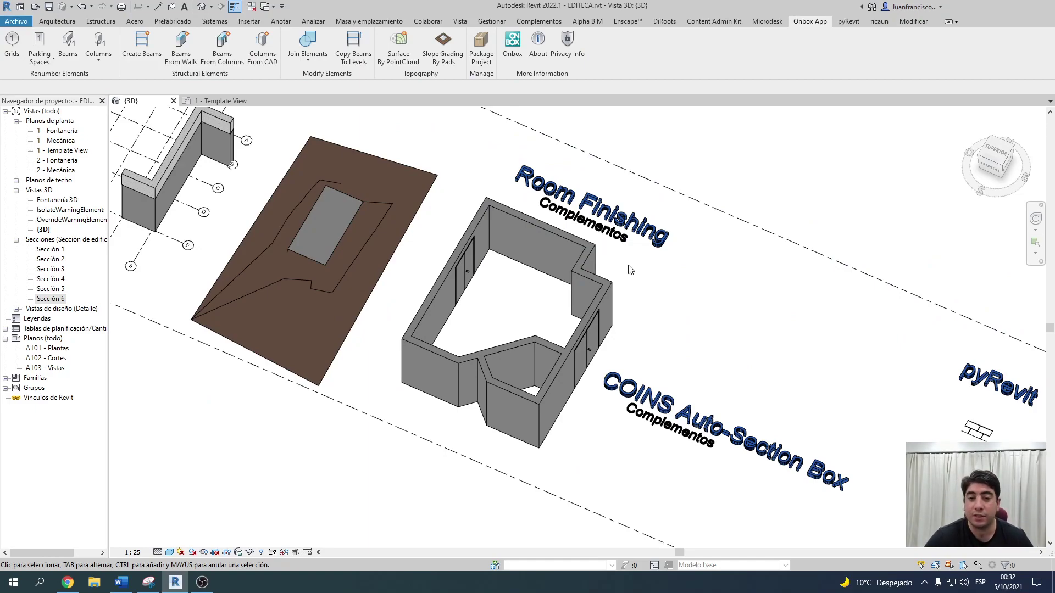
scroll(632, 269, up, 1)
scroll(632, 269, up, 1)
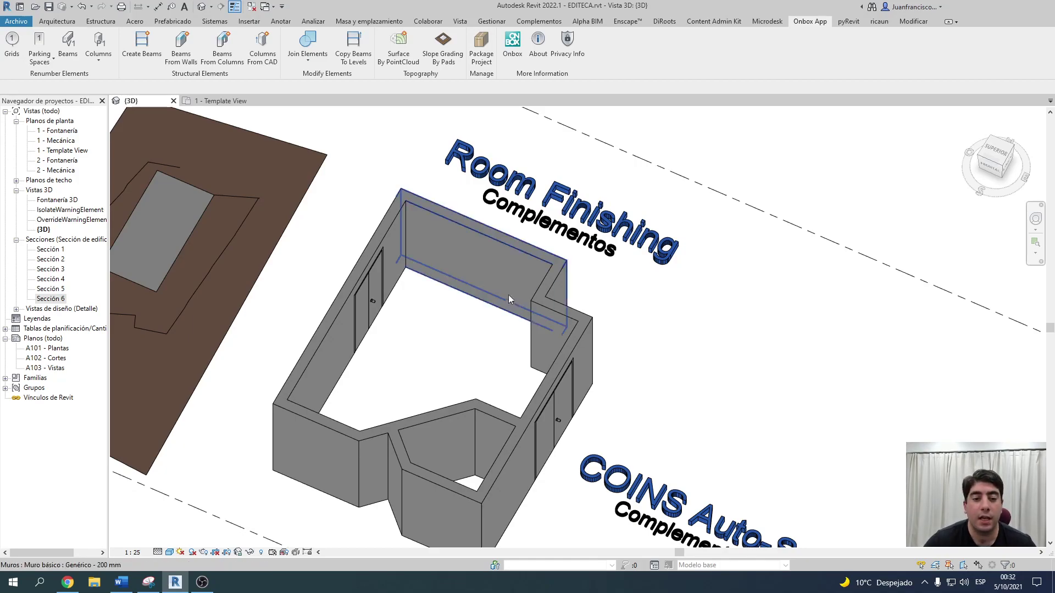
scroll(509, 295, down, 1)
Step: Open the 1 - Template View floor plan and show the Complementos add-in tools
double_click(64, 152)
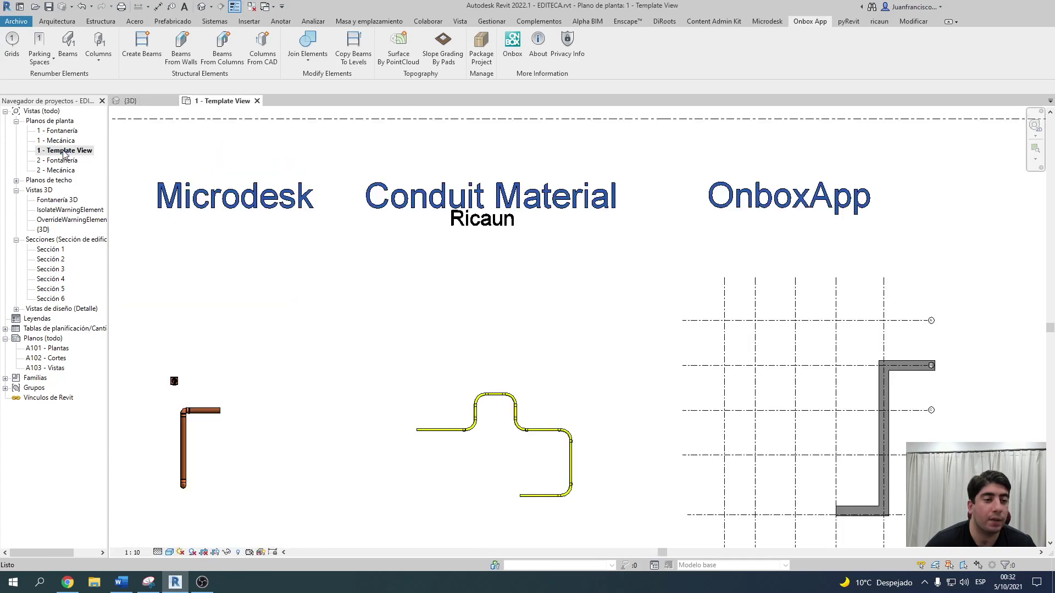
scroll(600, 306, down, 1)
scroll(600, 307, down, 2)
scroll(664, 327, up, 1)
scroll(664, 327, up, 2)
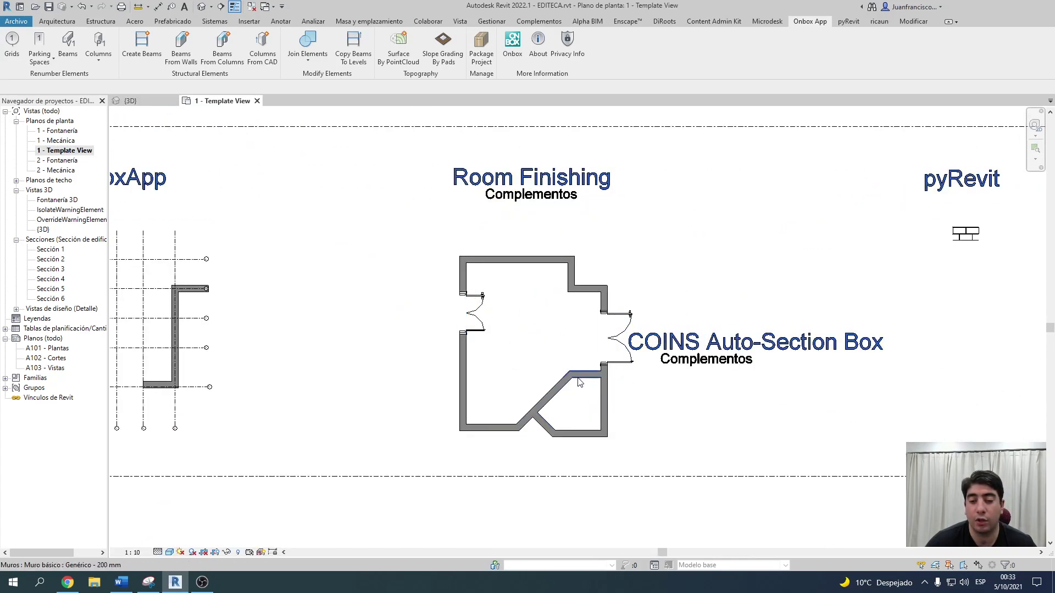
scroll(603, 367, up, 1)
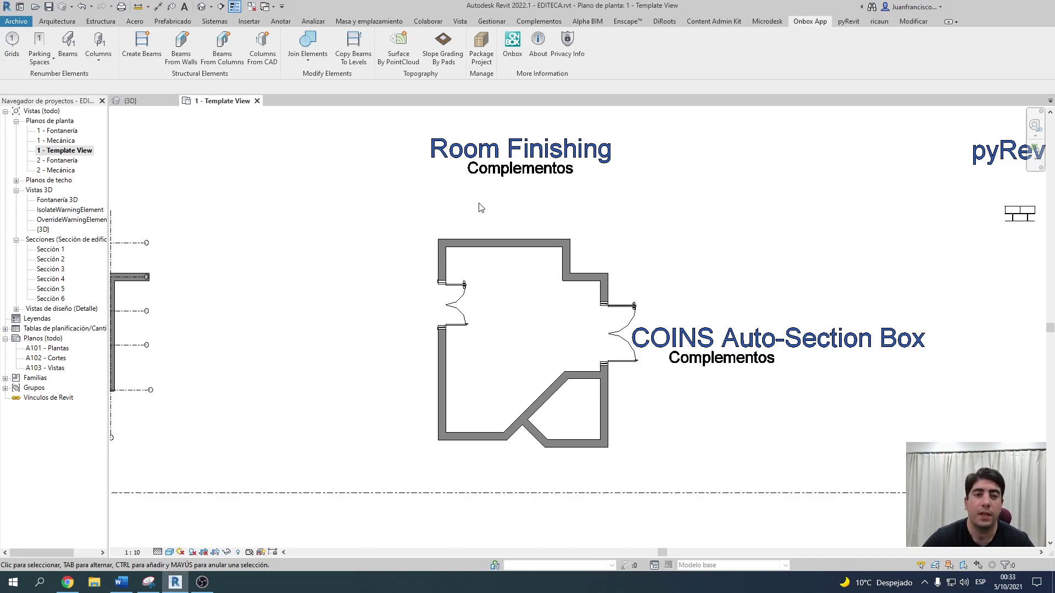
click(539, 22)
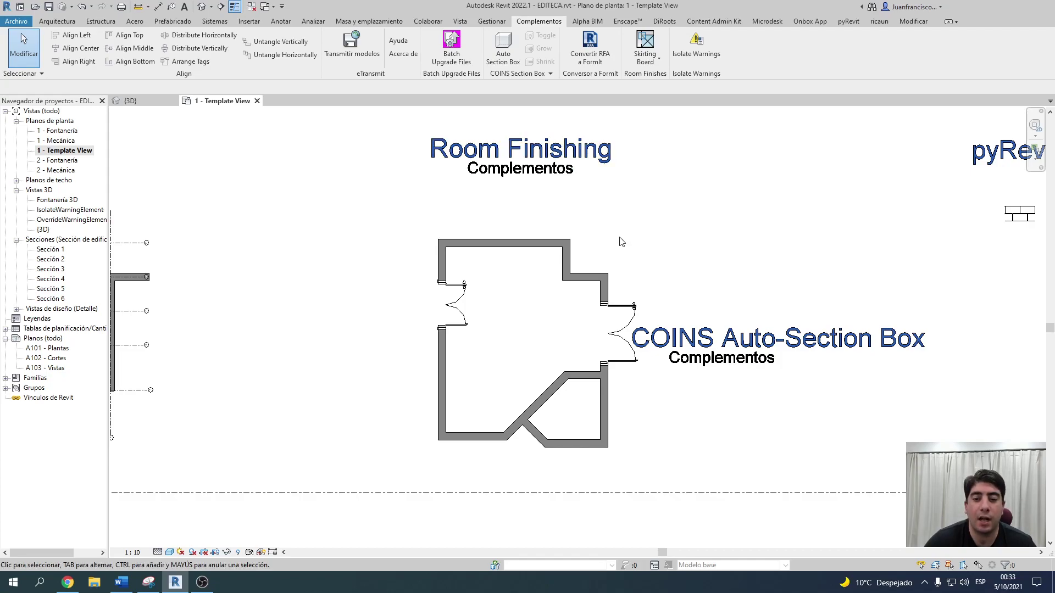
Step: Add 5cm-high Terminaciones skirting boards to all rooms with Complementos Skirting Board
middle_drag(621, 242, 608, 243)
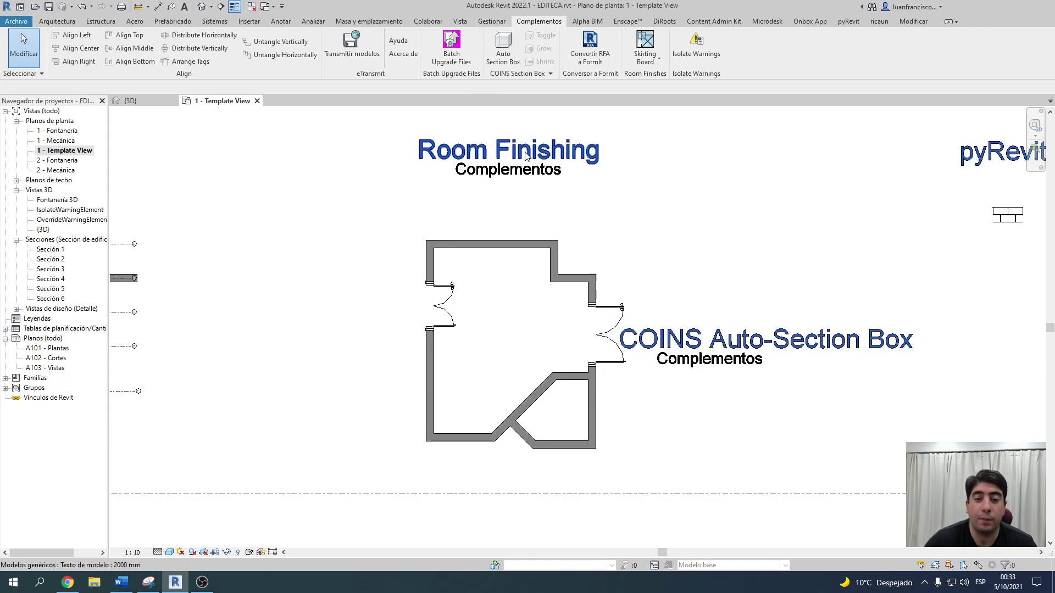
click(641, 61)
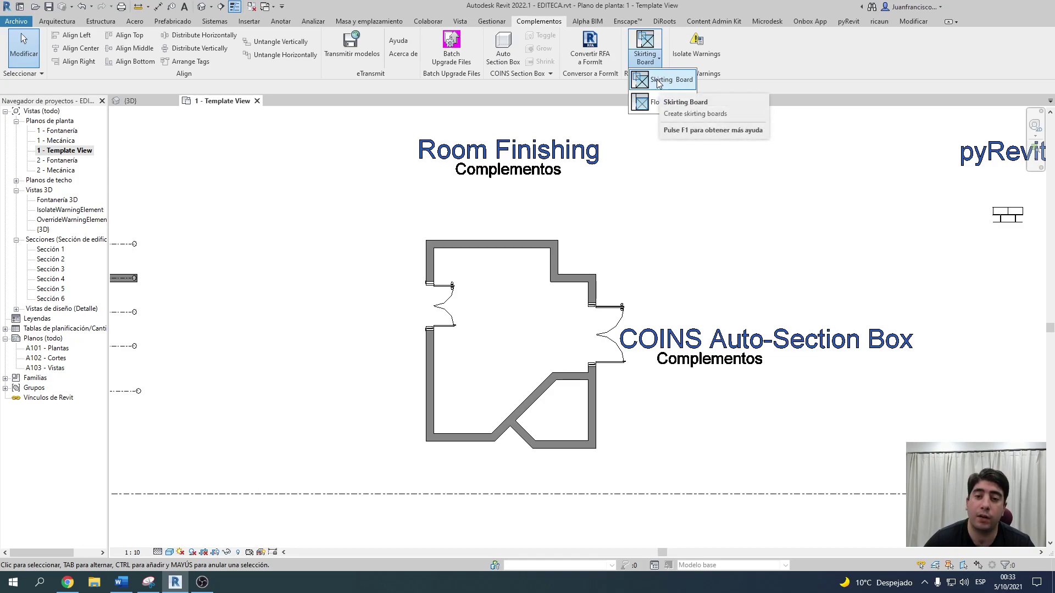
click(658, 80)
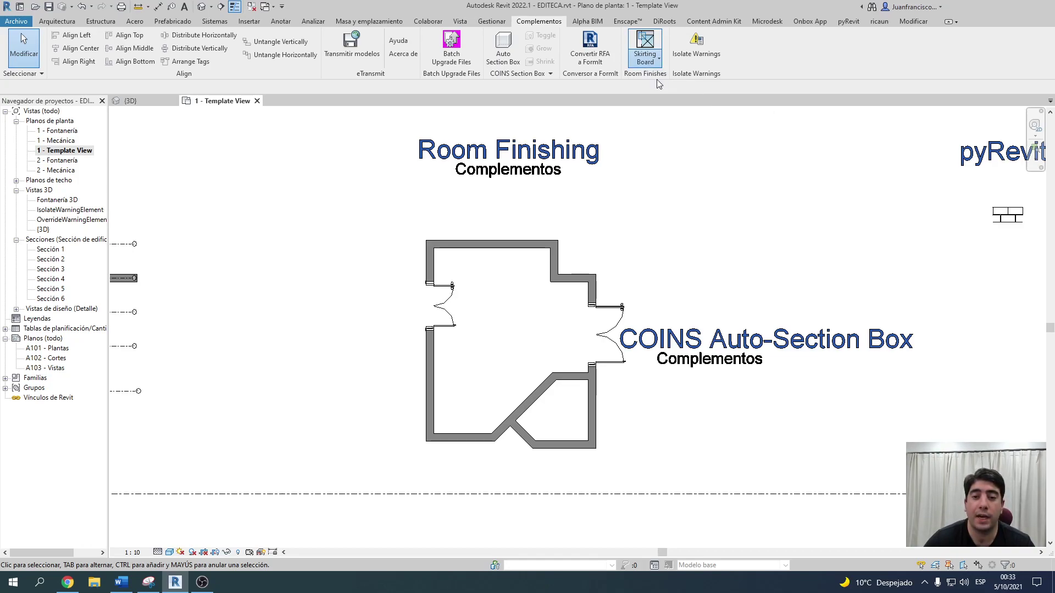
click(87, 205)
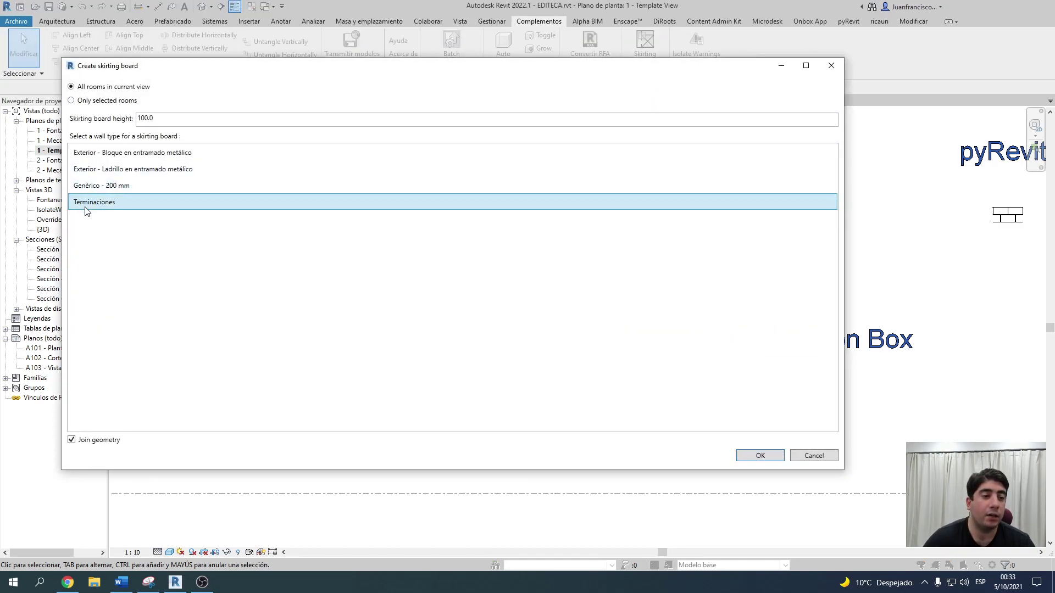
double_click(157, 117)
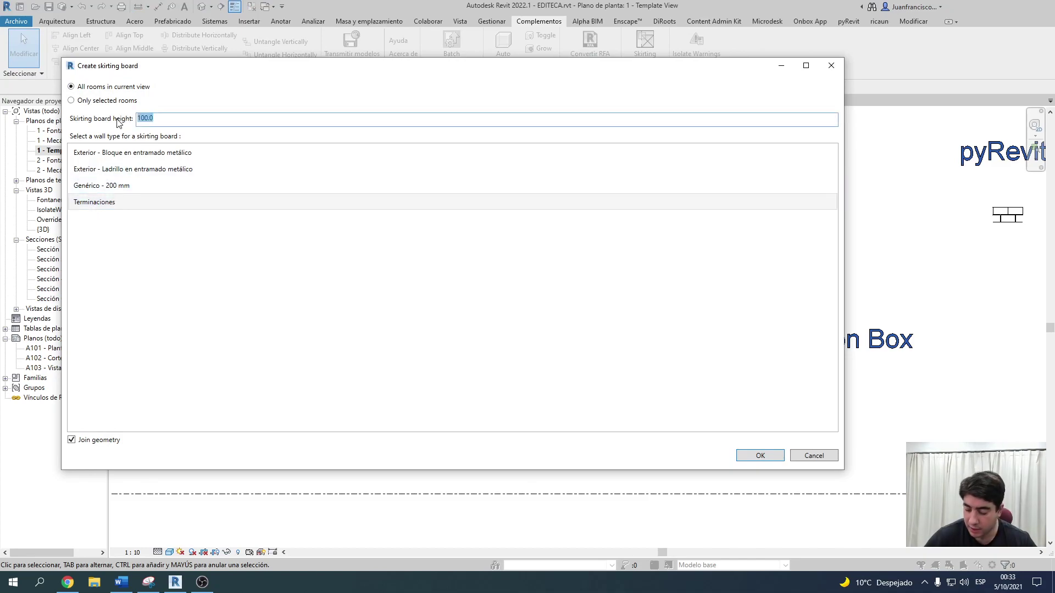
text(5cm)
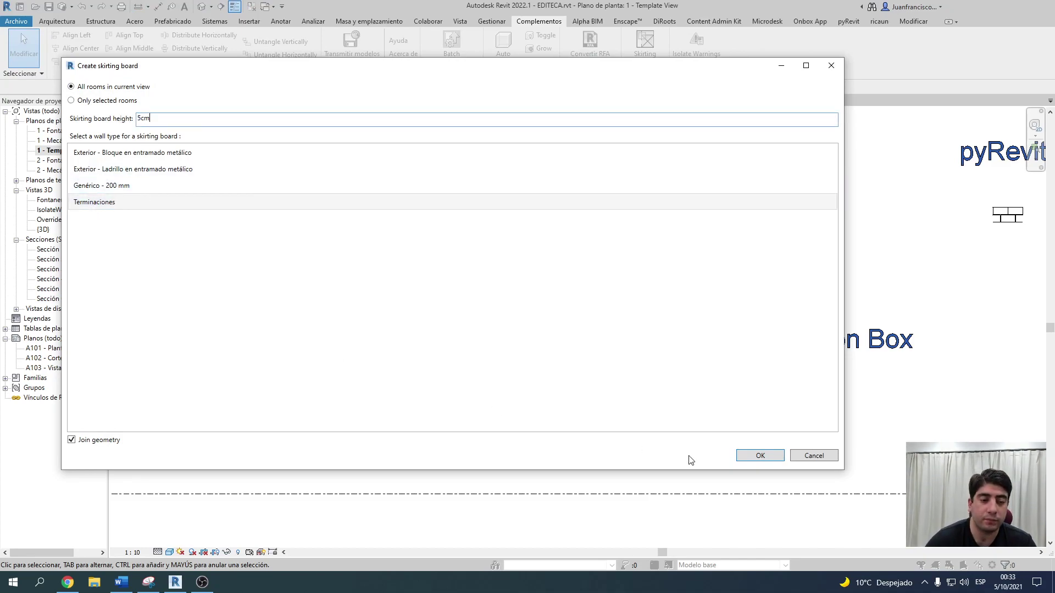
click(745, 463)
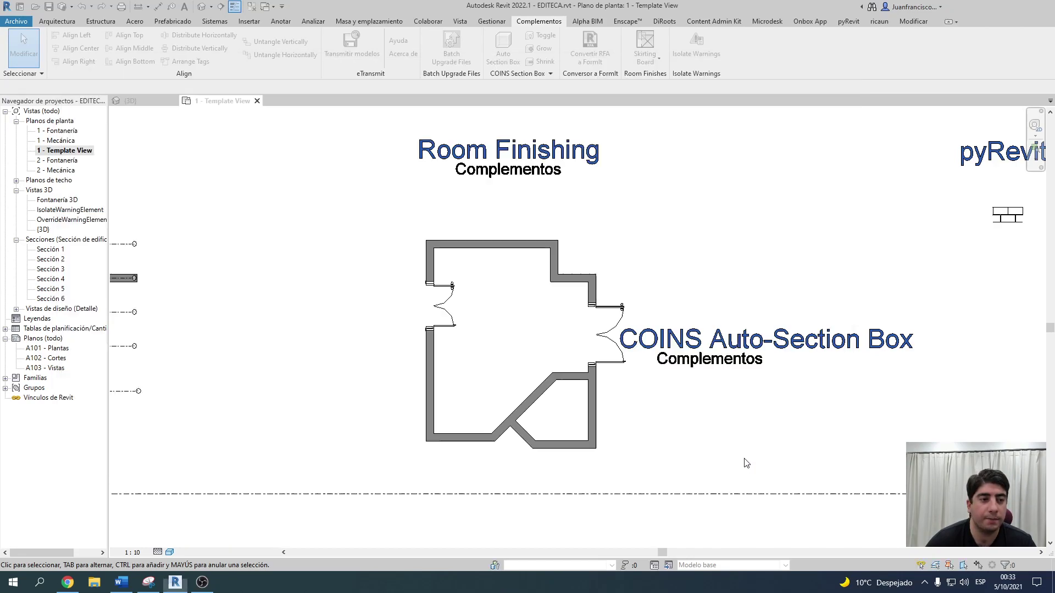
Step: Switch to the {3D} view and select one of the new skirting walls
scroll(470, 254, up, 3)
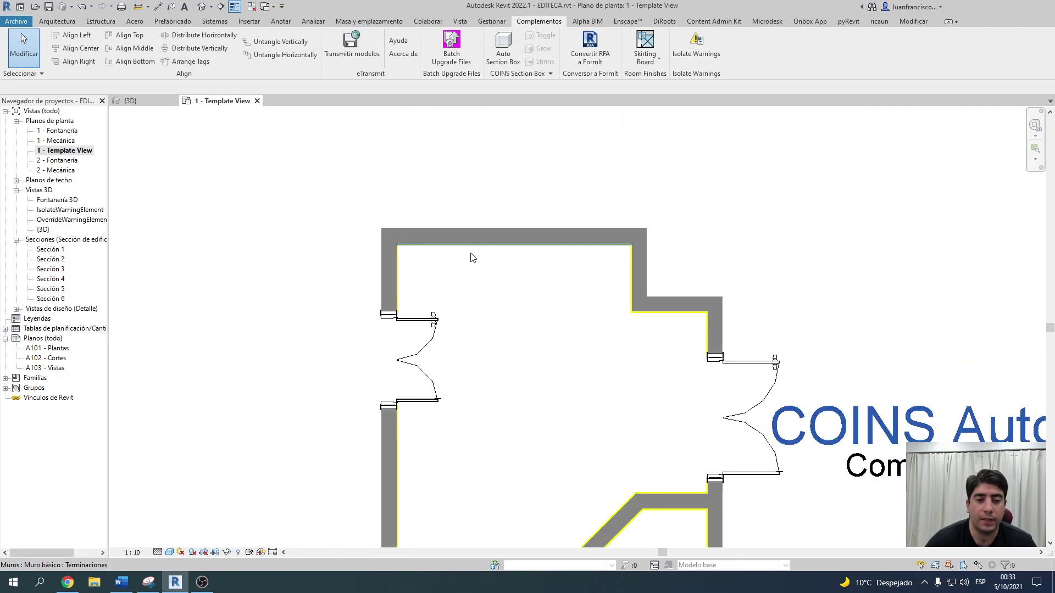
scroll(424, 252, up, 4)
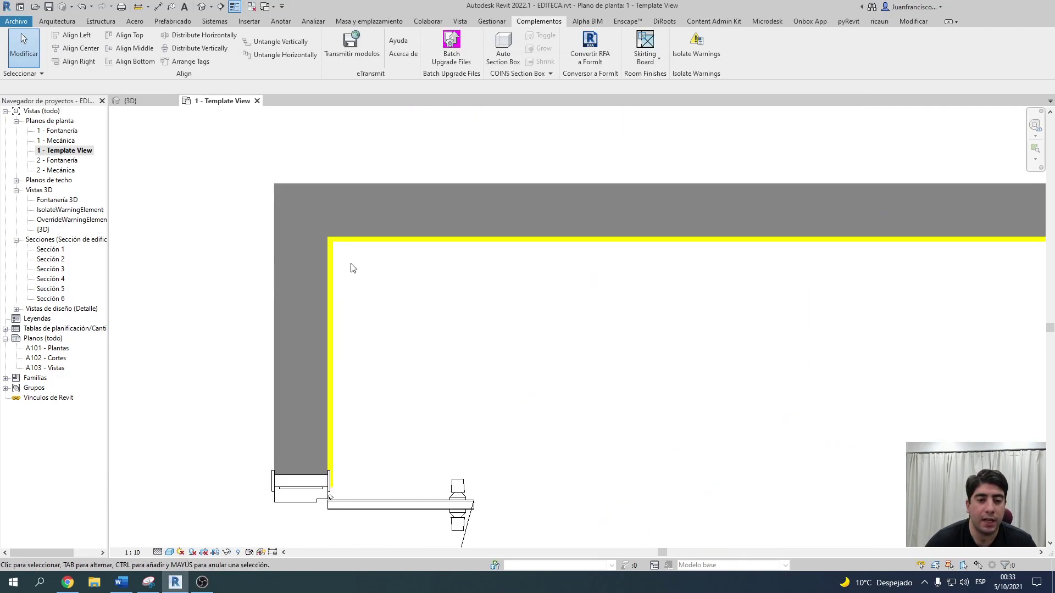
click(203, 6)
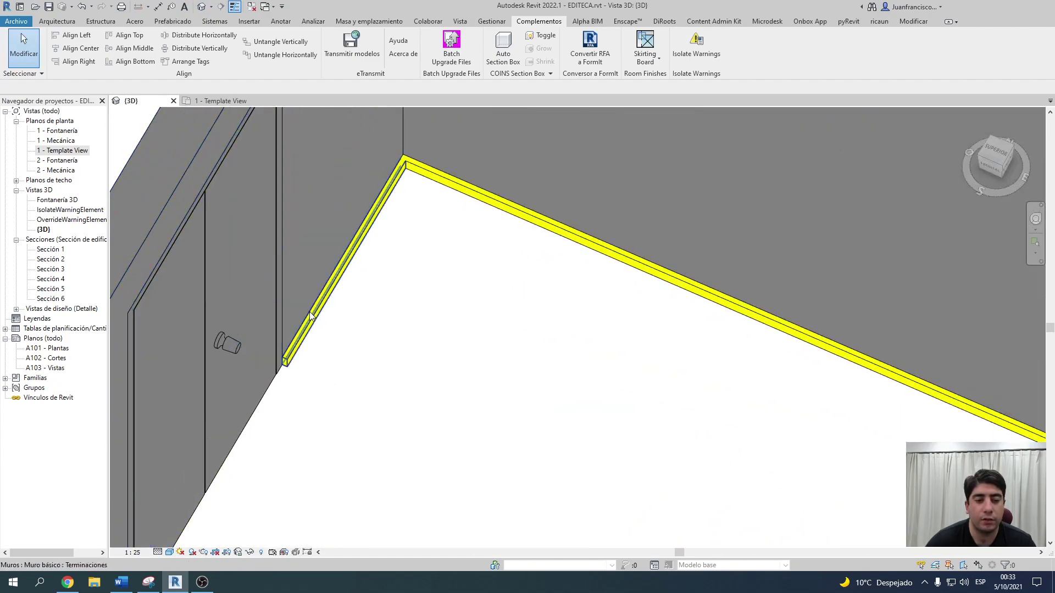
click(336, 265)
Step: Orbit, zoom and pan around the room to inspect the yellow skirting along its walls
scroll(460, 188, down, 2)
scroll(460, 188, down, 3)
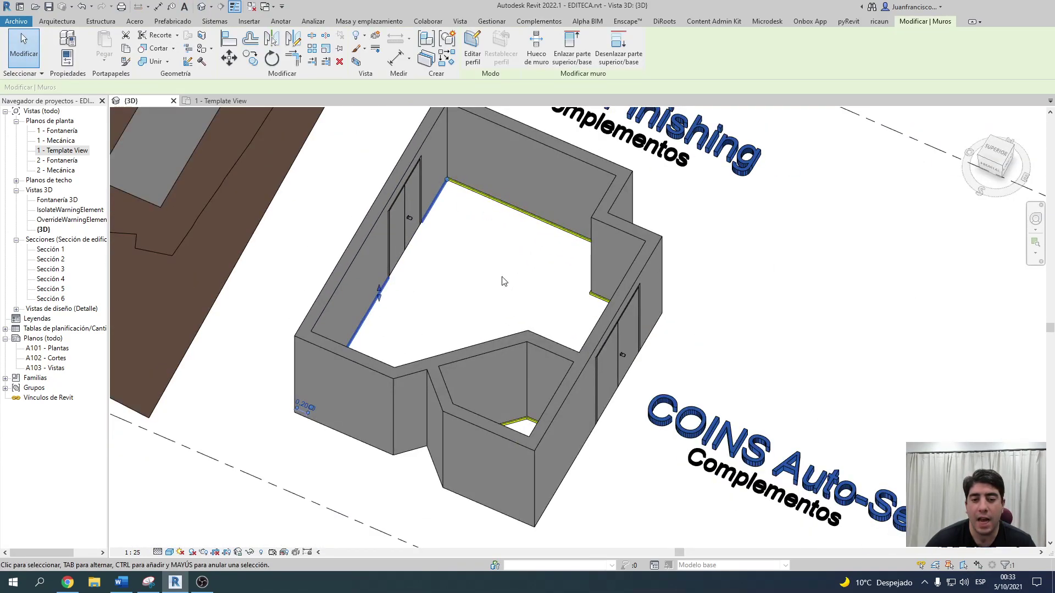
scroll(561, 313, up, 2)
scroll(599, 310, up, 2)
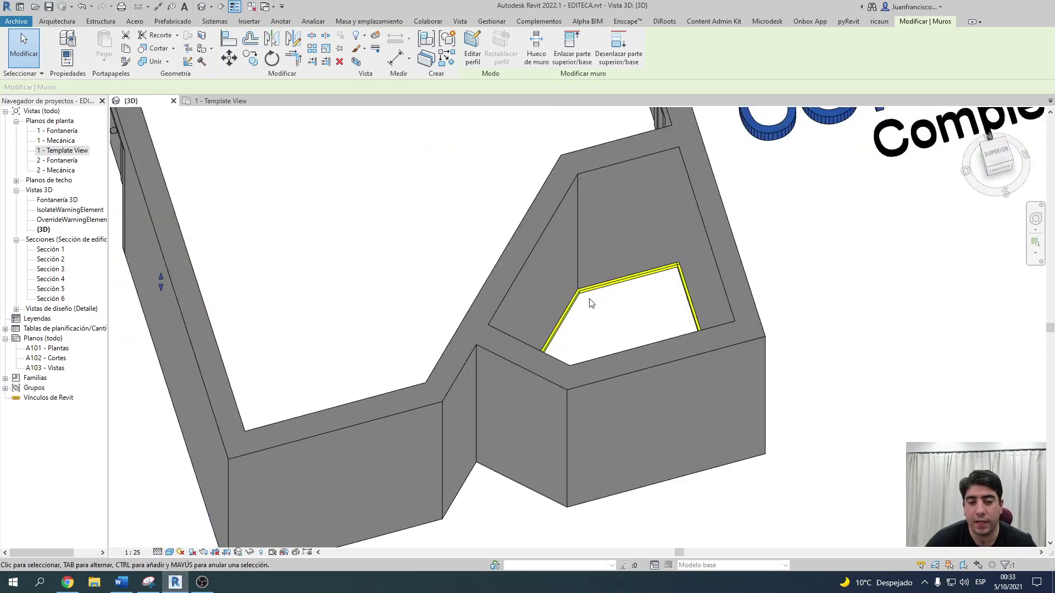
scroll(592, 302, up, 3)
mouse_move(608, 372)
shift+middle_down()
mouse_move(744, 328)
mouse_move(777, 416)
mouse_move(314, 249)
shift+middle_up()
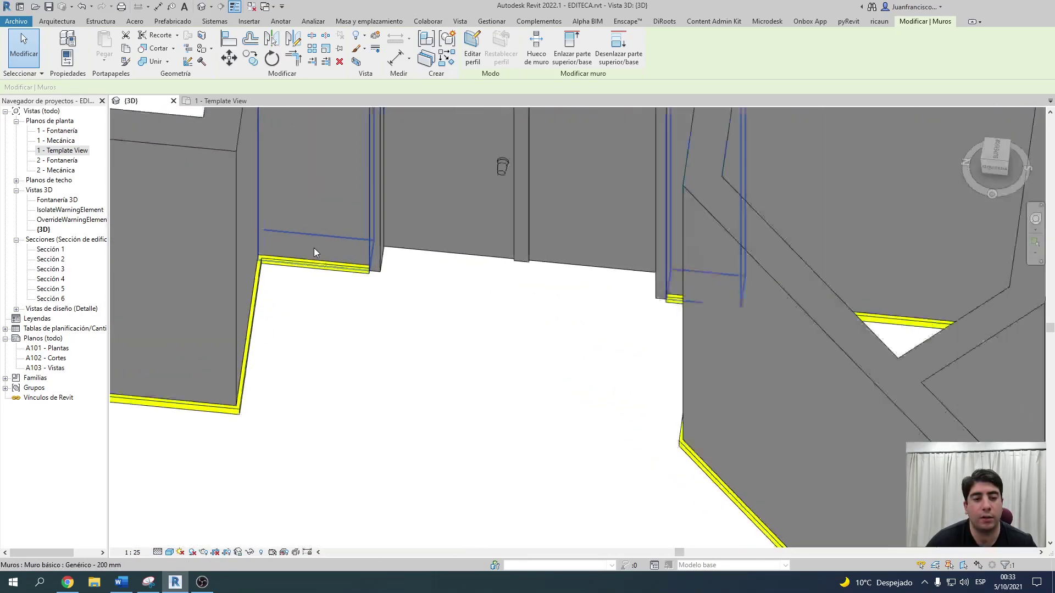
scroll(447, 308, down, 3)
shift+middle_drag(447, 308, 213, 276)
scroll(214, 276, down, 3)
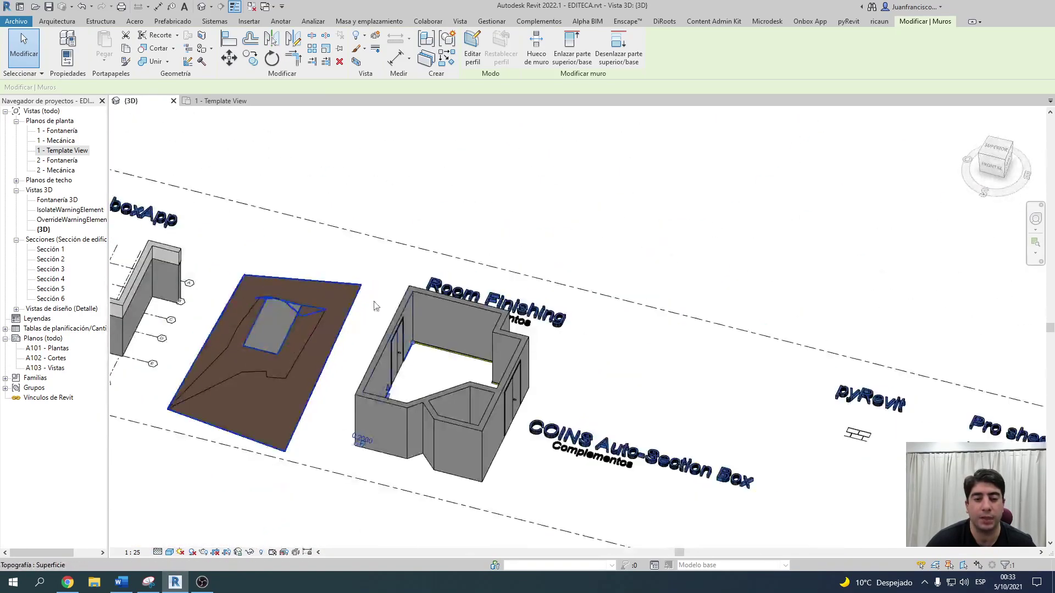
middle_drag(586, 337, 445, 278)
scroll(429, 315, up, 2)
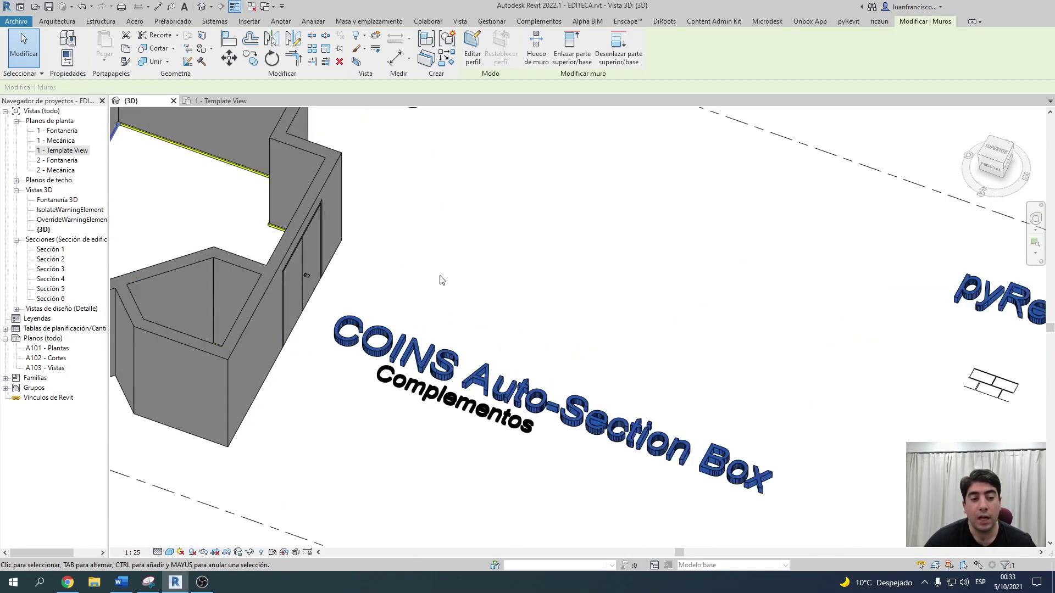
scroll(440, 278, up, 2)
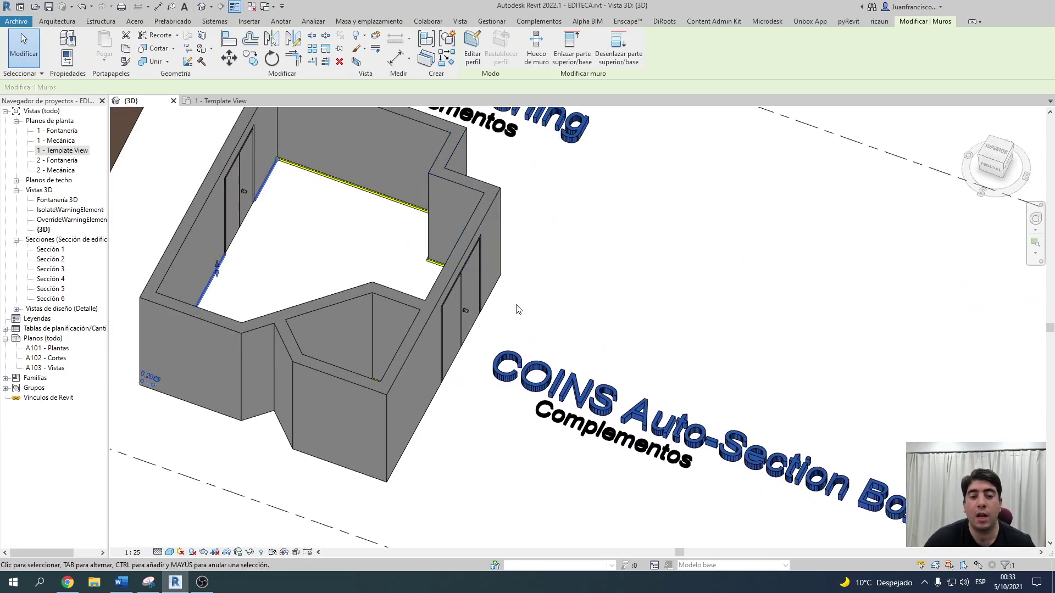
scroll(499, 298, down, 2)
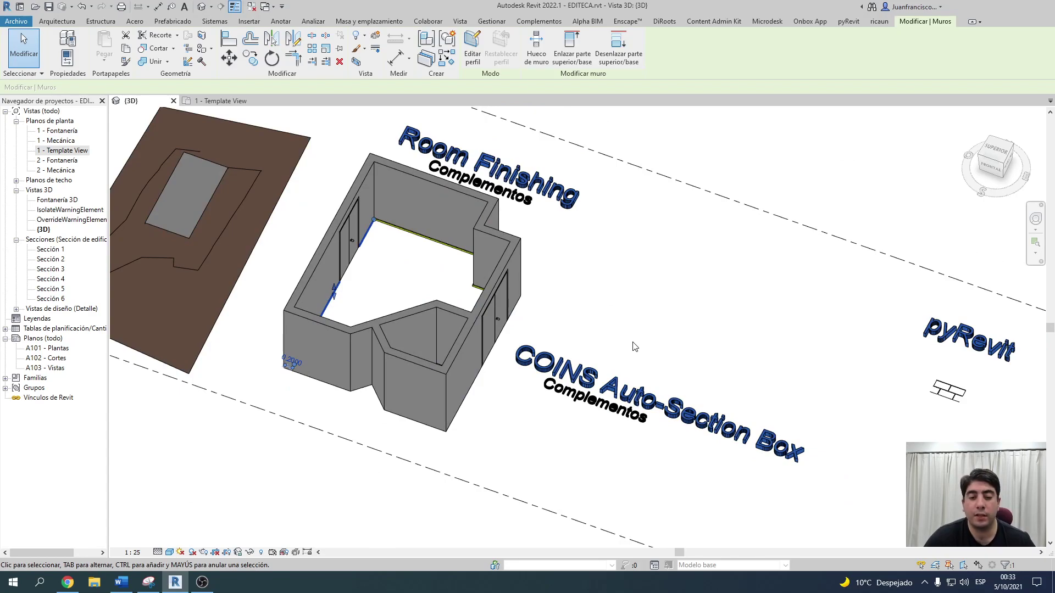
middle_drag(621, 301, 614, 277)
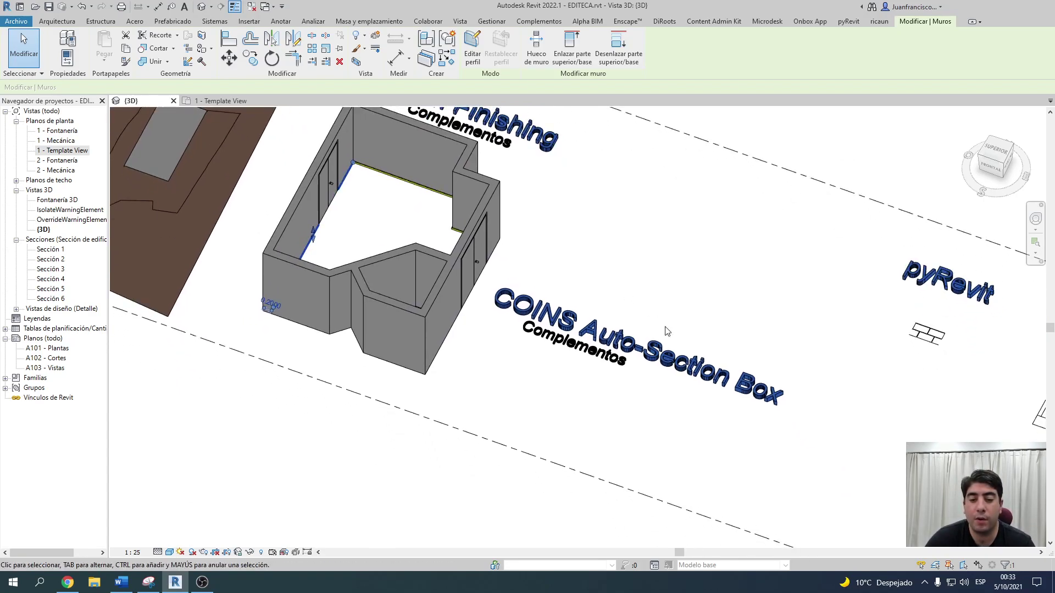
Step: Use COINS Auto-Section Box to box the selected double door into the Fontanería 3D view
click(530, 22)
drag(520, 74, 635, 237)
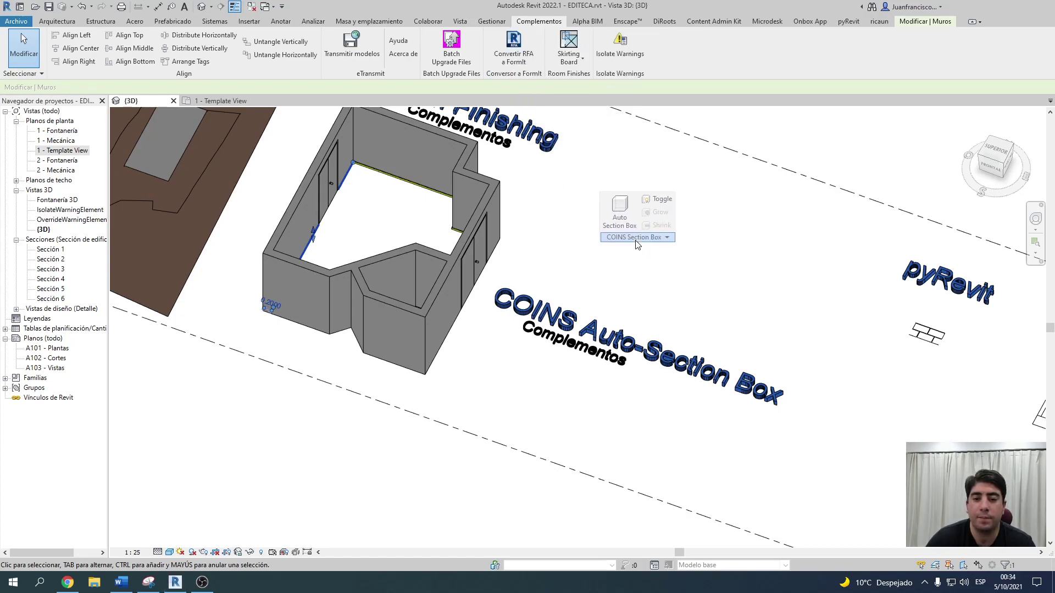
scroll(466, 257, up, 2)
scroll(466, 258, up, 1)
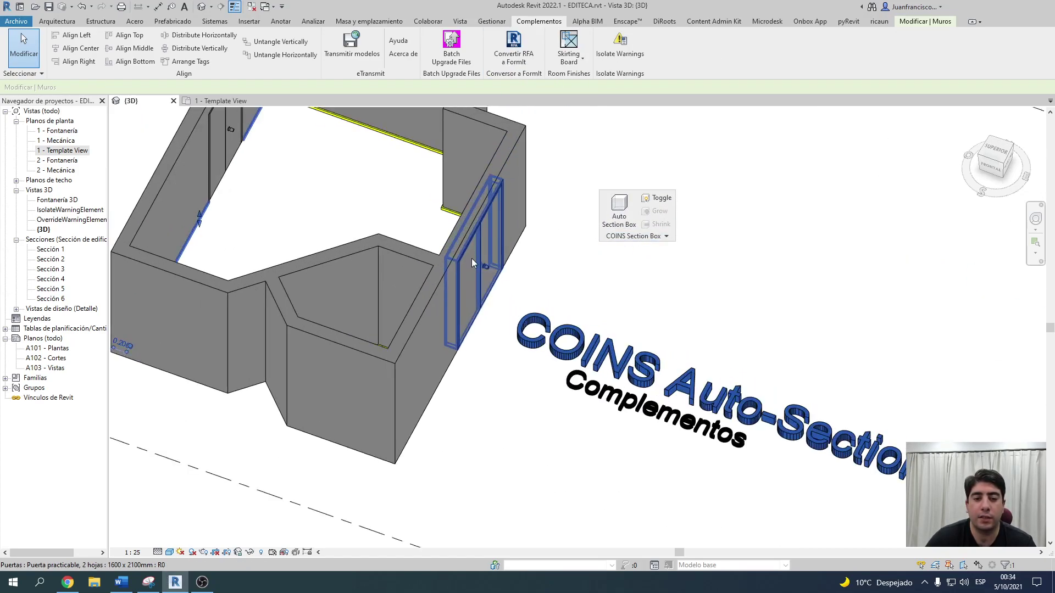
click(472, 258)
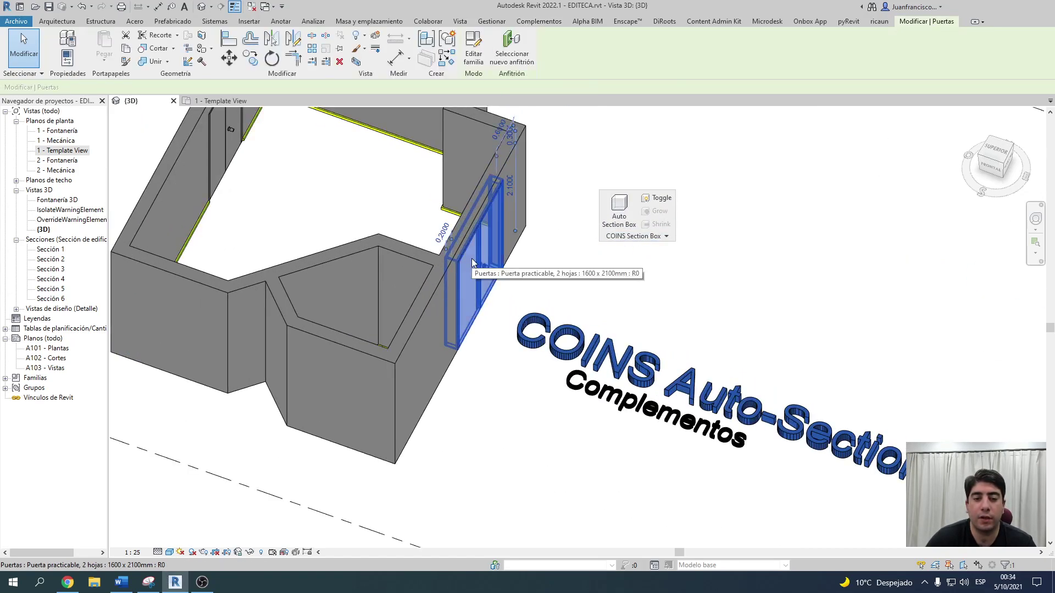
click(619, 214)
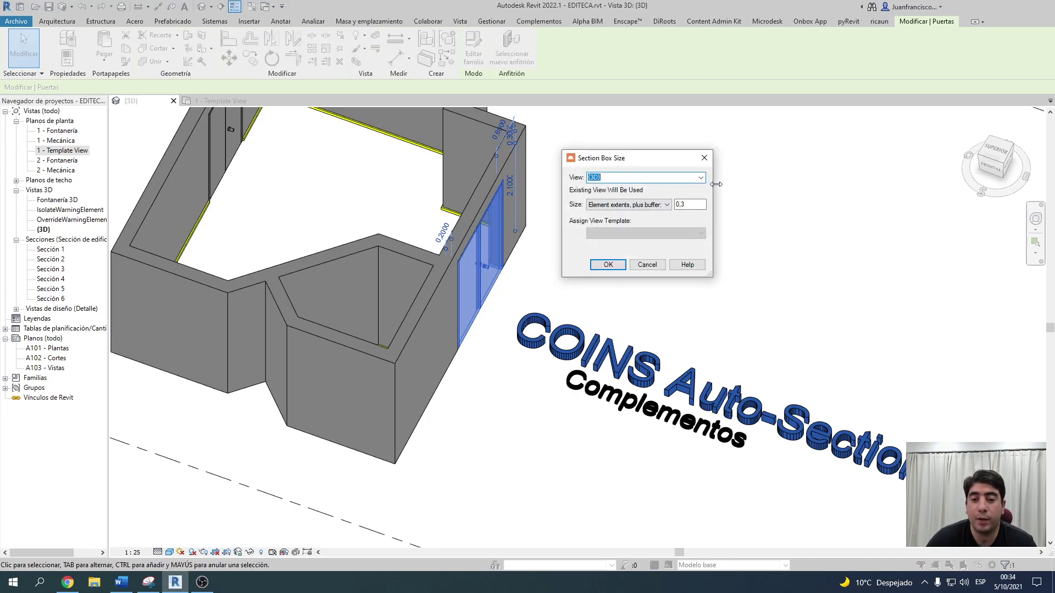
click(700, 178)
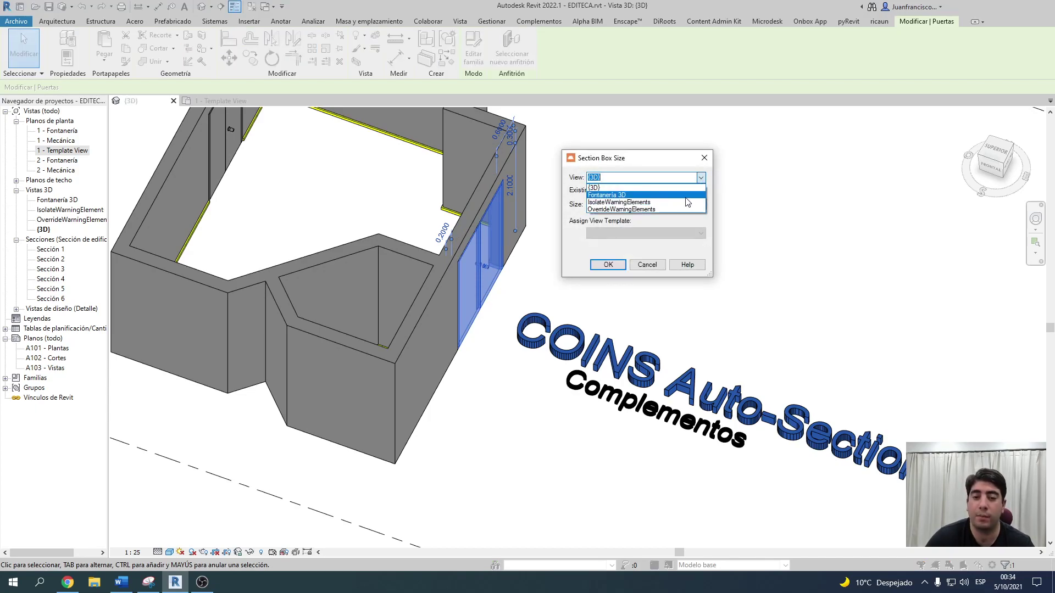
click(686, 196)
click(607, 265)
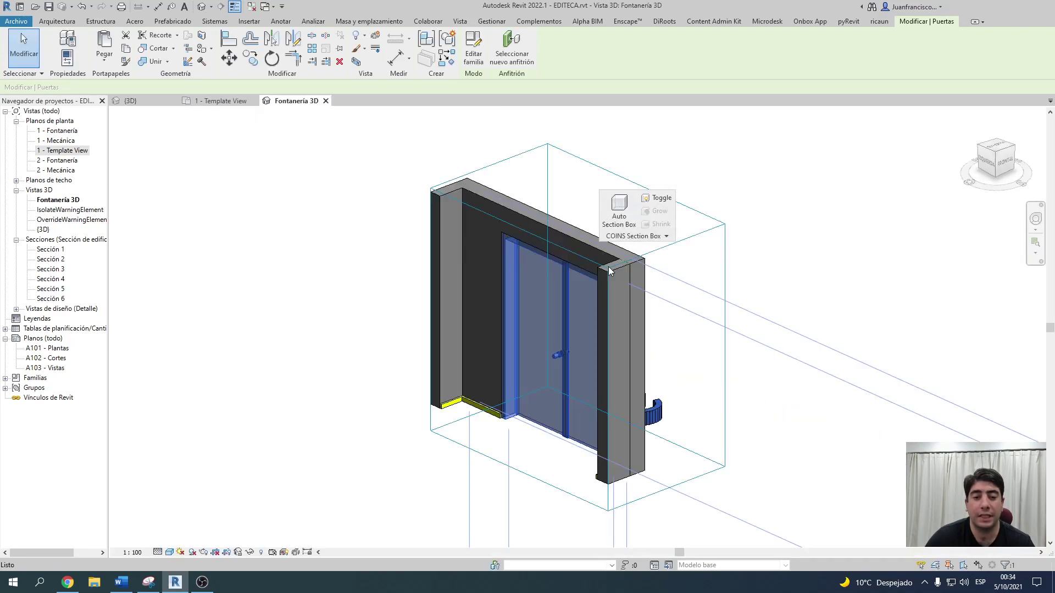
Step: Orbit the sectioned door, then open the 1 - Template View plan and deselect
shift+middle_drag(812, 400, 567, 422)
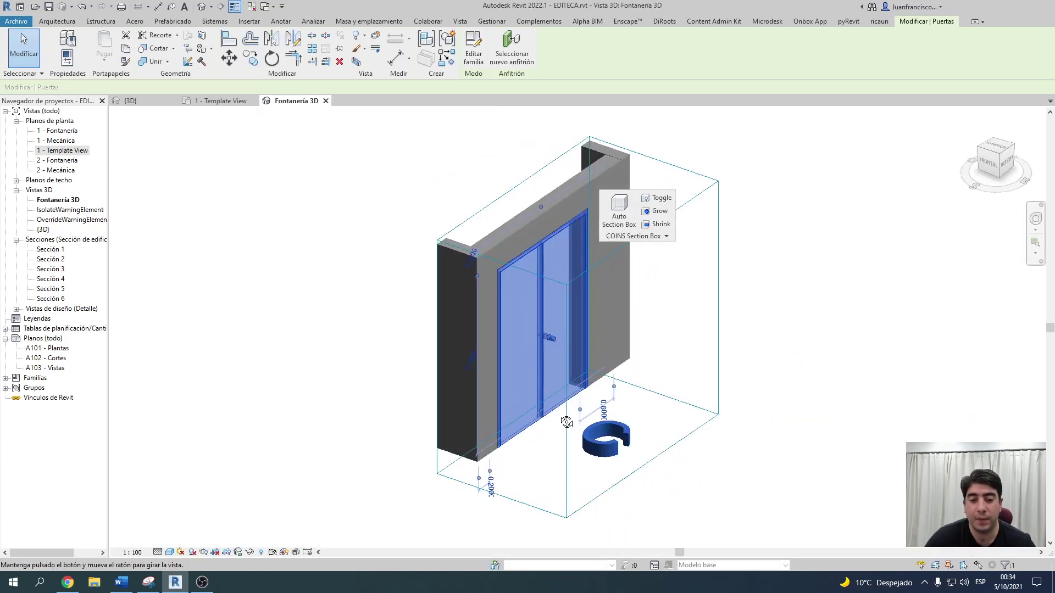
double_click(66, 151)
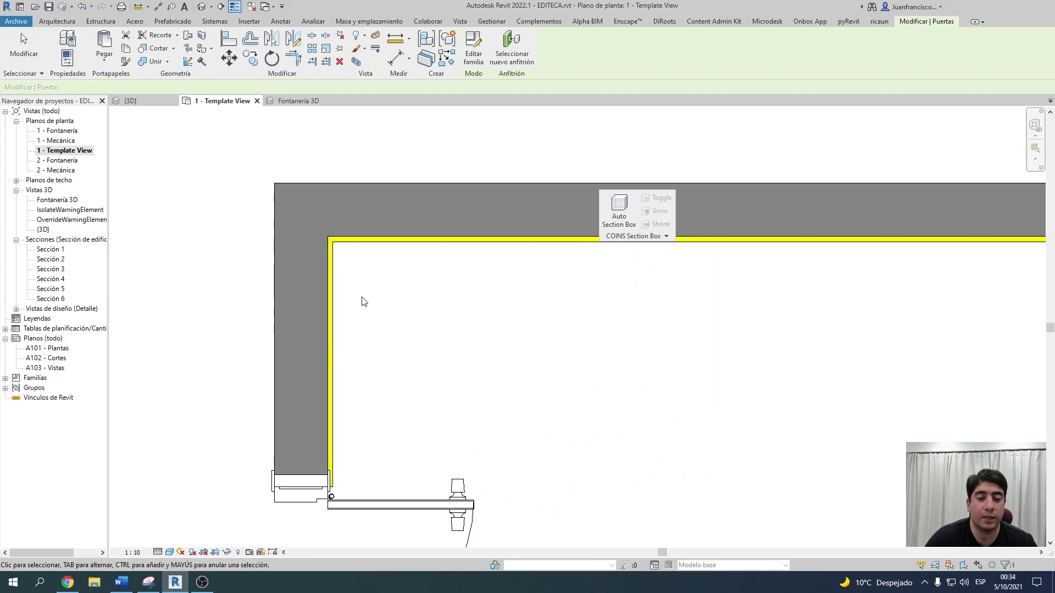
click(568, 360)
scroll(569, 355, up, 2)
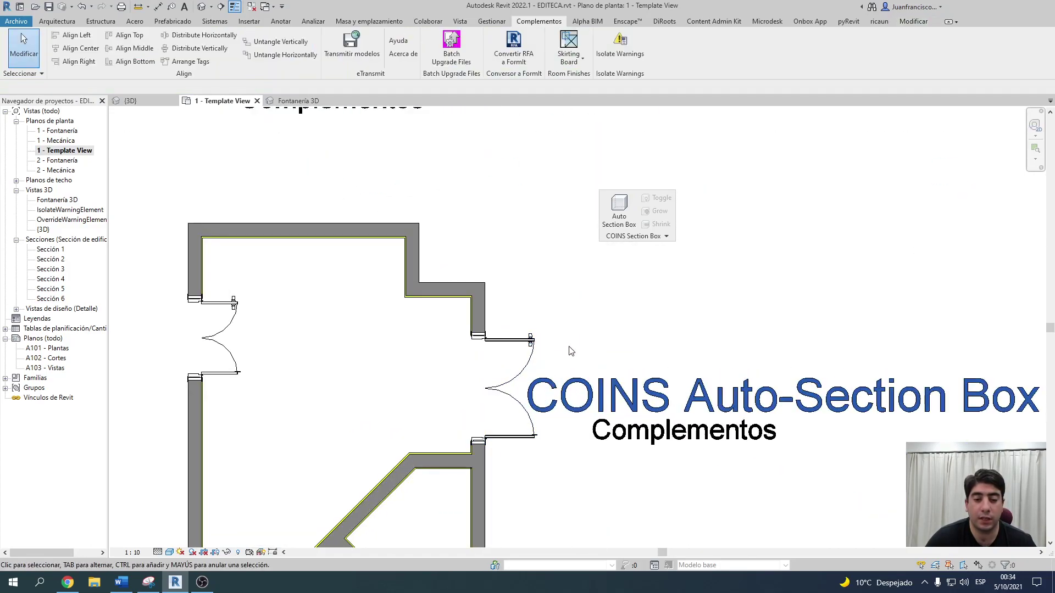
Step: Open the 1 - Fontanería plan and navigate to the COINS Auto-Section Box door
double_click(61, 131)
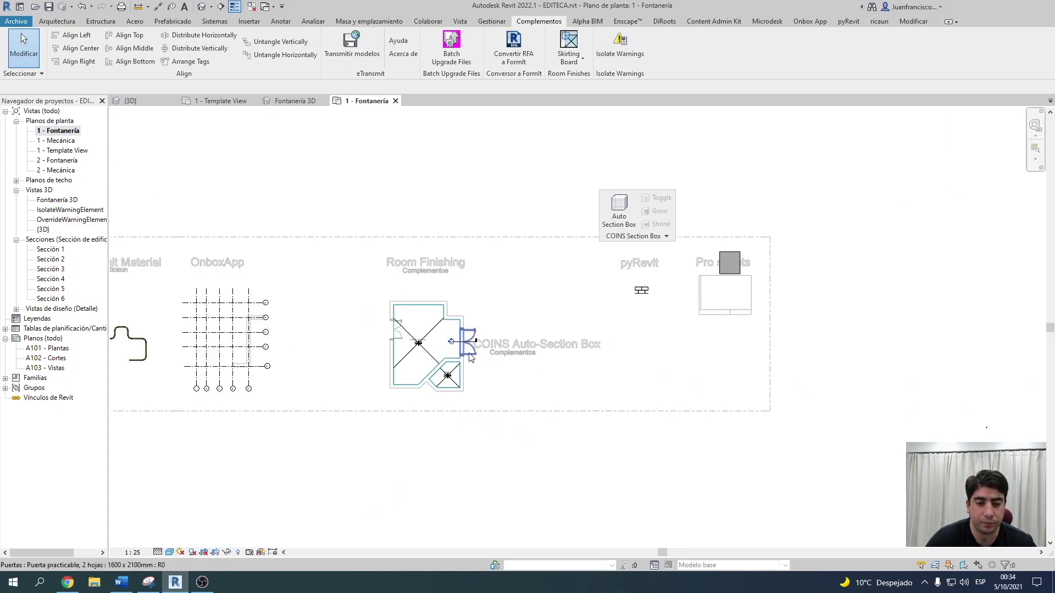
scroll(470, 358, up, 5)
scroll(414, 322, down, 2)
scroll(414, 323, down, 3)
mouse_move(538, 340)
middle_down()
mouse_move(591, 315)
mouse_move(662, 314)
middle_up()
scroll(164, 275, up, 5)
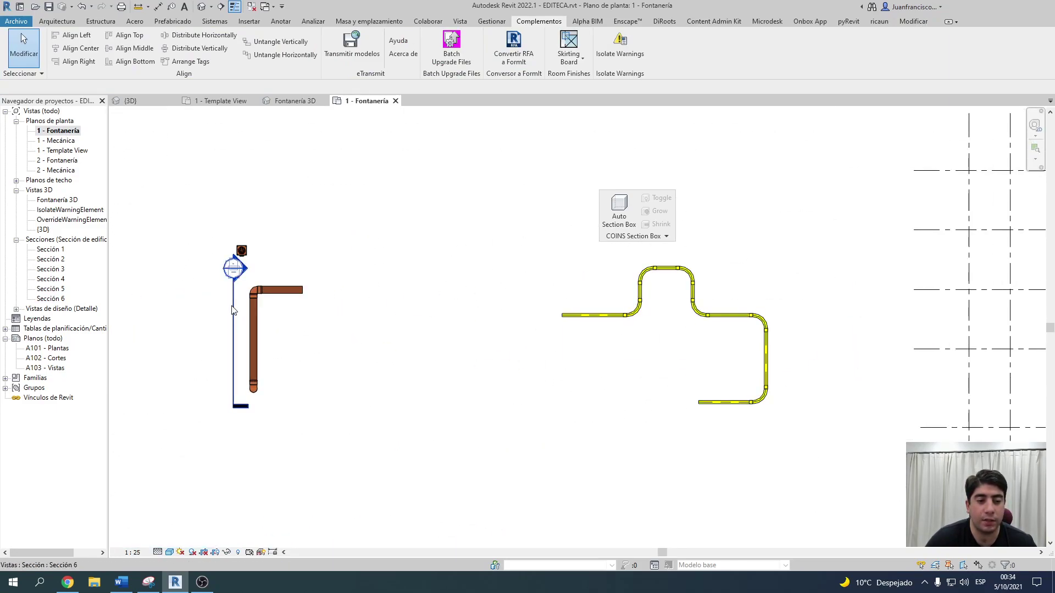
scroll(232, 311, down, 5)
scroll(341, 317, up, 3)
scroll(247, 308, up, 3)
middle_drag(209, 286, 373, 283)
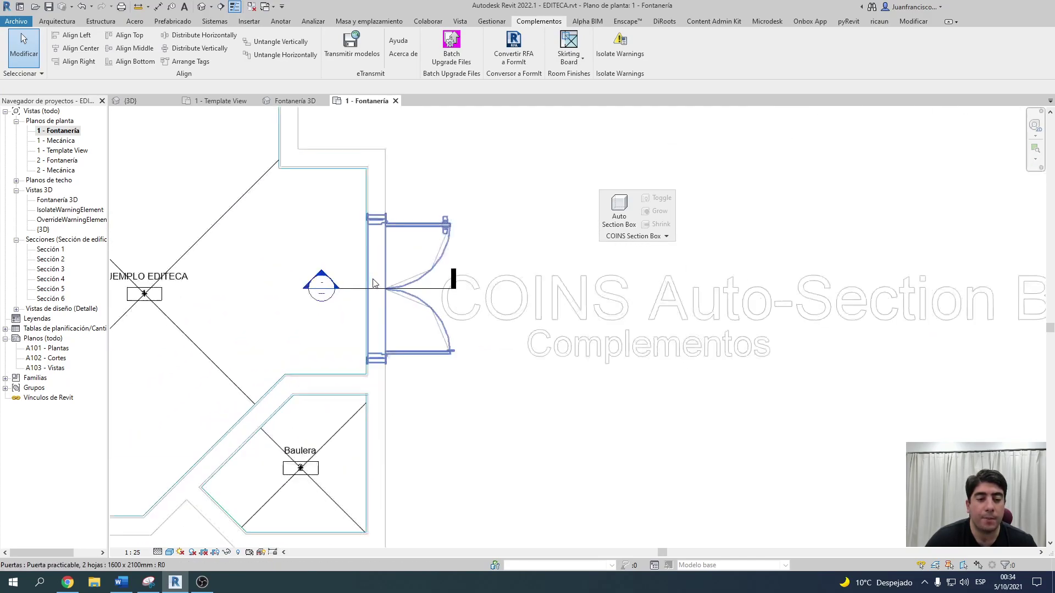
scroll(373, 283, up, 1)
Step: Section-box the door's section line into Fontanería 3D using element extents plus a 0.3 buffer
click(434, 294)
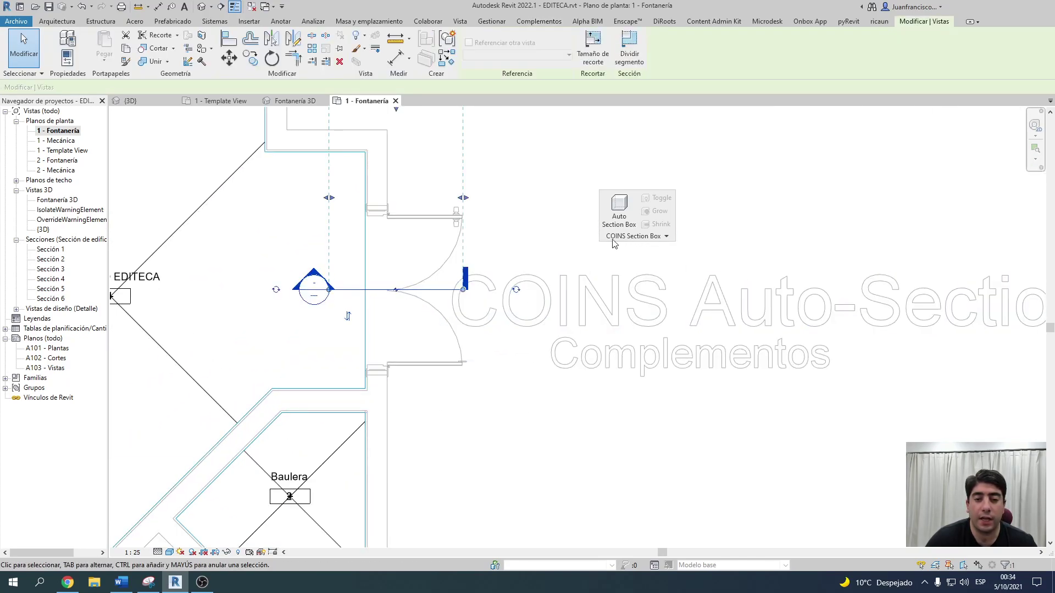
click(619, 211)
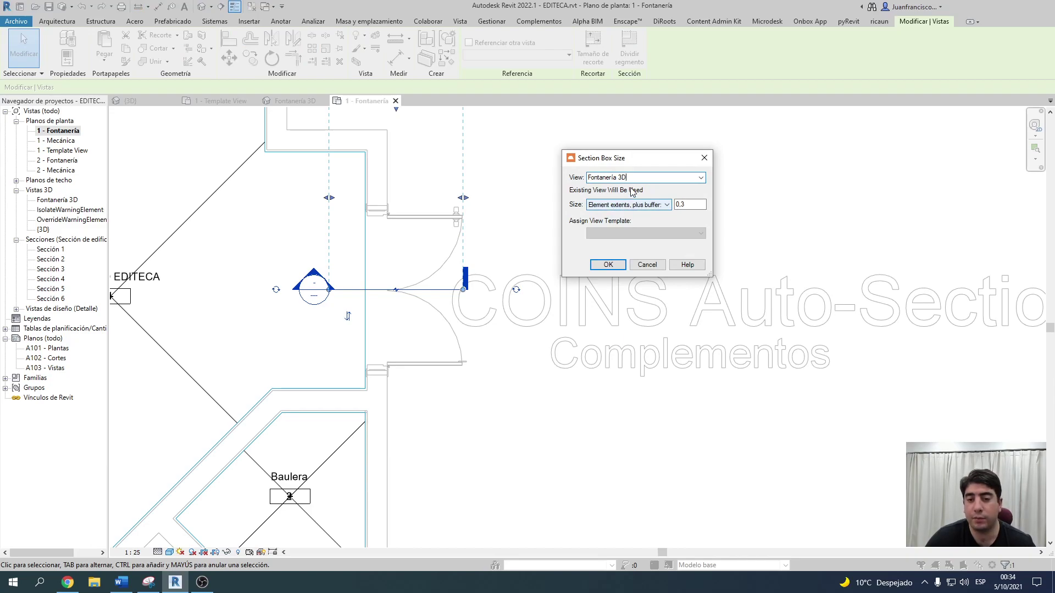
click(654, 210)
click(648, 216)
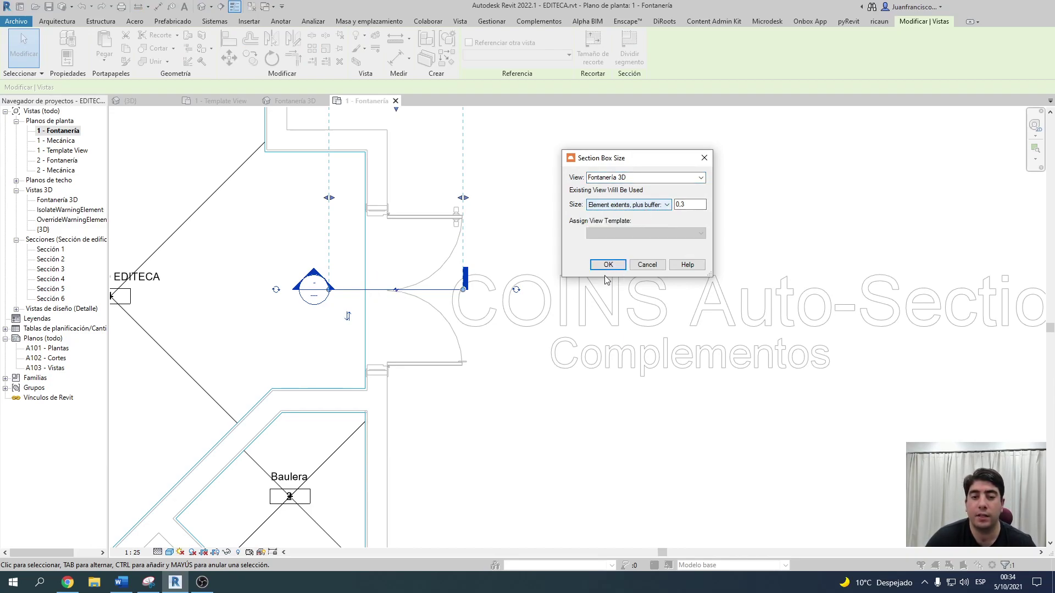
click(607, 265)
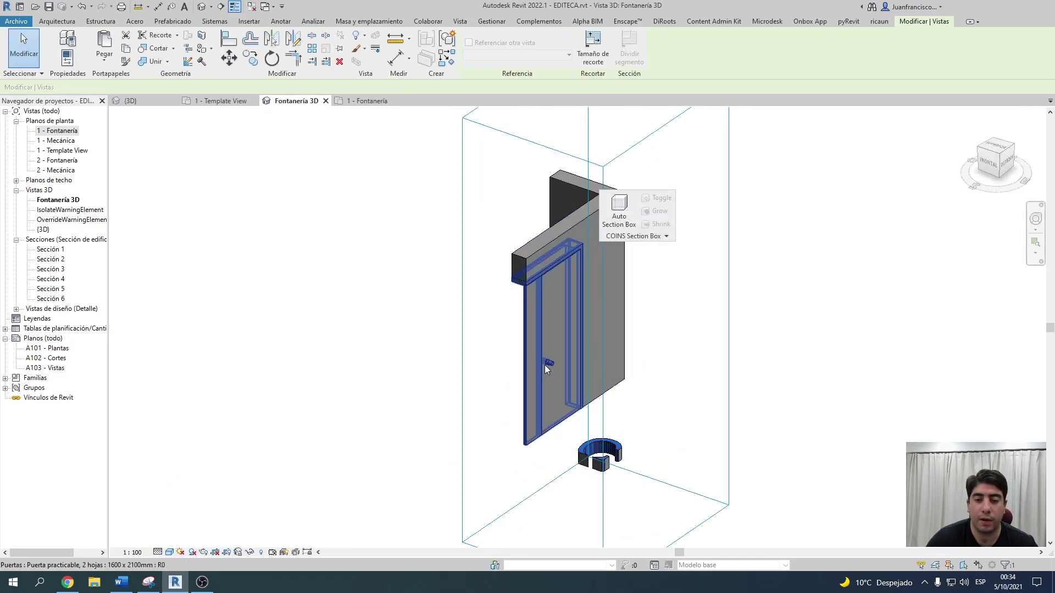
mouse_move(545, 365)
shift+middle_down()
mouse_move(872, 330)
mouse_move(582, 383)
shift+middle_up()
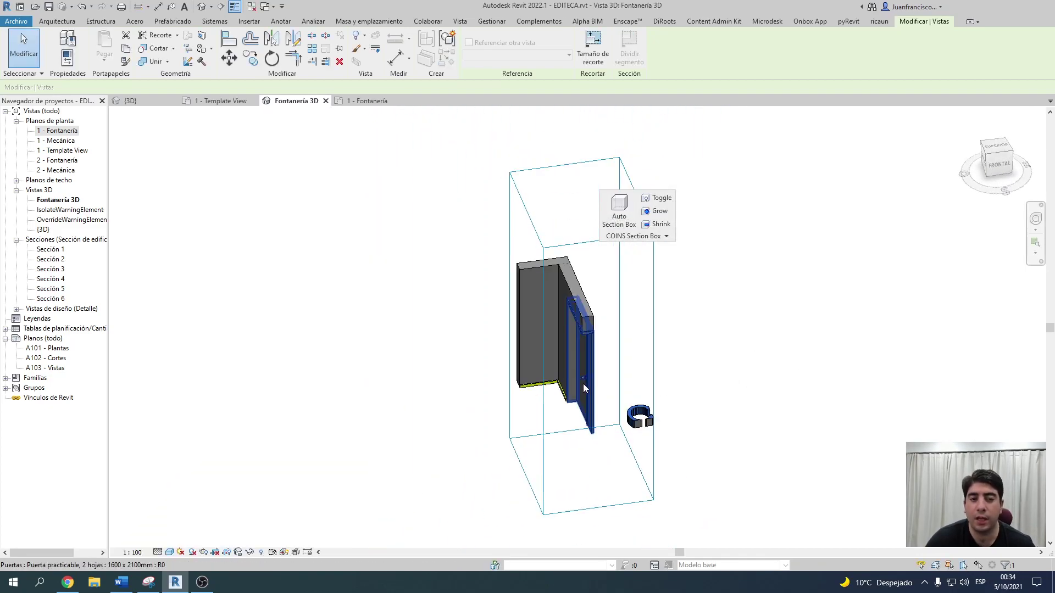
mouse_move(636, 216)
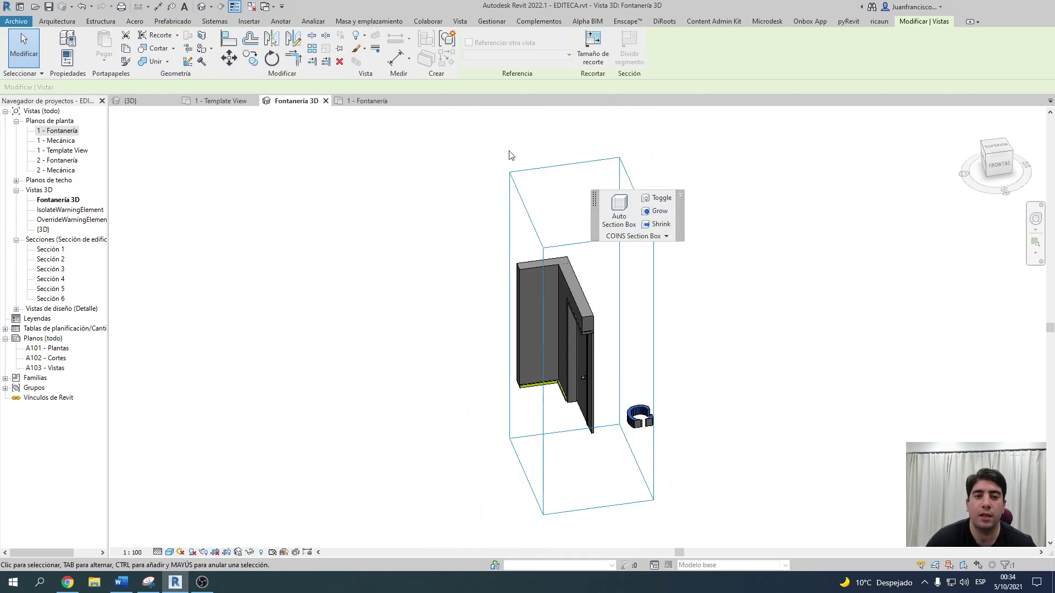
Step: Dismiss the COINS Section Box tools and switch to the general {3D} view
click(681, 199)
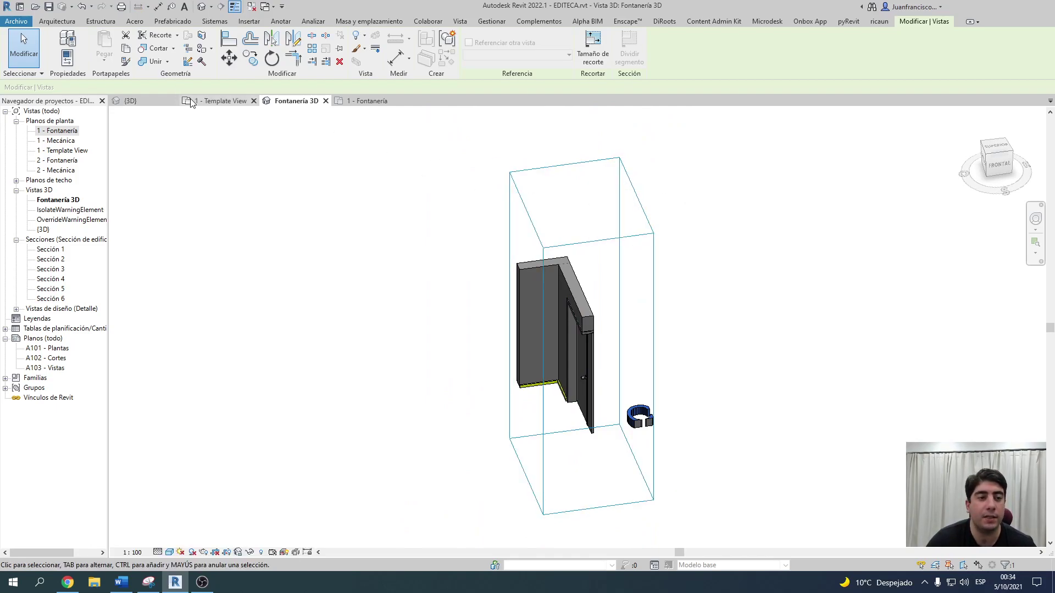
click(130, 100)
scroll(456, 260, down, 3)
Step: Pan toward the pyRevit demo, browse the pyRevit Make Pattern options, and pick 1 - Fontanería
scroll(681, 248, up, 4)
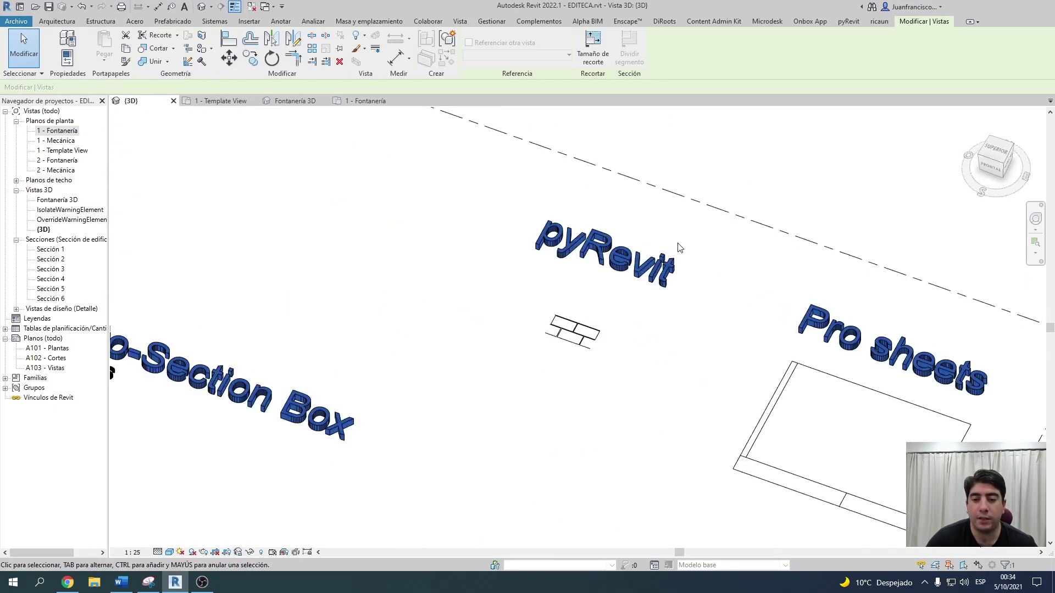
middle_drag(680, 248, 562, 226)
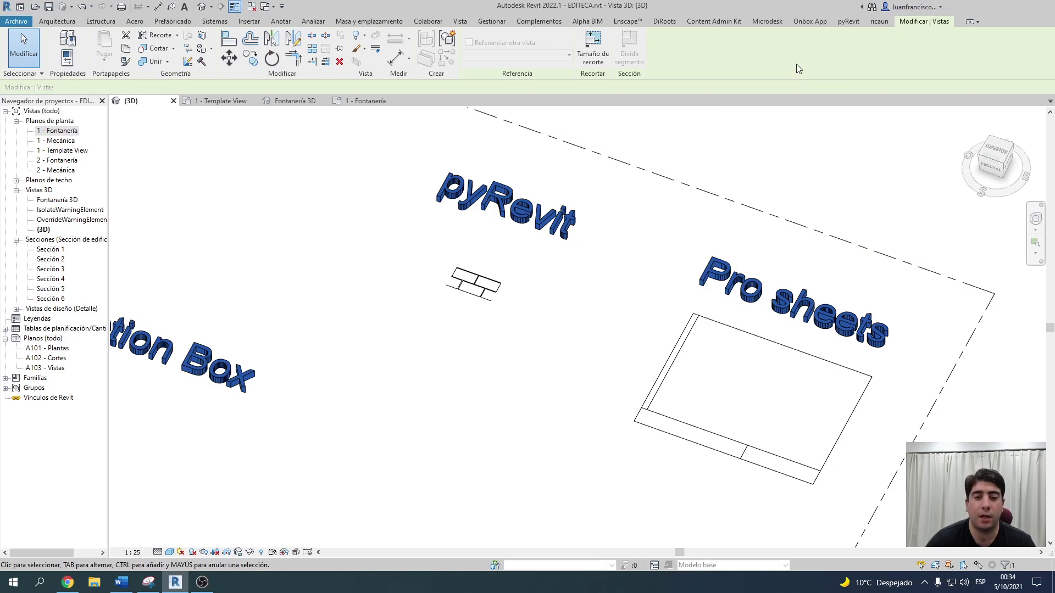
click(847, 21)
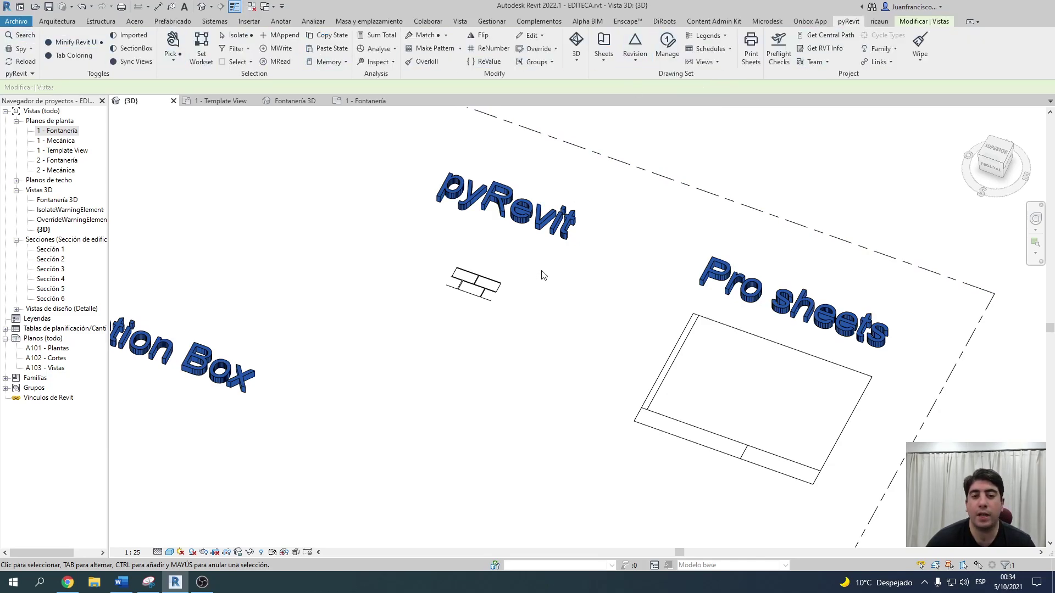
scroll(512, 254, up, 1)
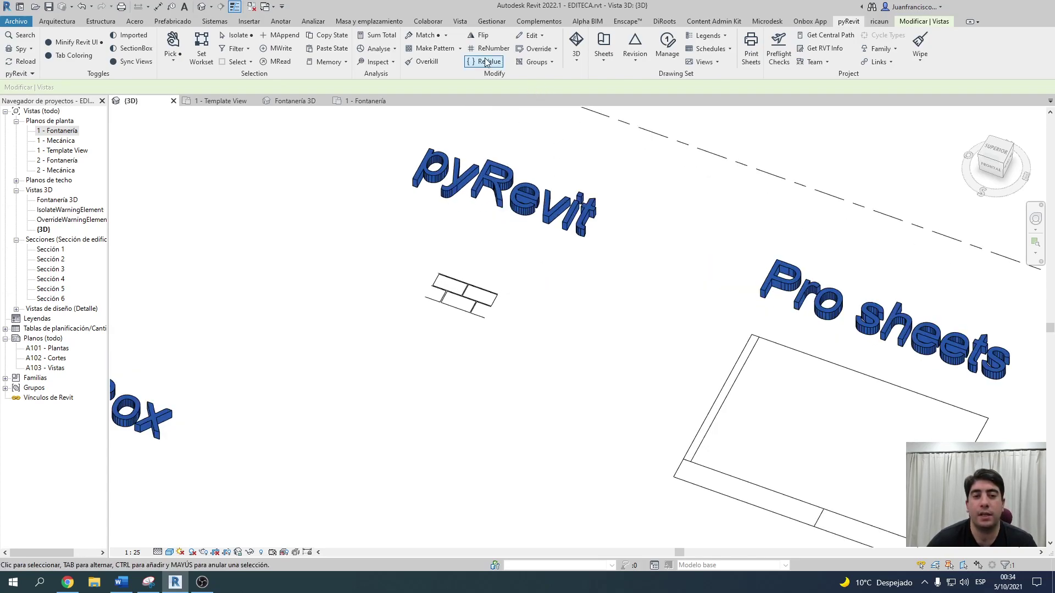
click(460, 49)
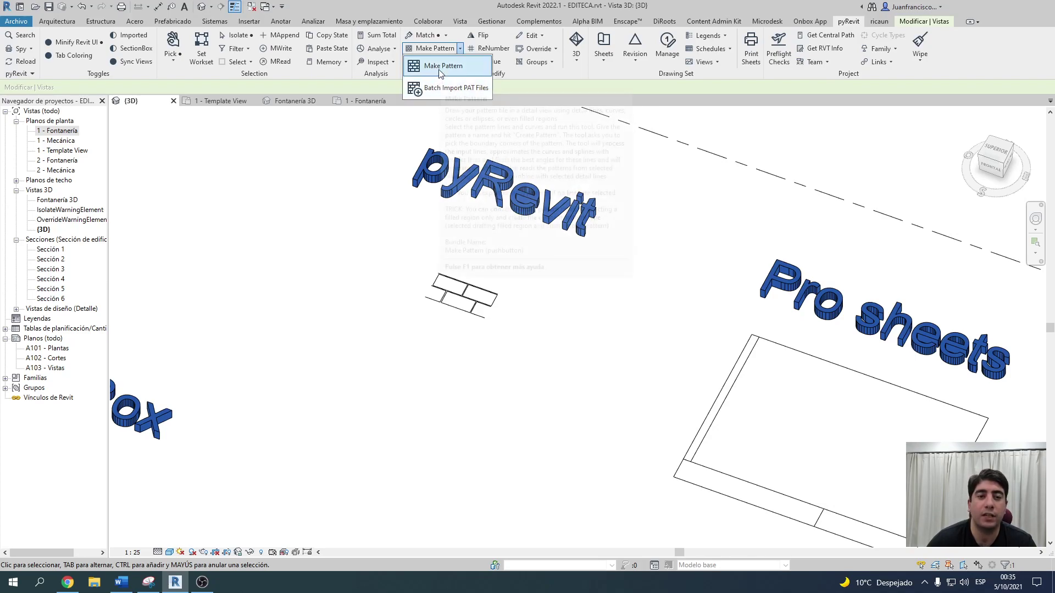
click(62, 132)
Step: Open the 1 - Fontanería plan, clear the selection, and centre the brick drawing
double_click(62, 132)
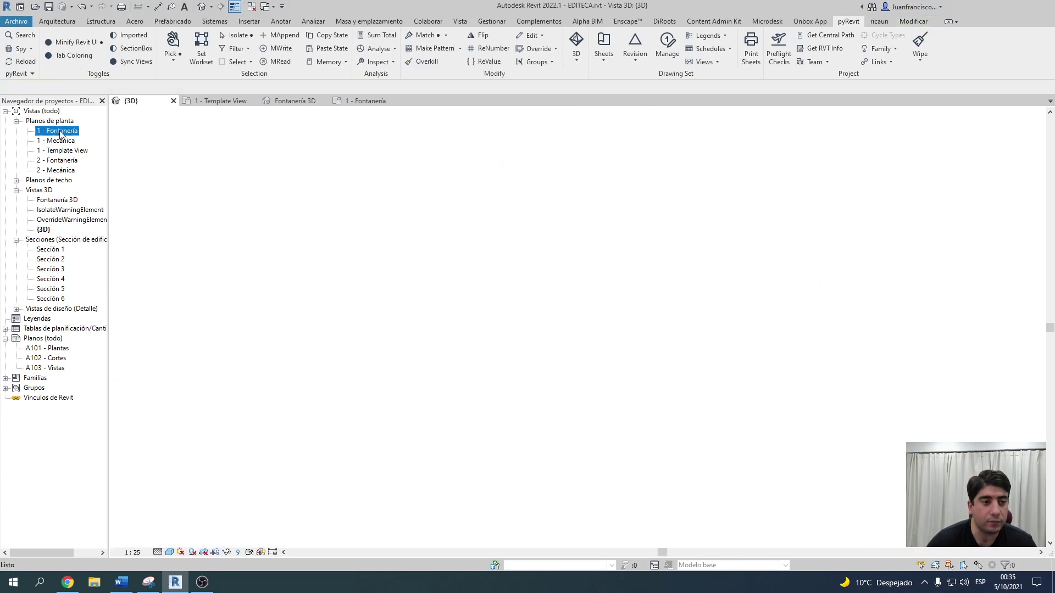
scroll(669, 250, up, 5)
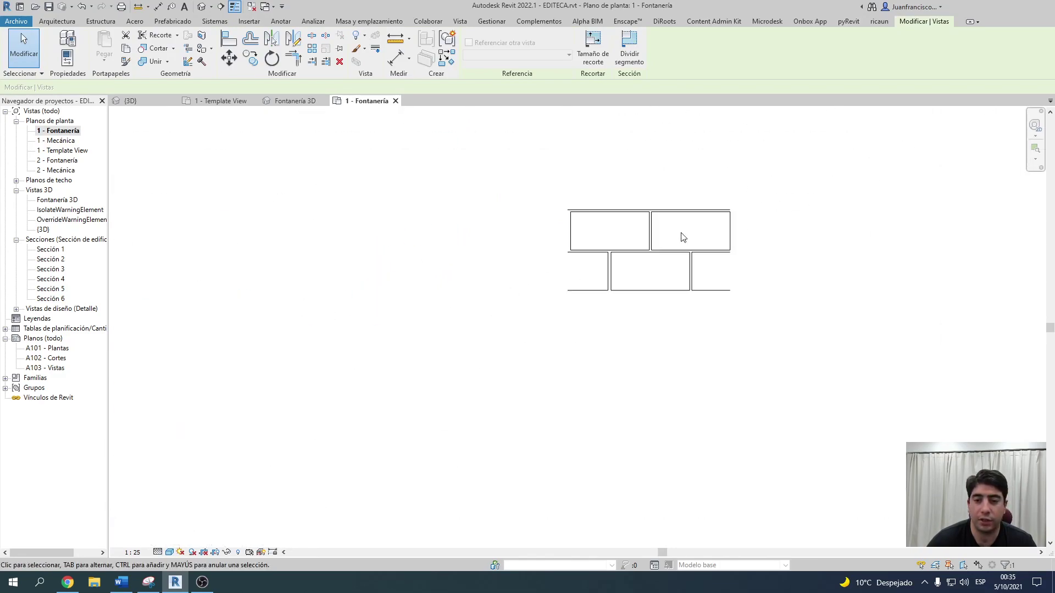
middle_drag(575, 271, 502, 219)
scroll(443, 283, up, 2)
key(Escape)
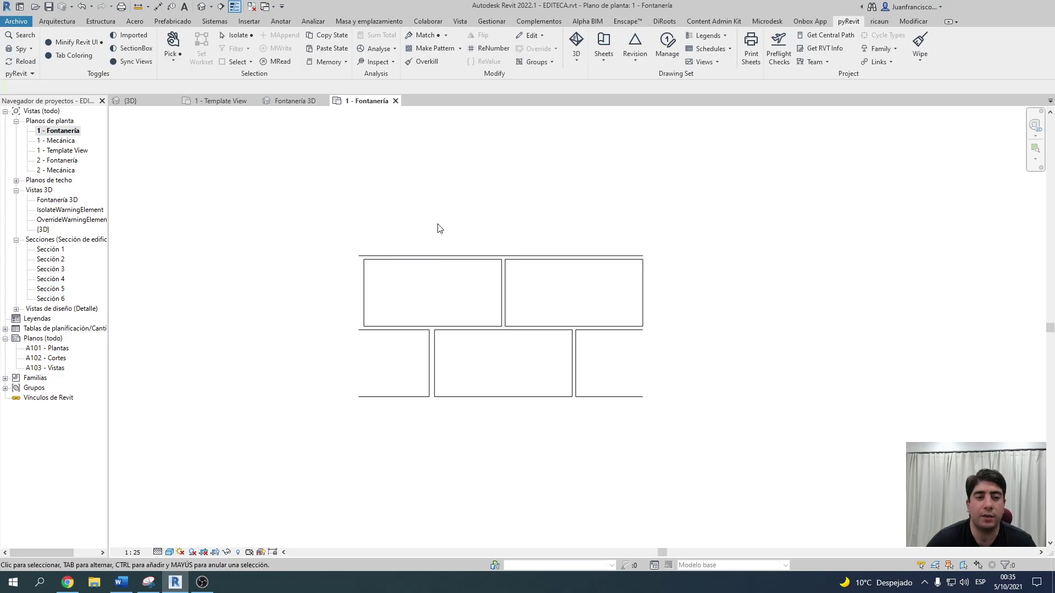
scroll(650, 290, down, 3)
scroll(657, 280, down, 3)
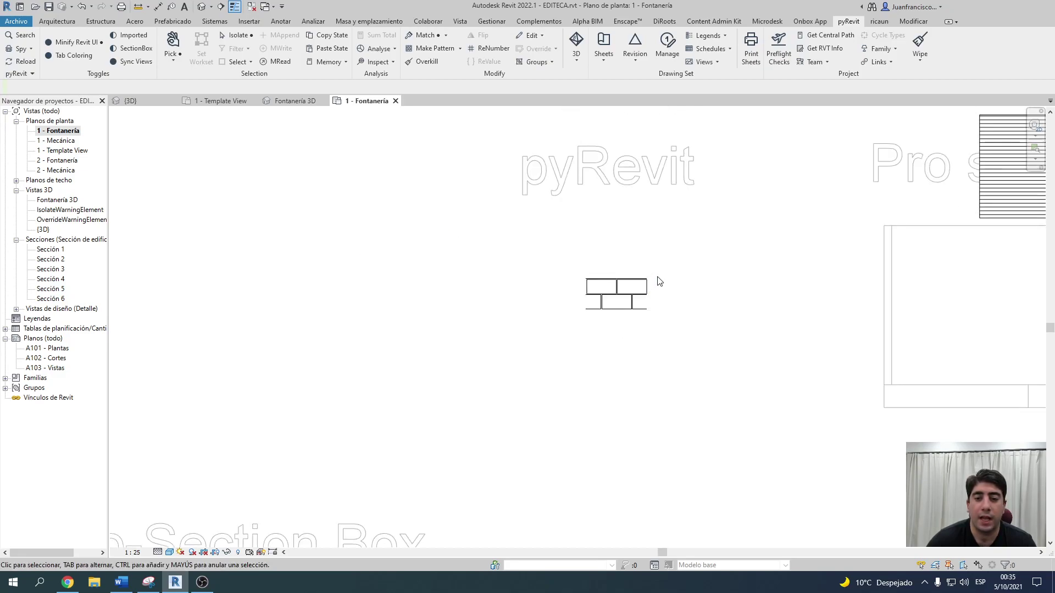
scroll(657, 281, up, 2)
middle_drag(657, 280, 602, 275)
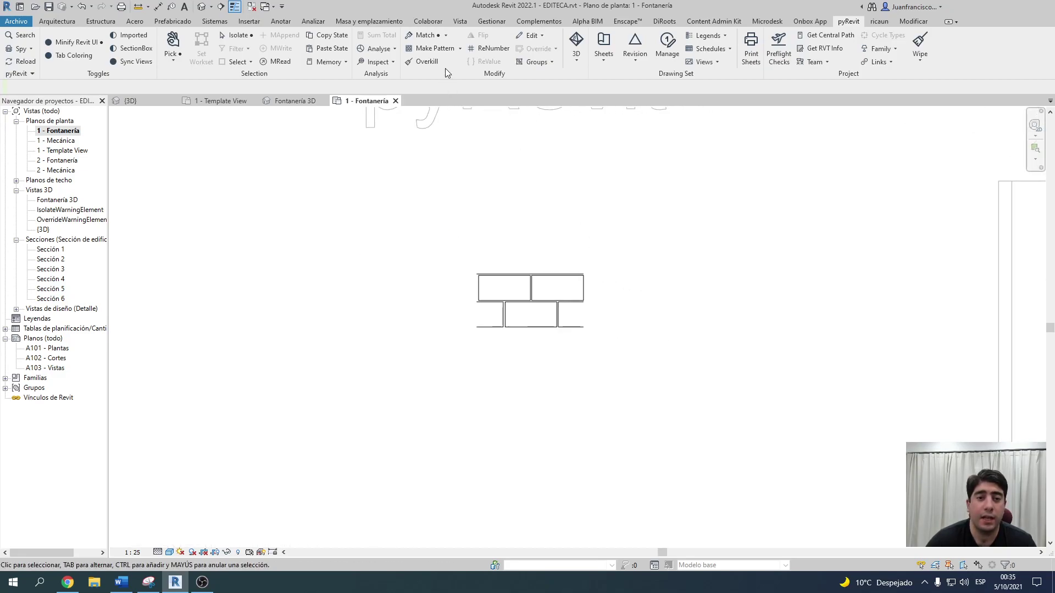
scroll(546, 296, up, 3)
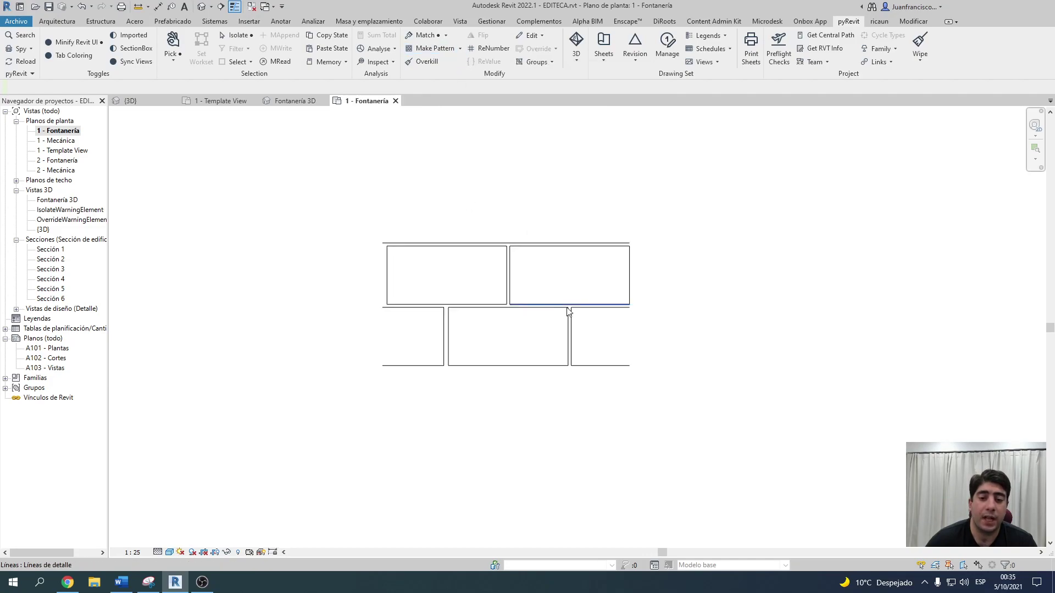
Step: Select all the brick detail lines with a crossing window and recentre on them
drag(695, 428, 364, 247)
scroll(374, 247, up, 3)
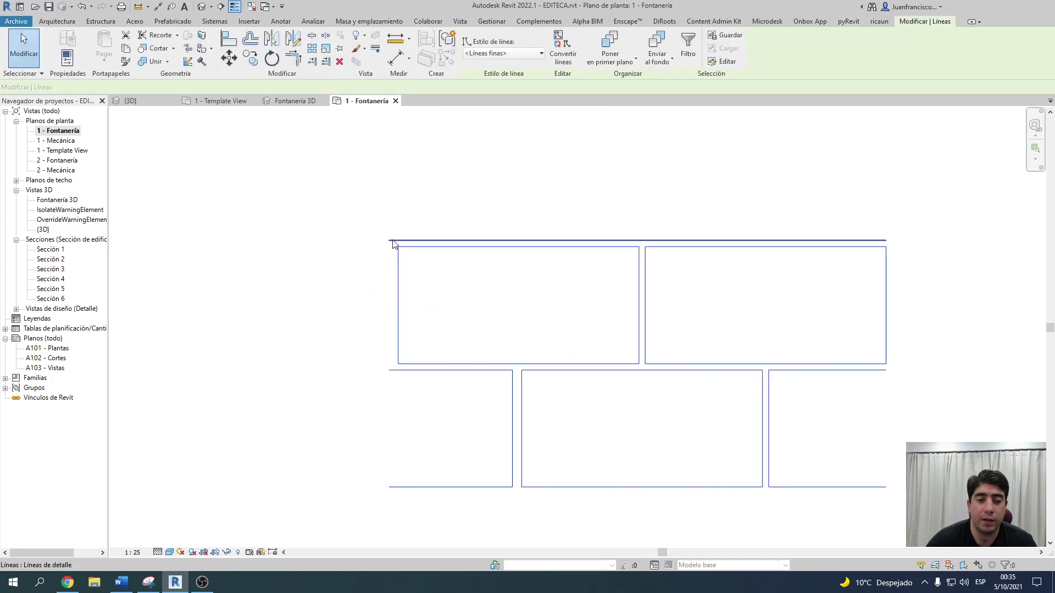
scroll(652, 177, down, 2)
scroll(652, 177, down, 1)
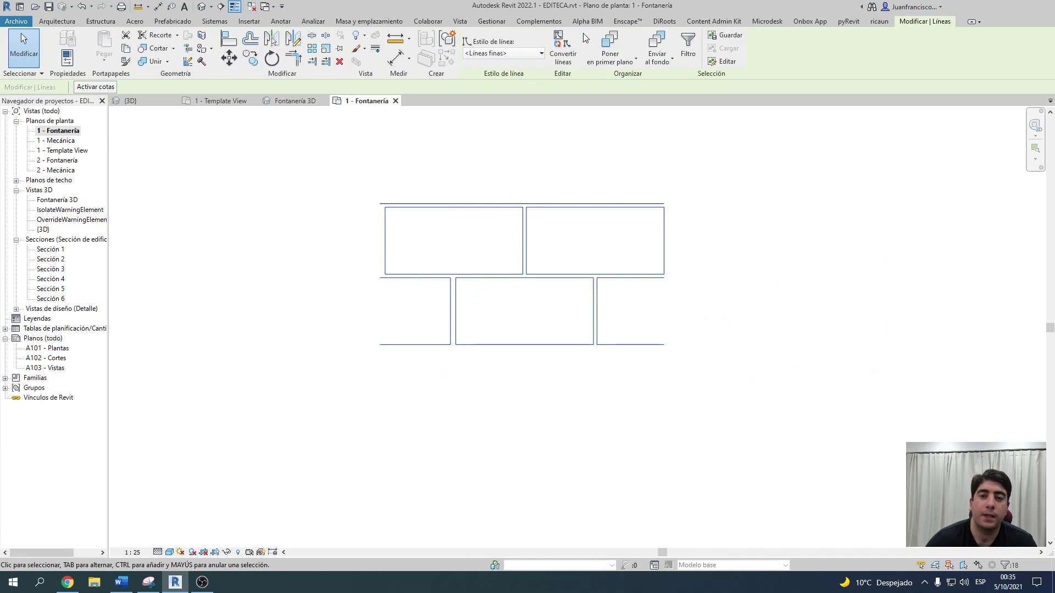
scroll(604, 138, down, 2)
middle_drag(604, 138, 570, 287)
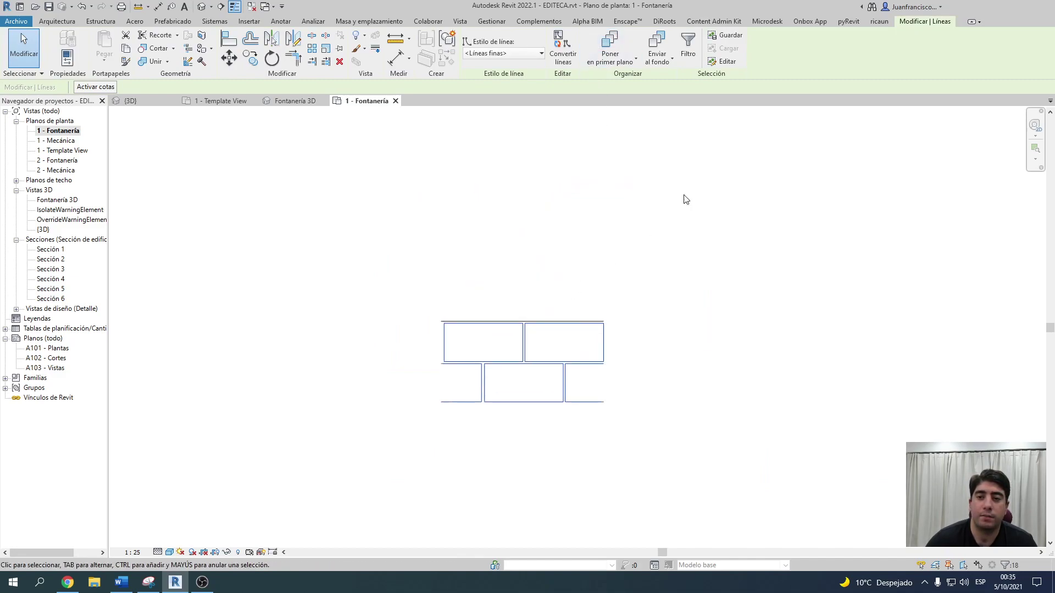
click(845, 22)
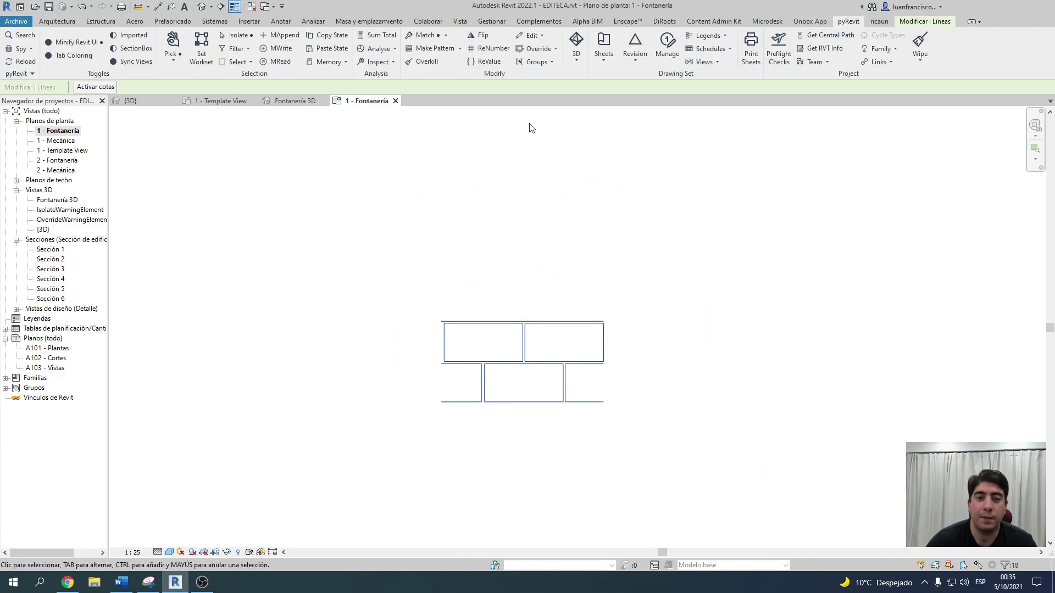
Step: Create model pattern 1 from the brick lines with pyRevit Make Pattern, picking its origin
click(424, 49)
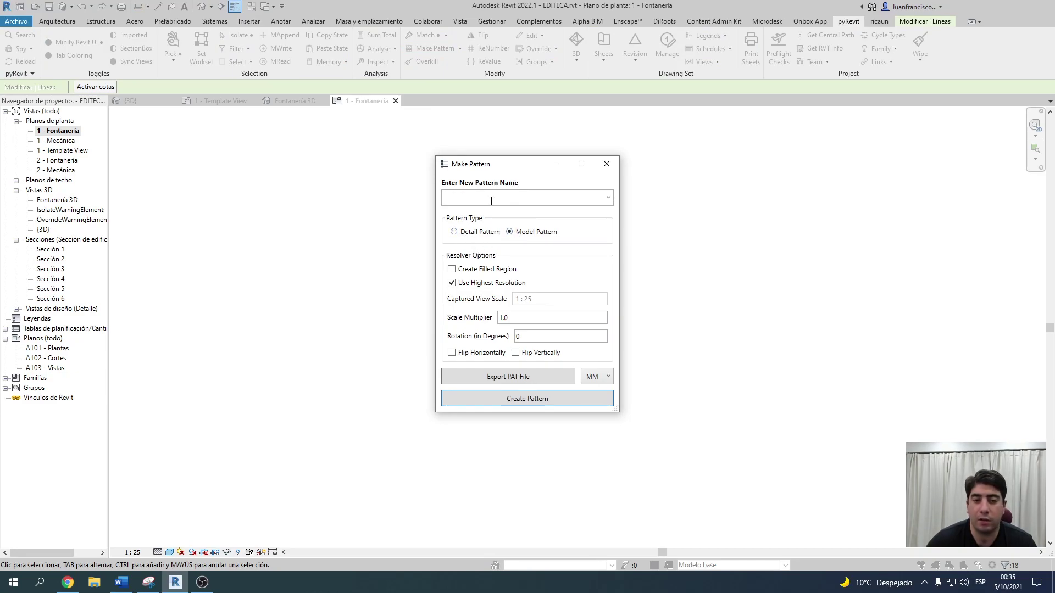
text(1)
click(527, 399)
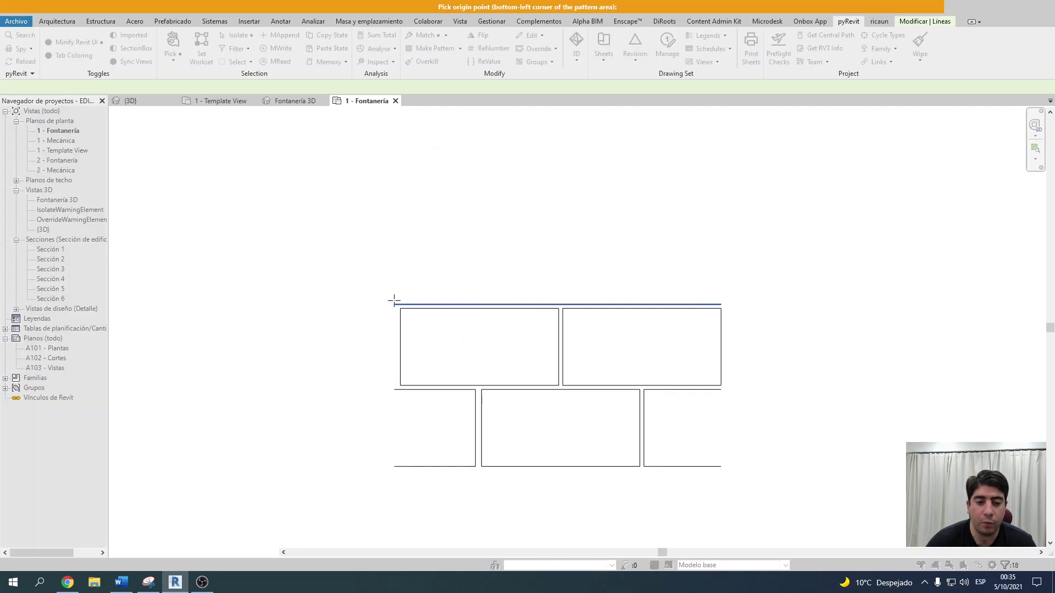
click(720, 467)
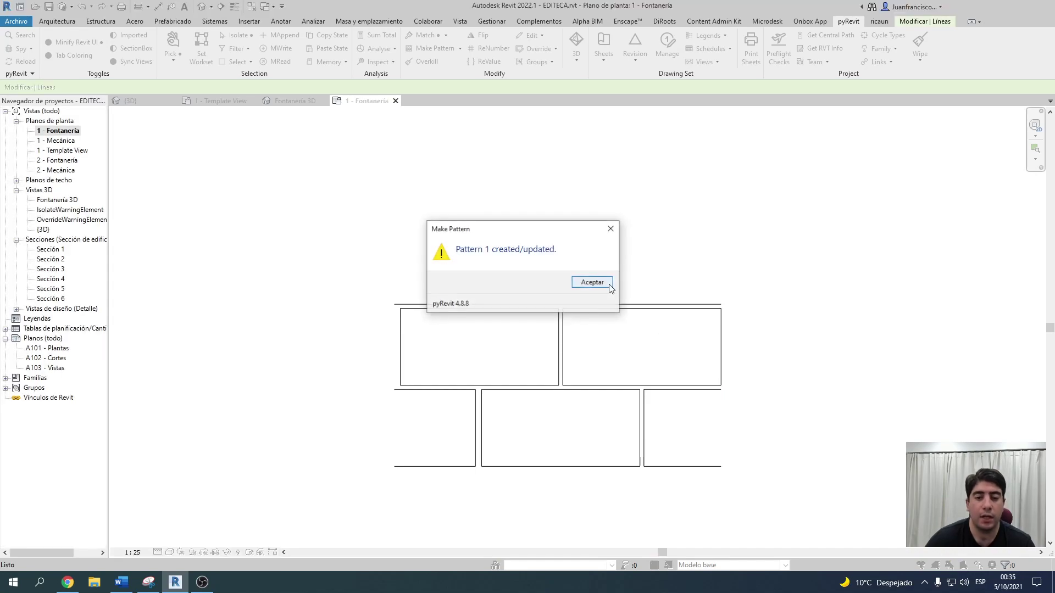
click(606, 282)
scroll(586, 275, down, 3)
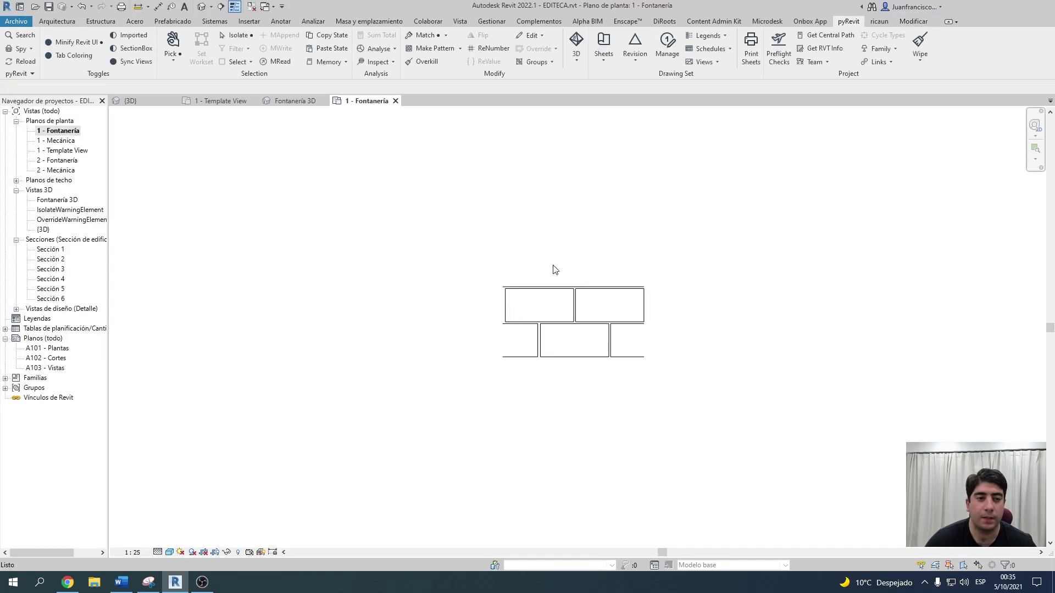
Step: Draw a rectangular filled region beside the brick lines and select it
click(281, 21)
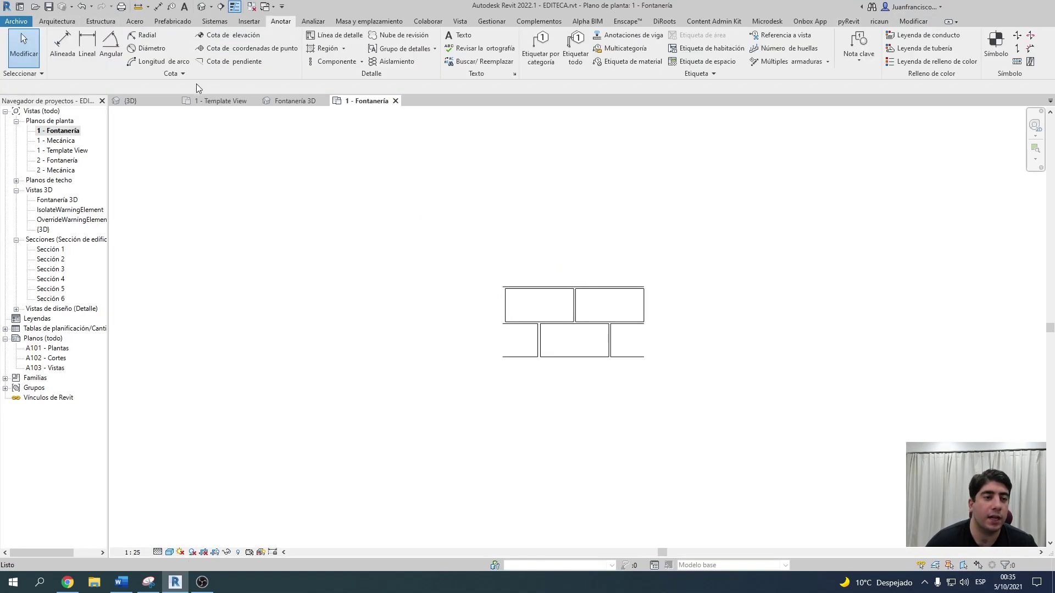
click(330, 48)
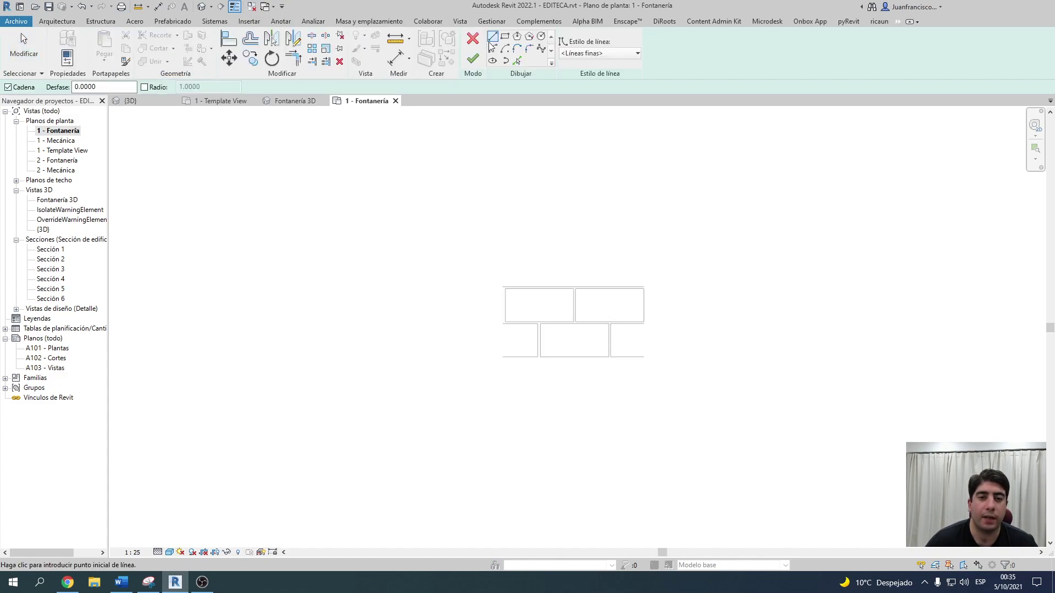
click(505, 36)
click(365, 218)
click(474, 387)
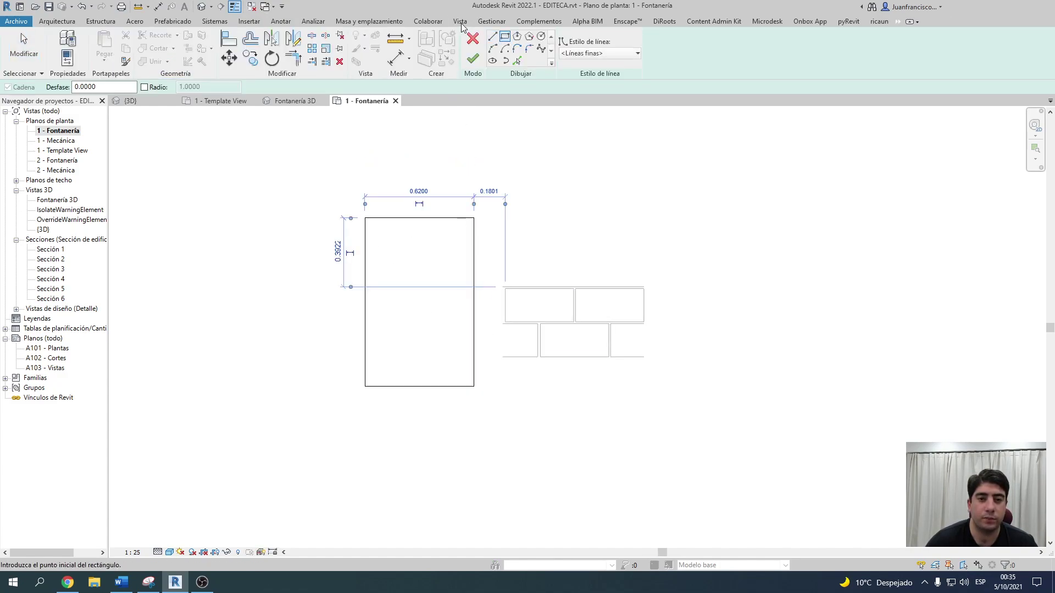
click(472, 64)
click(527, 301)
click(430, 288)
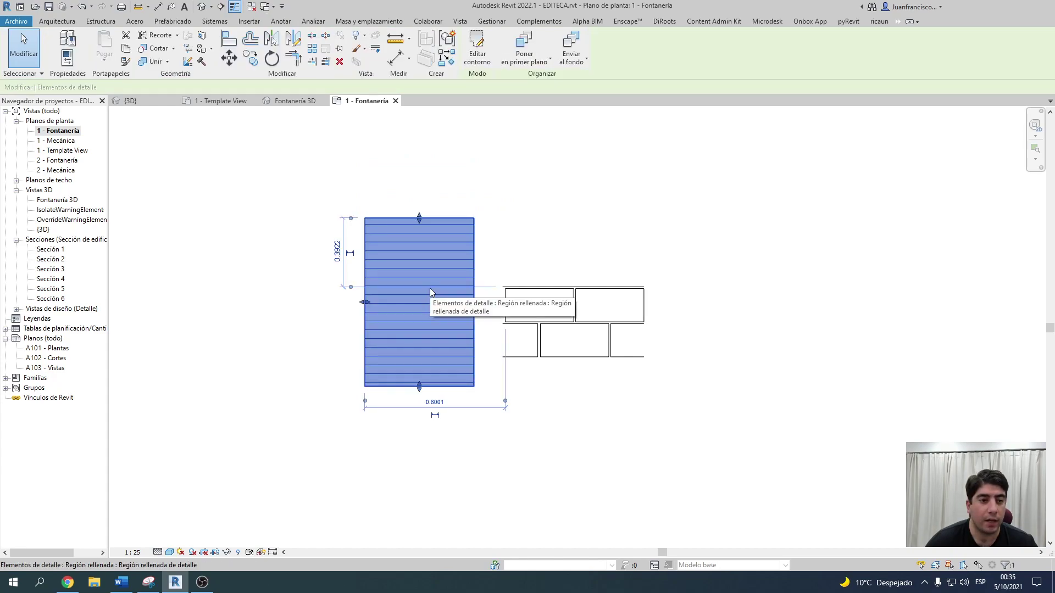
Step: Set the filled region type's foreground fill pattern to the brick pattern 1
key(ctrl+1)
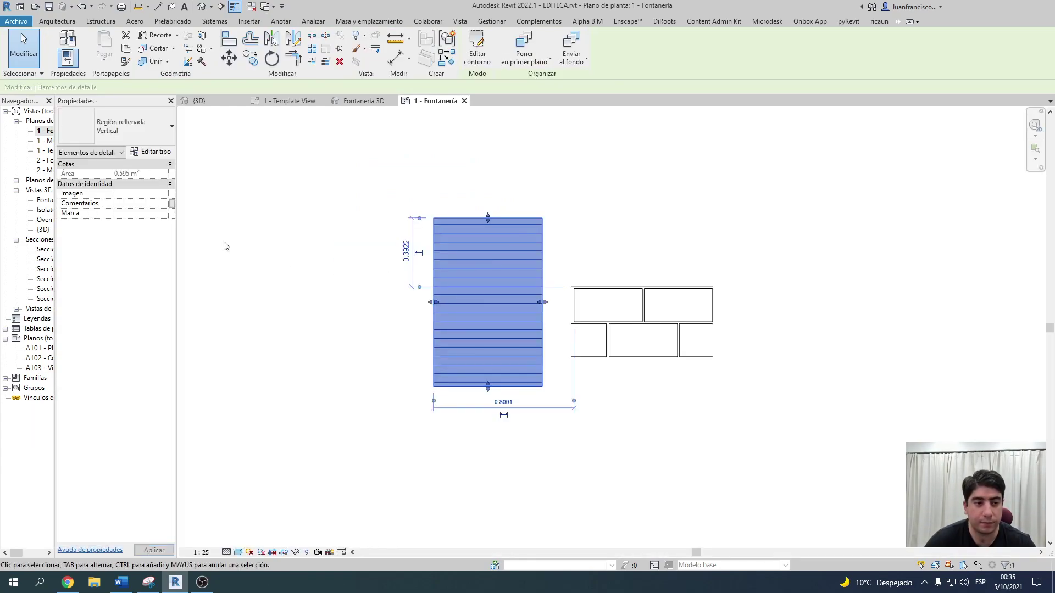
click(154, 151)
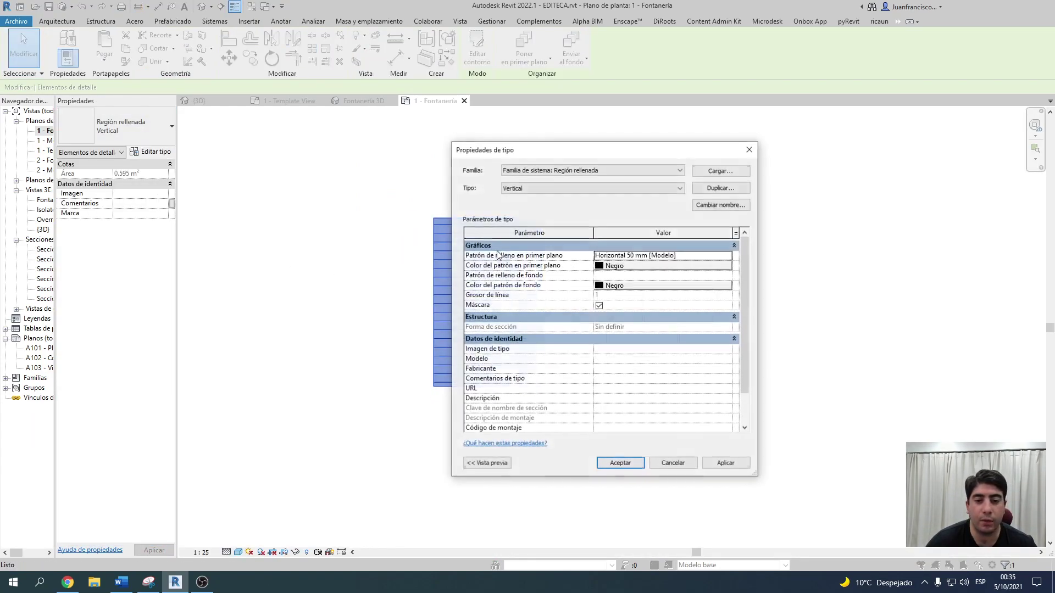
click(707, 258)
click(729, 256)
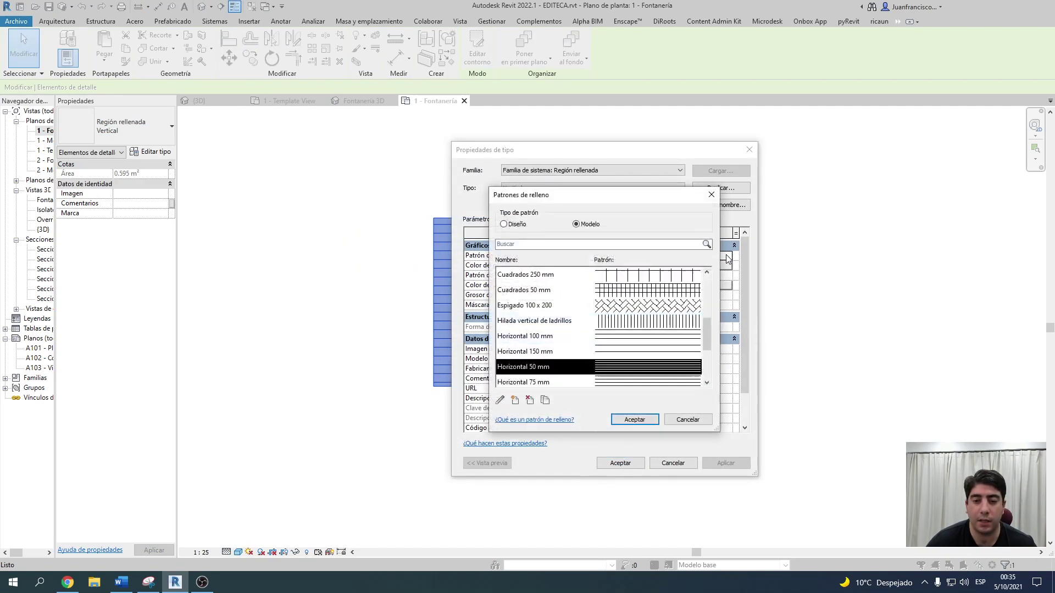
scroll(697, 296, down, 2)
scroll(609, 312, up, 10)
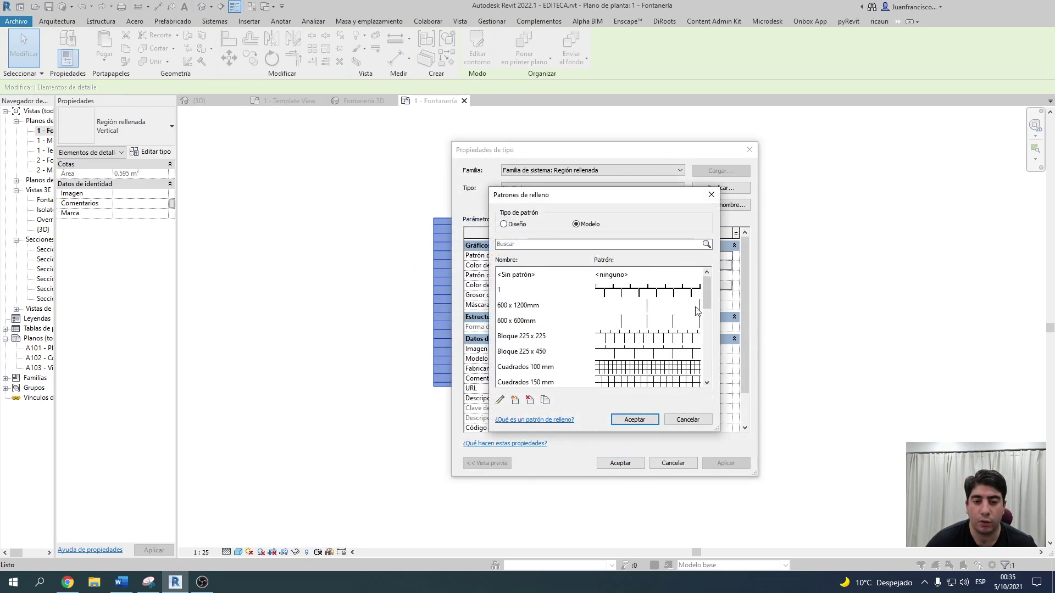
click(593, 292)
click(635, 419)
click(620, 463)
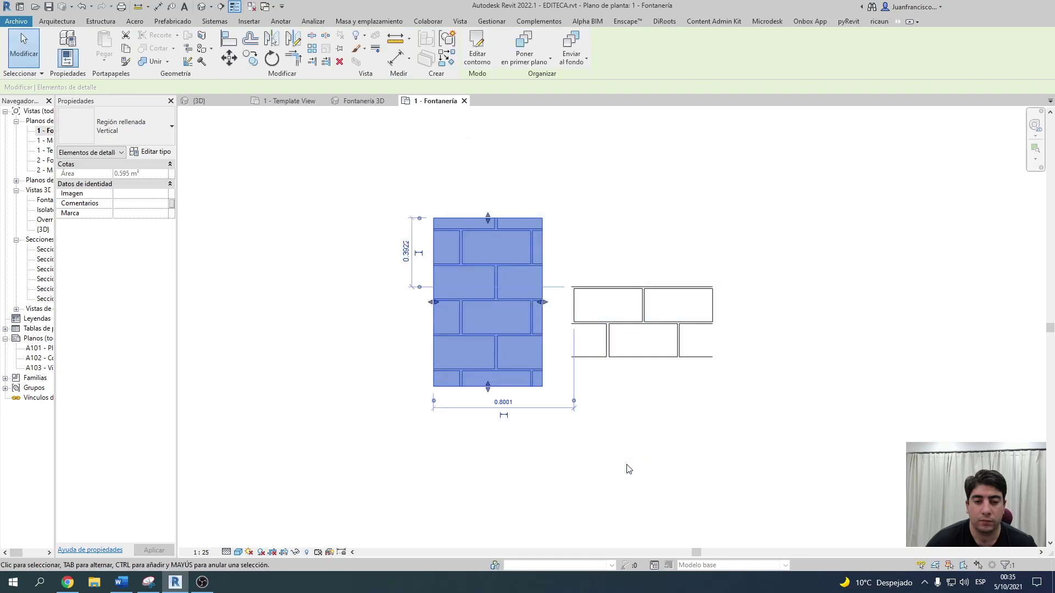
Step: Frame both brick drawings, close the Properties palette, and open the {3D} view
key(Escape)
click(514, 298)
scroll(514, 299, up, 2)
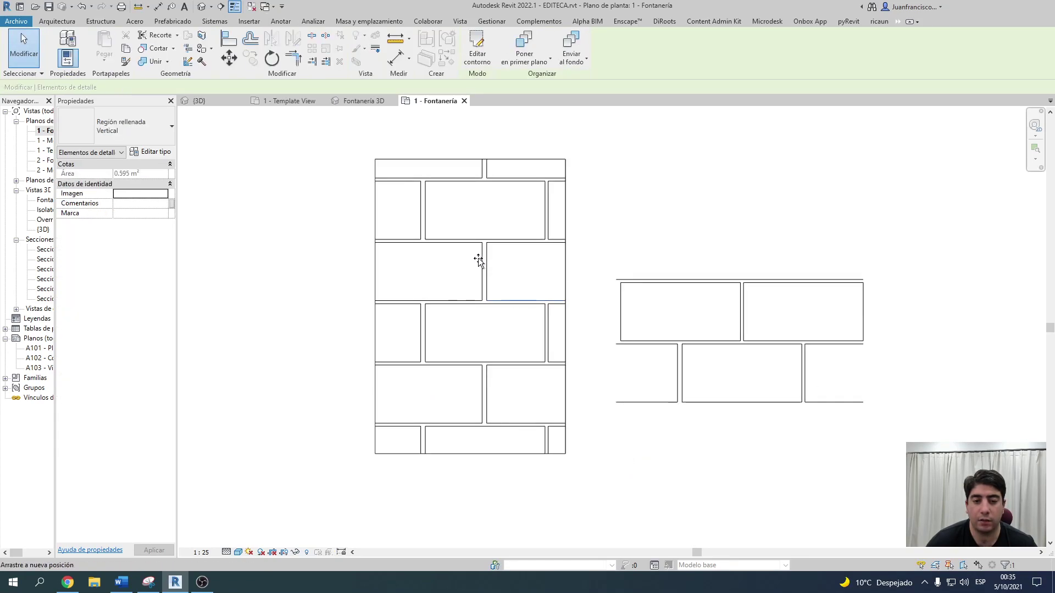
click(581, 236)
scroll(582, 238, down, 3)
middle_drag(582, 237, 519, 291)
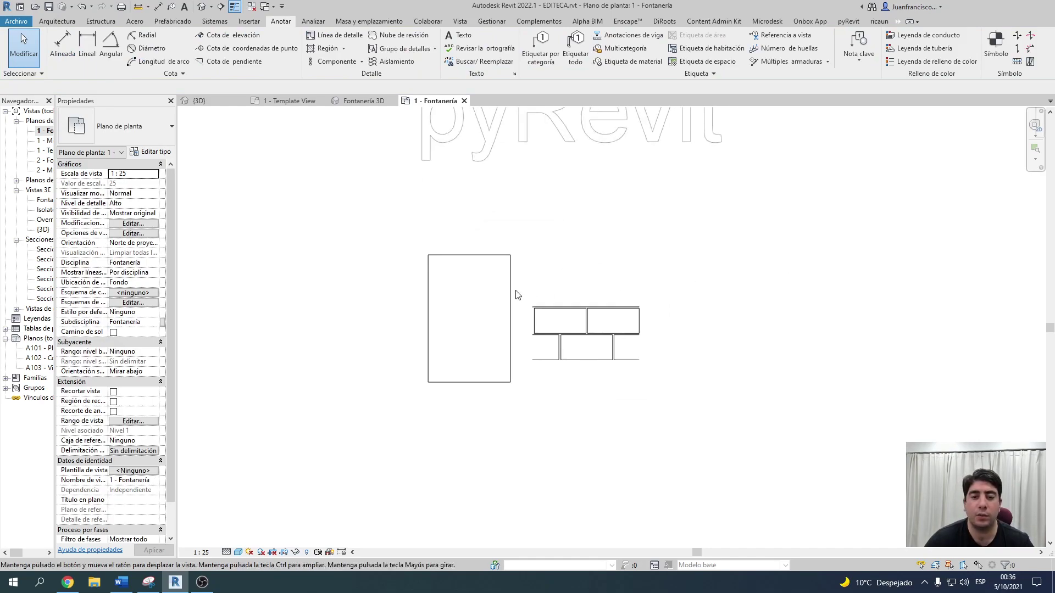
click(170, 101)
click(201, 7)
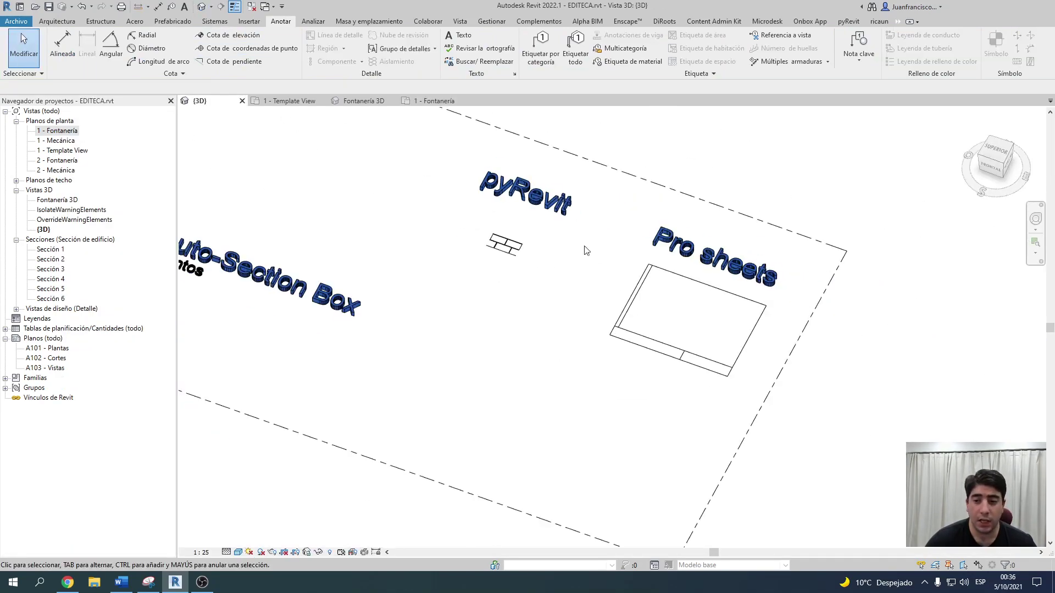
Step: Launch DiRoots ProSheets with sheets A101, A102 and A103 selected and move its window aside
scroll(581, 228, up, 3)
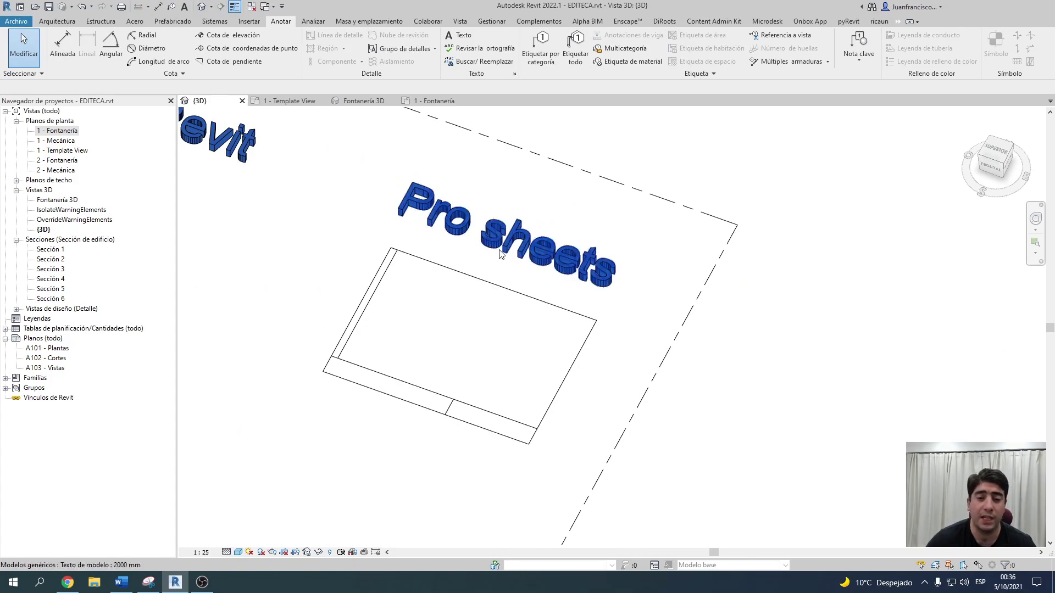
click(662, 21)
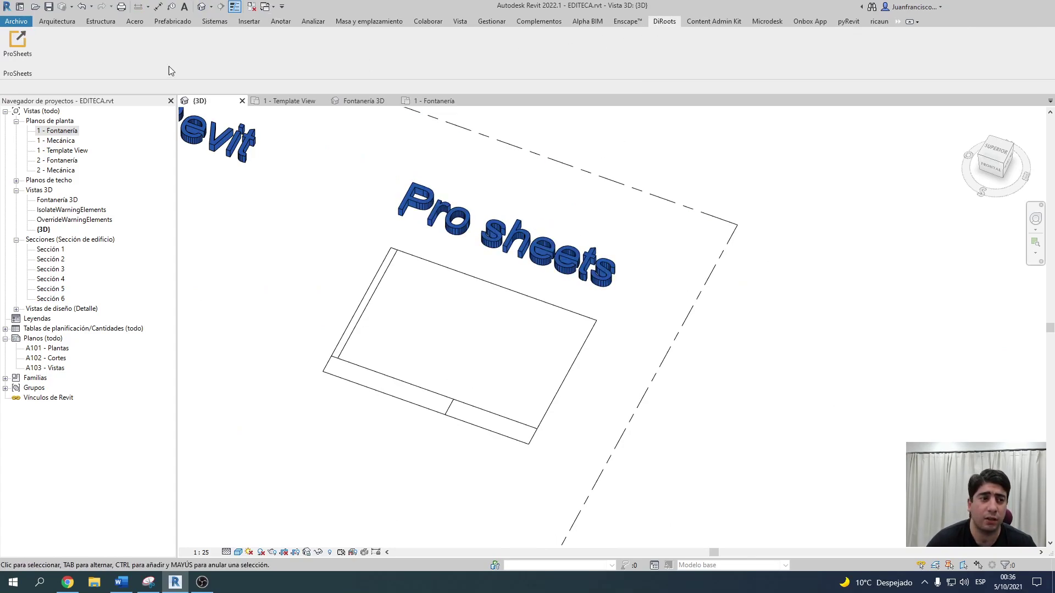
click(18, 41)
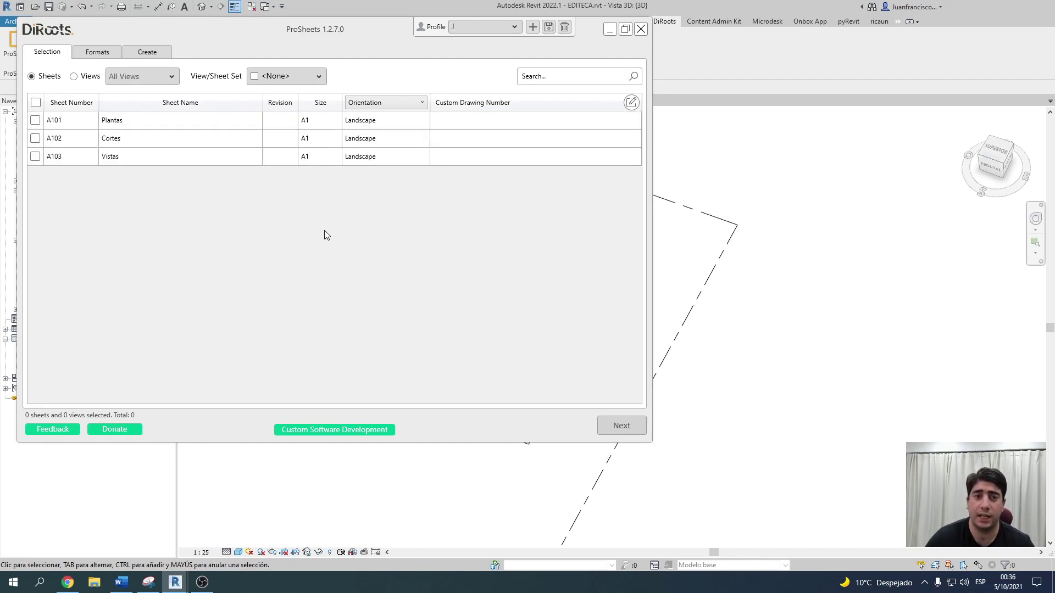
drag(268, 22, 358, 57)
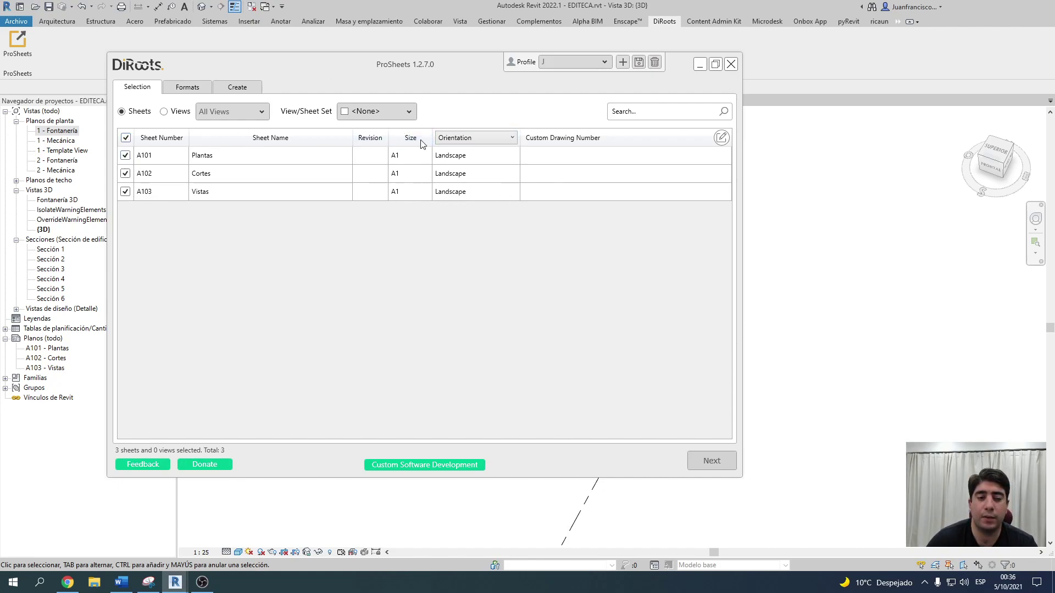
click(189, 88)
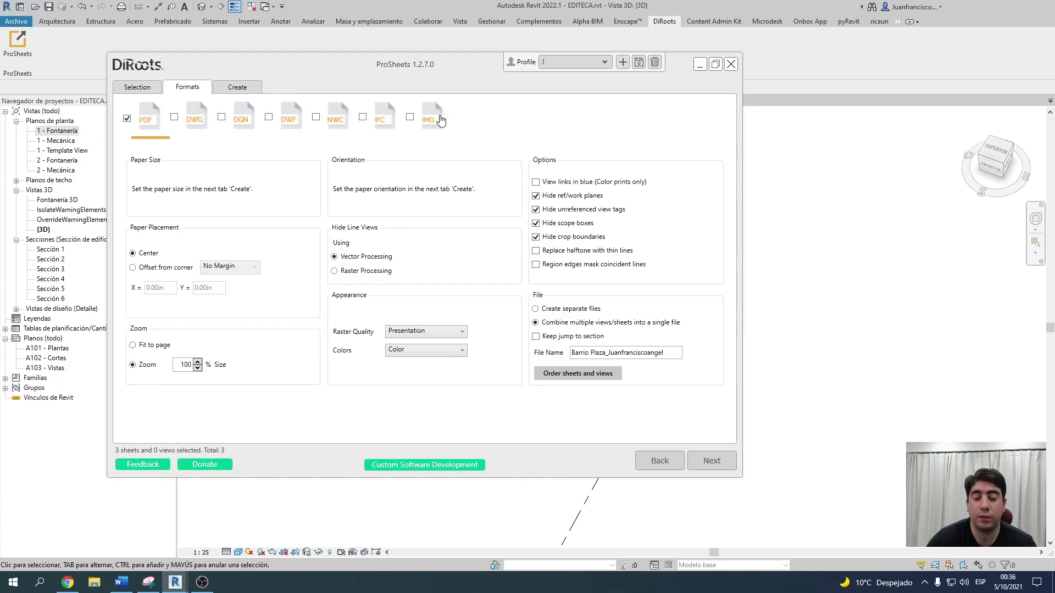
Step: Move A102 Cortes to the end of the sheet order, then switch to the DiRoots plugins page
click(585, 376)
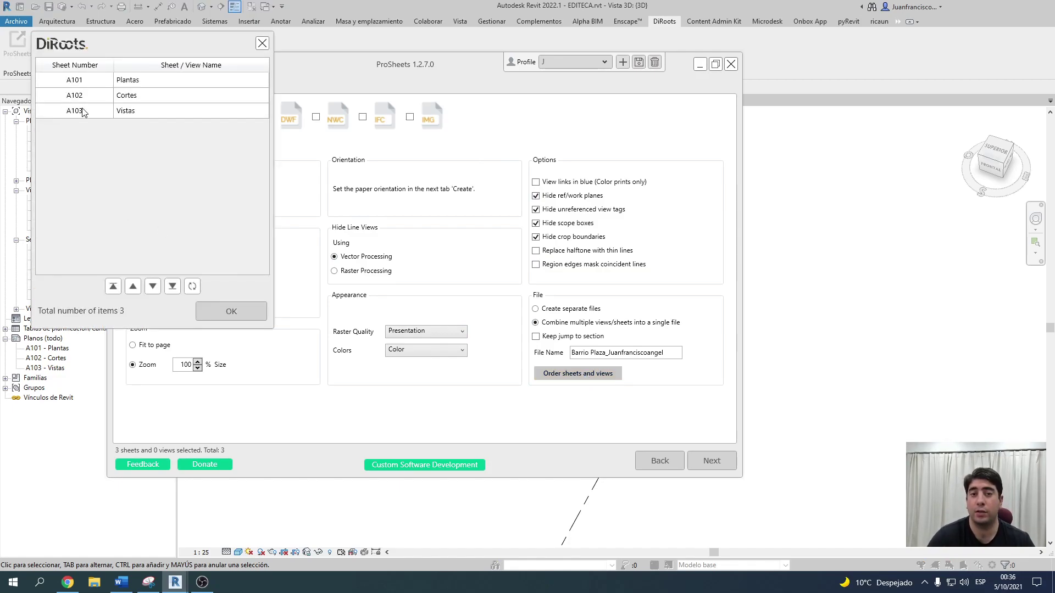
drag(75, 96, 73, 111)
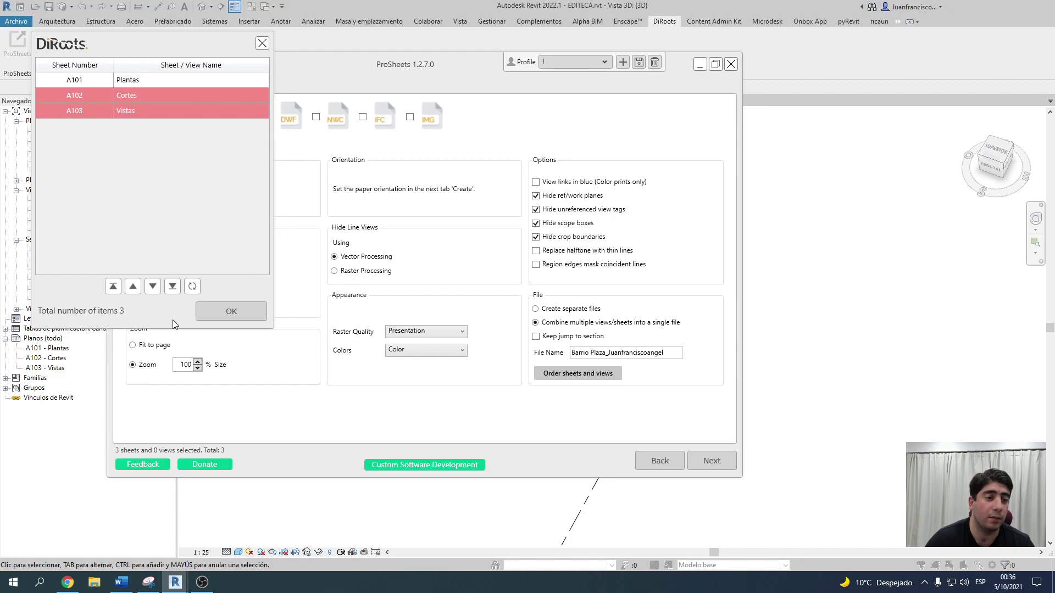
click(111, 94)
click(172, 287)
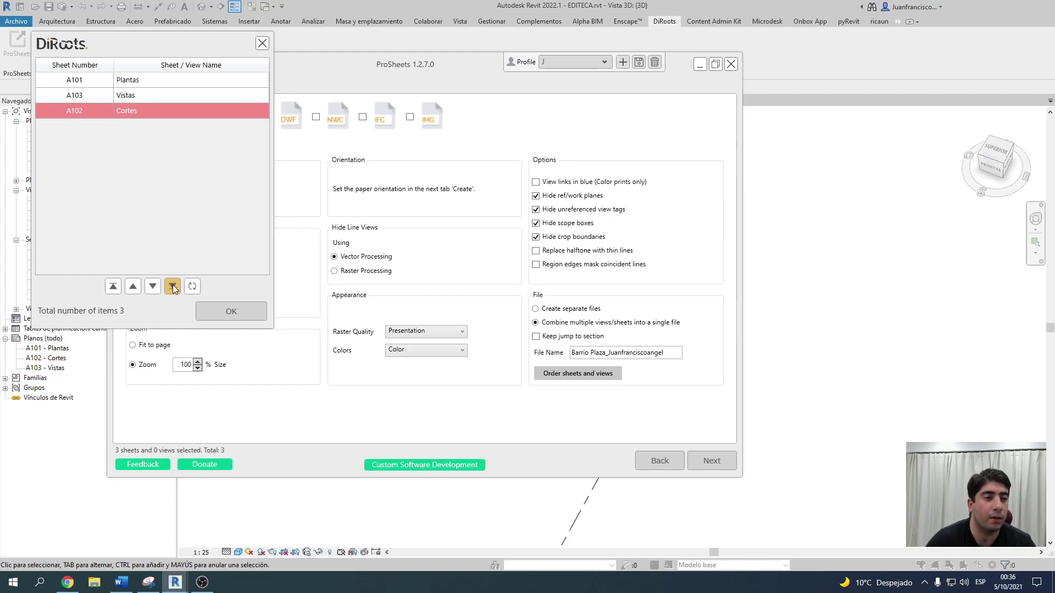
click(231, 311)
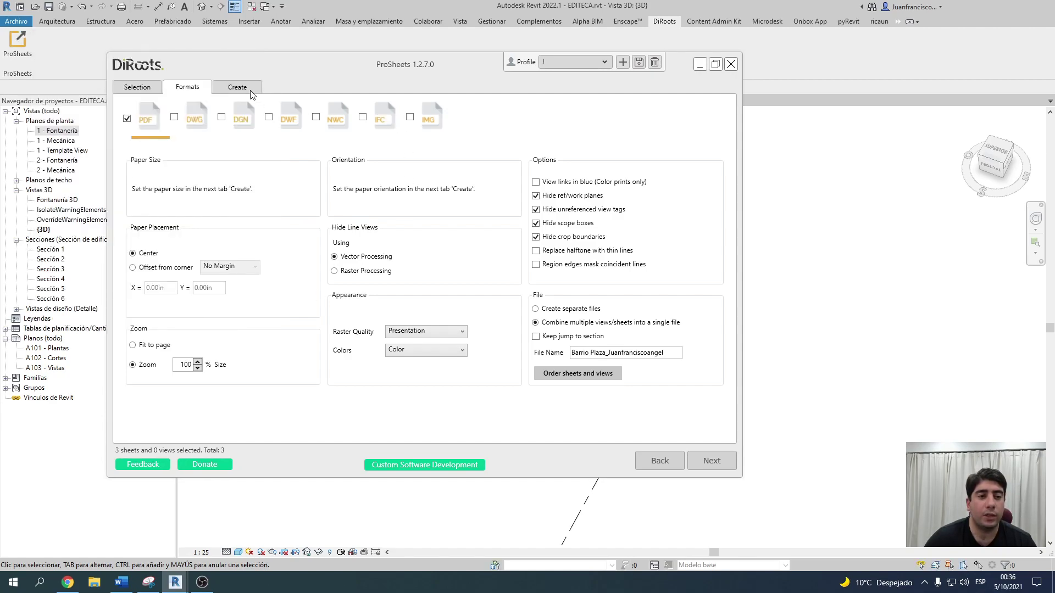
click(250, 91)
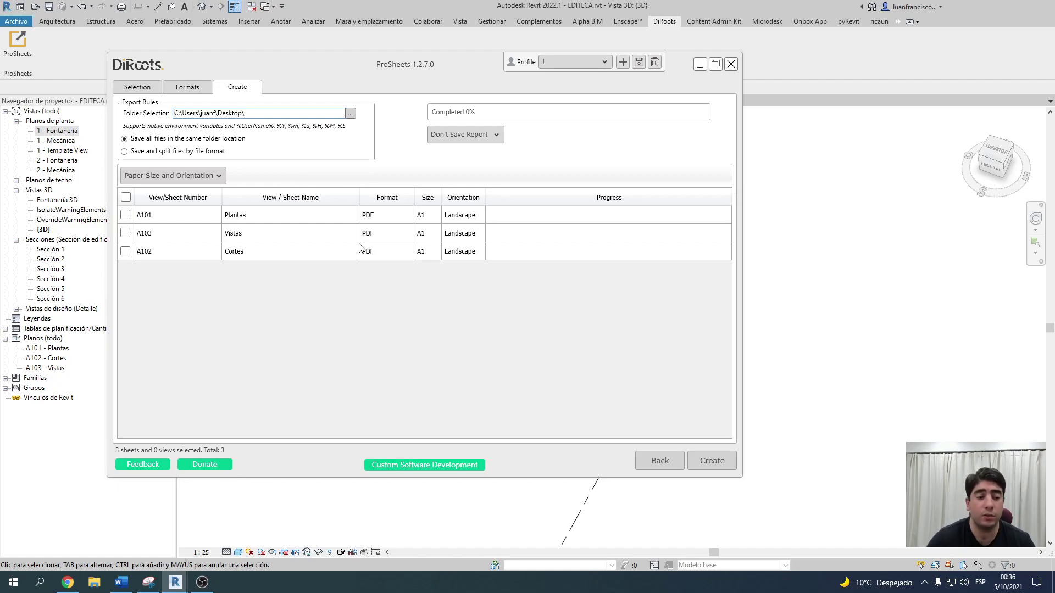
click(67, 582)
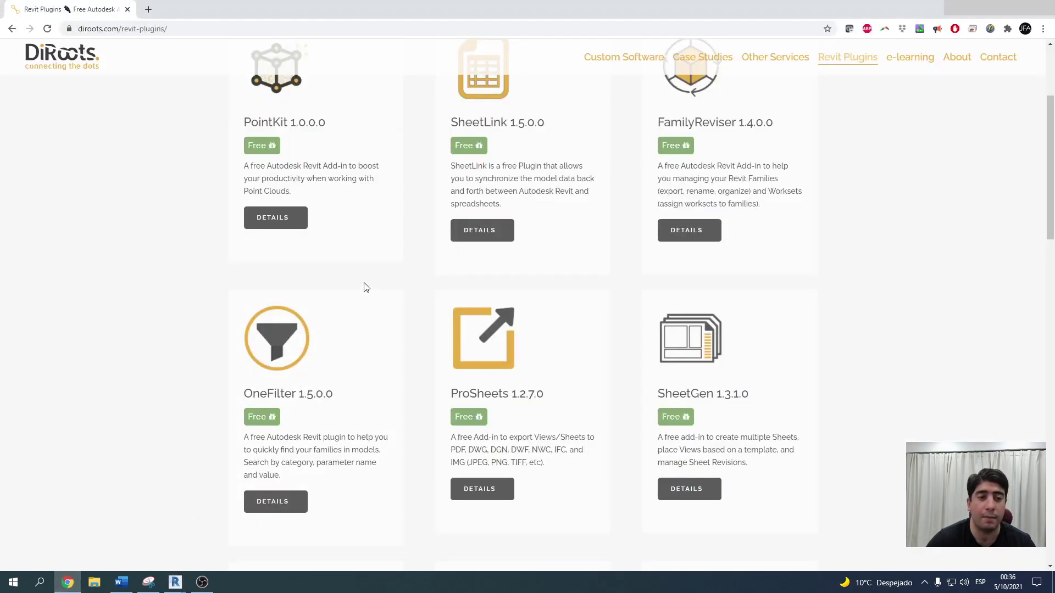
Step: Scroll through diroots.com/revit-plugins to review the free plugins, including ProSheets 1.2.7.0
scroll(370, 282, up, 1)
scroll(369, 283, up, 2)
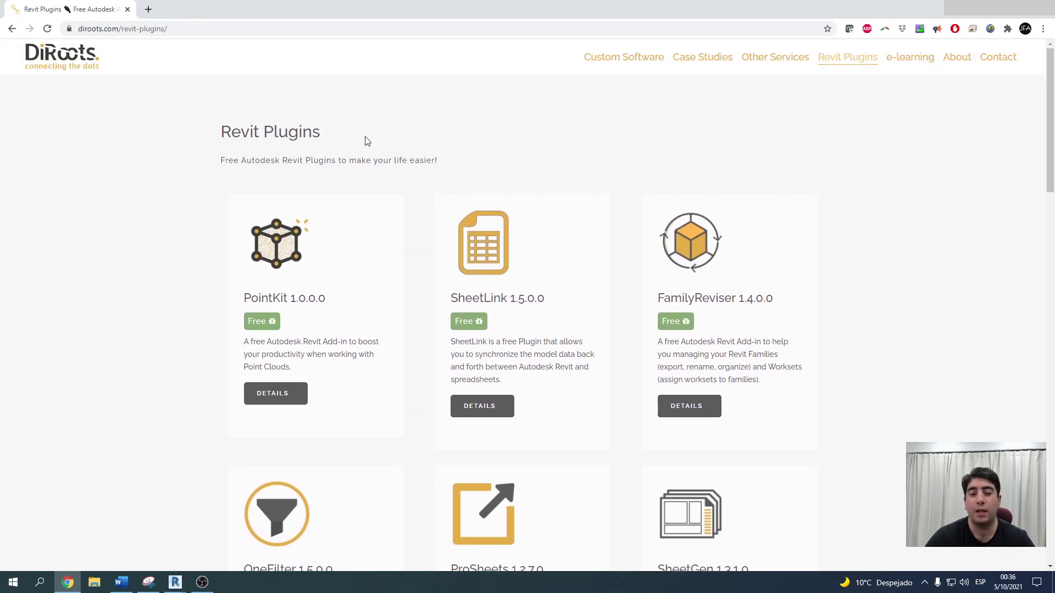
scroll(535, 278, down, 1)
scroll(511, 406, down, 2)
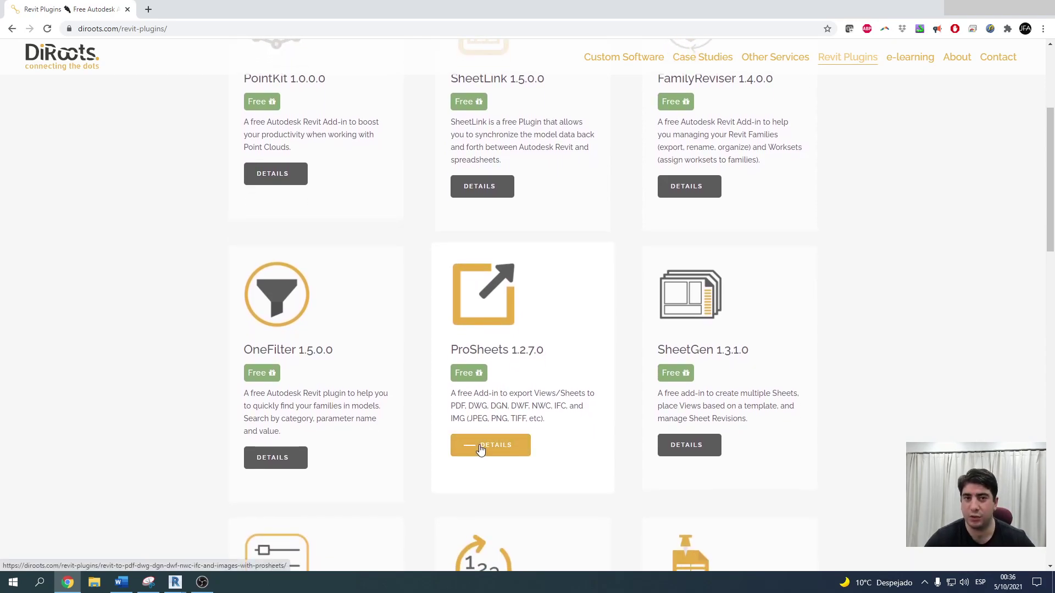
scroll(528, 267, up, 2)
scroll(522, 242, up, 1)
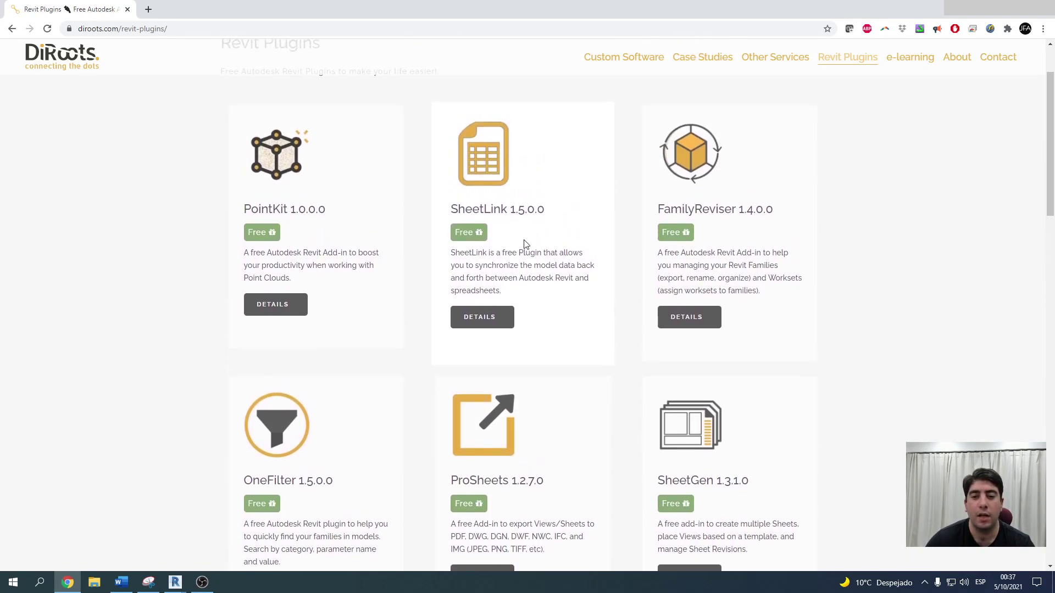
scroll(603, 205, down, 1)
scroll(604, 210, down, 2)
scroll(604, 210, down, 2)
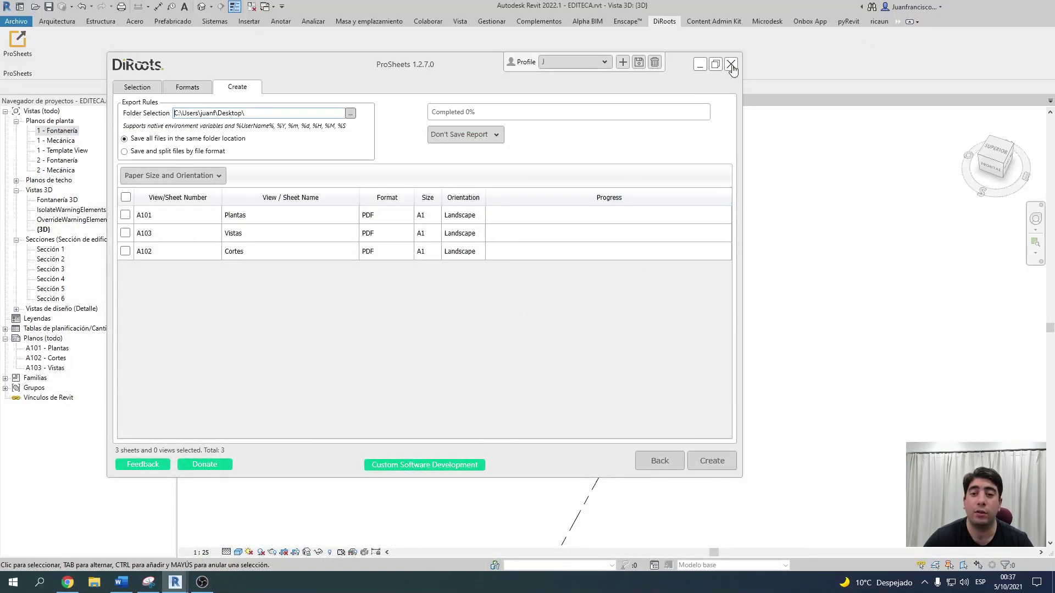
Step: Close ProSheets and zoom out so the whole labelled plugin demo model shows in {3D}
click(730, 64)
scroll(609, 174, down, 2)
middle_drag(609, 174, 584, 366)
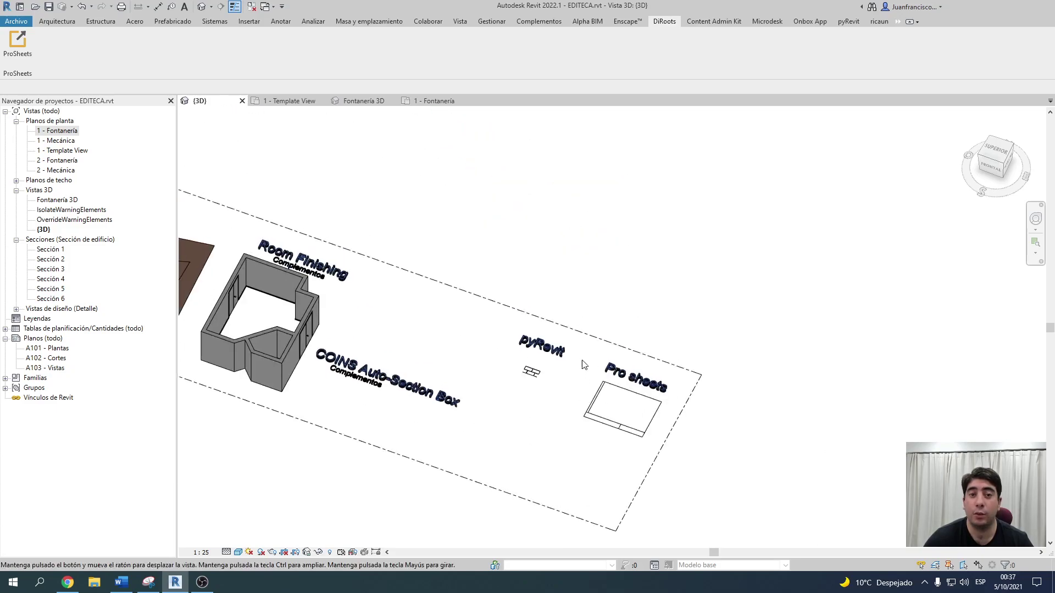